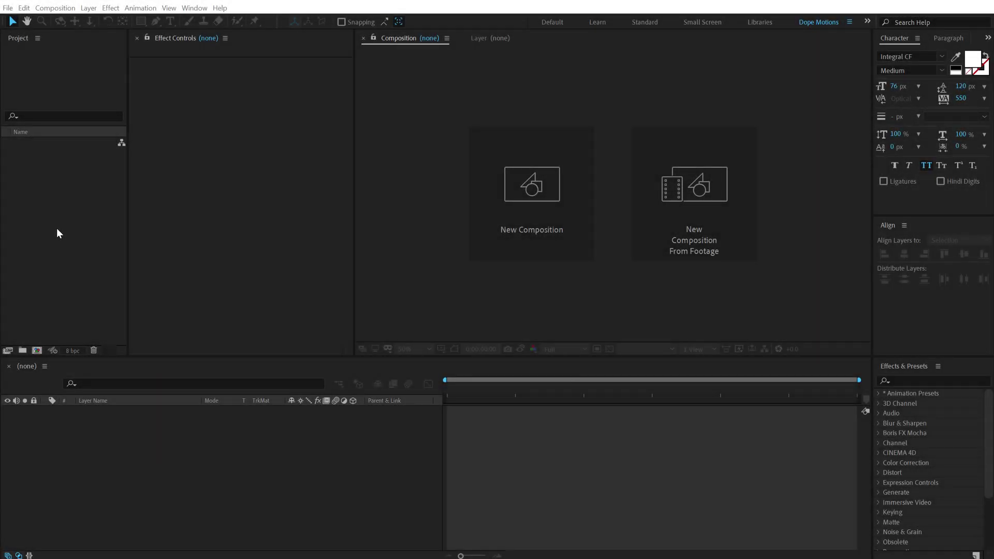
Create a black 1920×1080, 30 fps, 10-second composition named 'Title'
{"action": "left_click", "coordinate": [515, 214]}
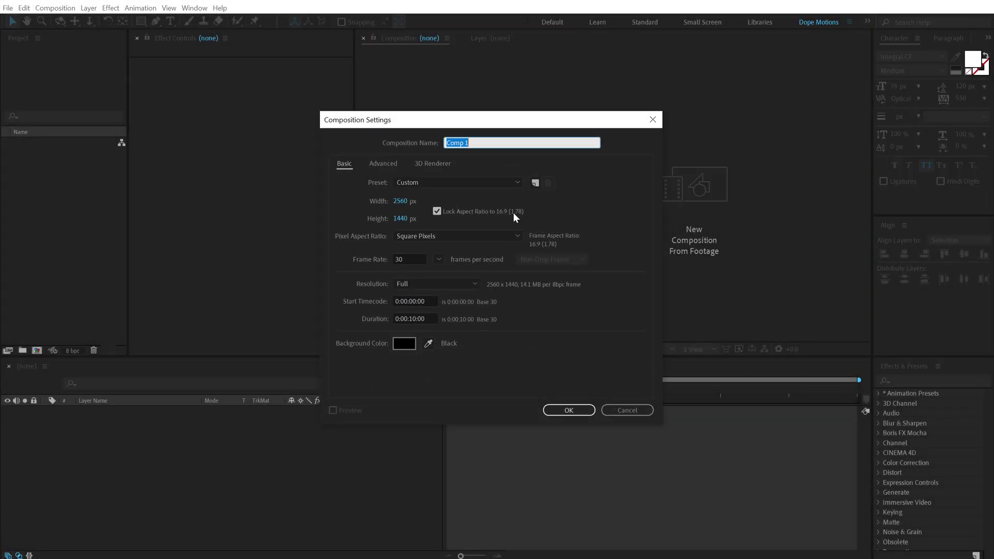
{"action": "left_click", "coordinate": [400, 201]}
{"action": "type", "text": "1920"}
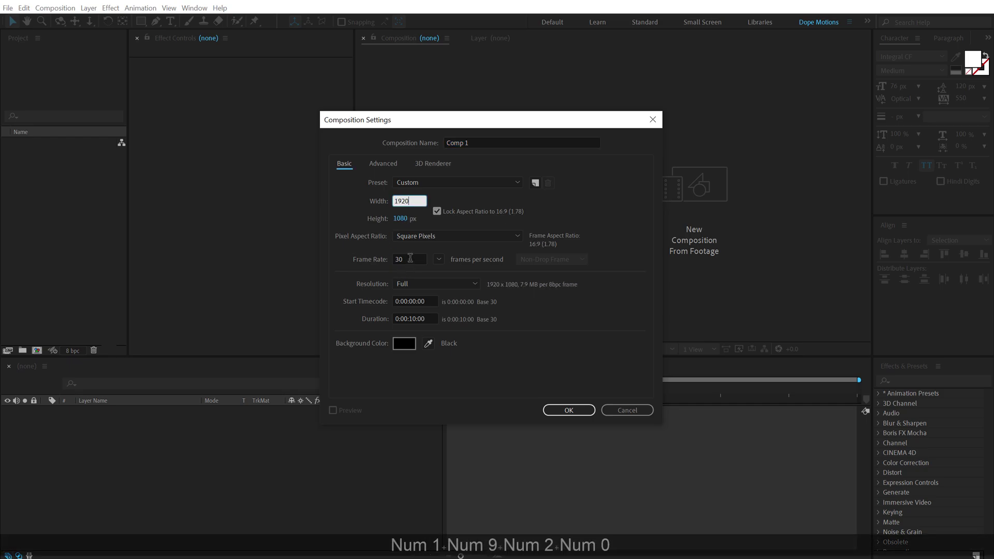
{"action": "key", "text": "shift+Tab"}
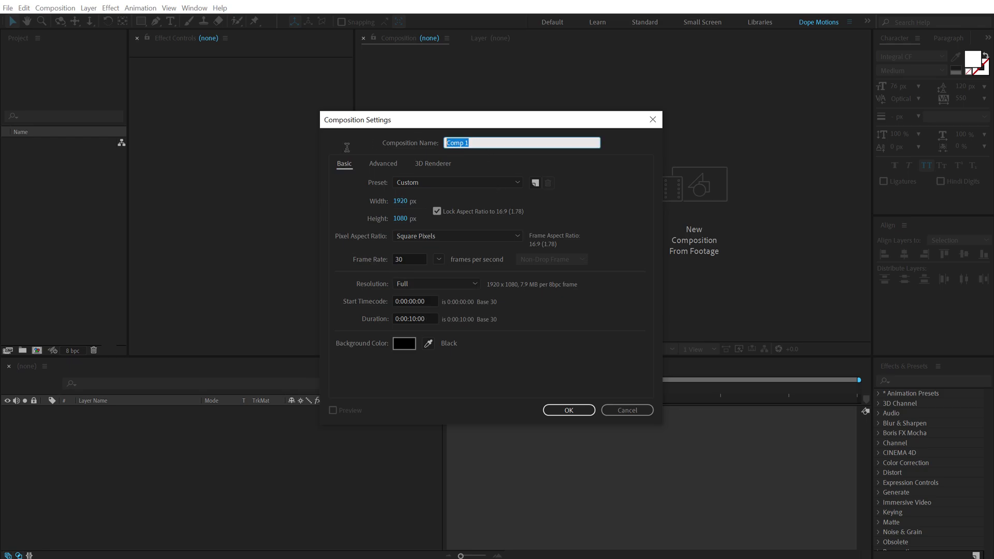
{"action": "type", "text": "Title"}
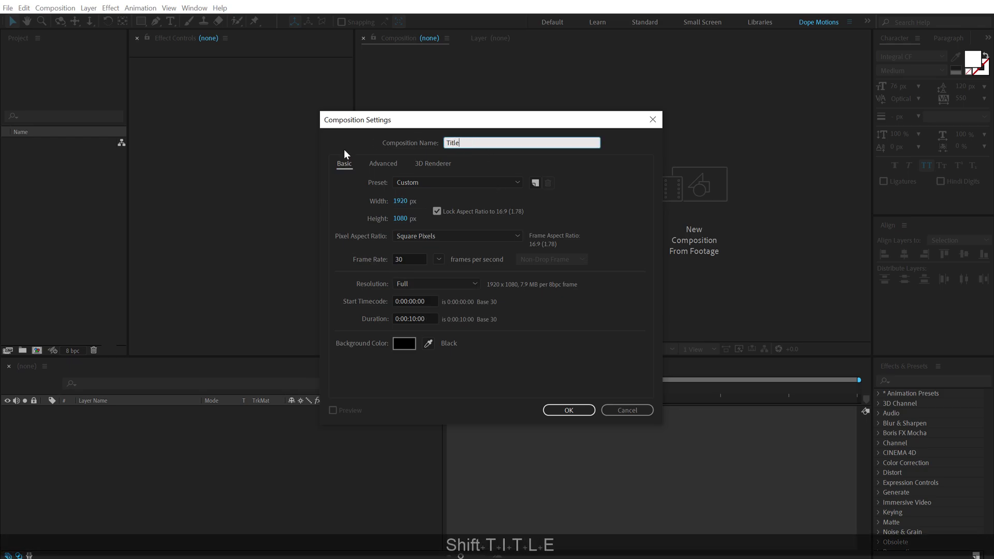
{"action": "left_click", "coordinate": [567, 410]}
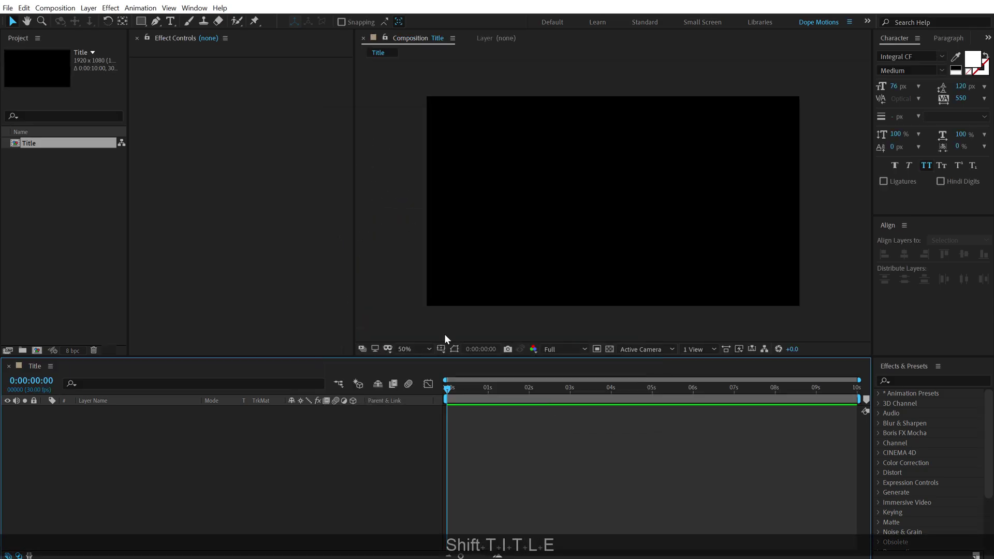
Add a 'digital' text layer and centre it horizontally and vertically
{"action": "left_click", "coordinate": [170, 21]}
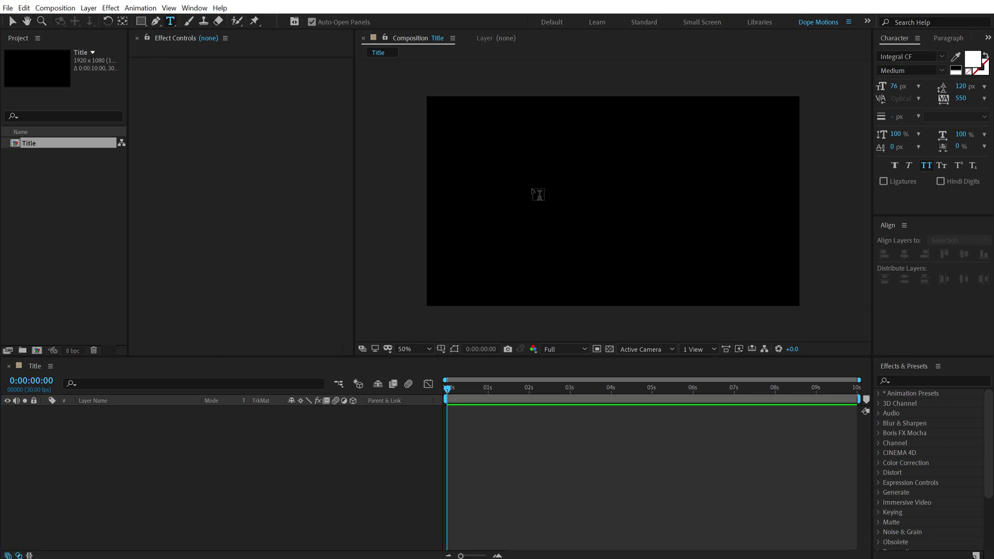
{"action": "left_click", "coordinate": [537, 189]}
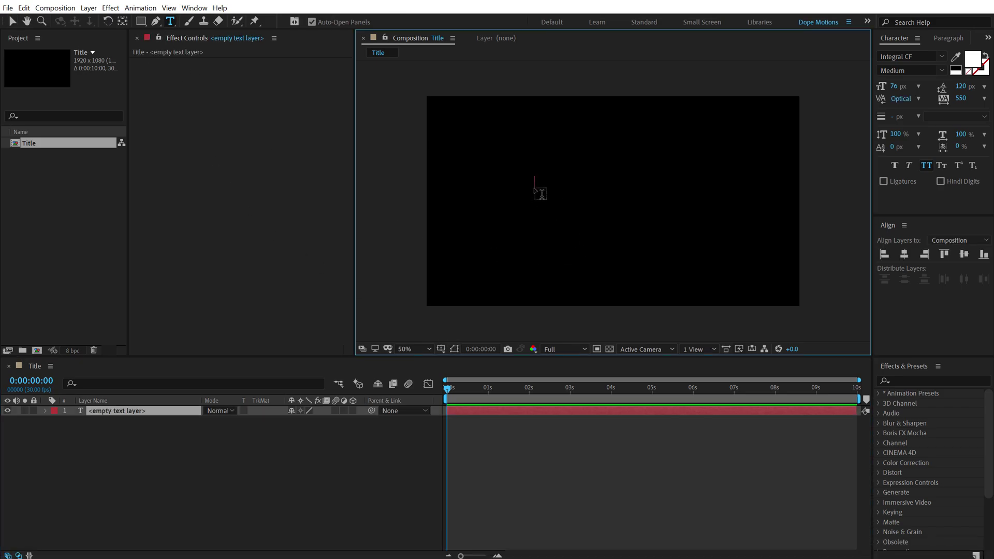
{"action": "type", "text": "digital"}
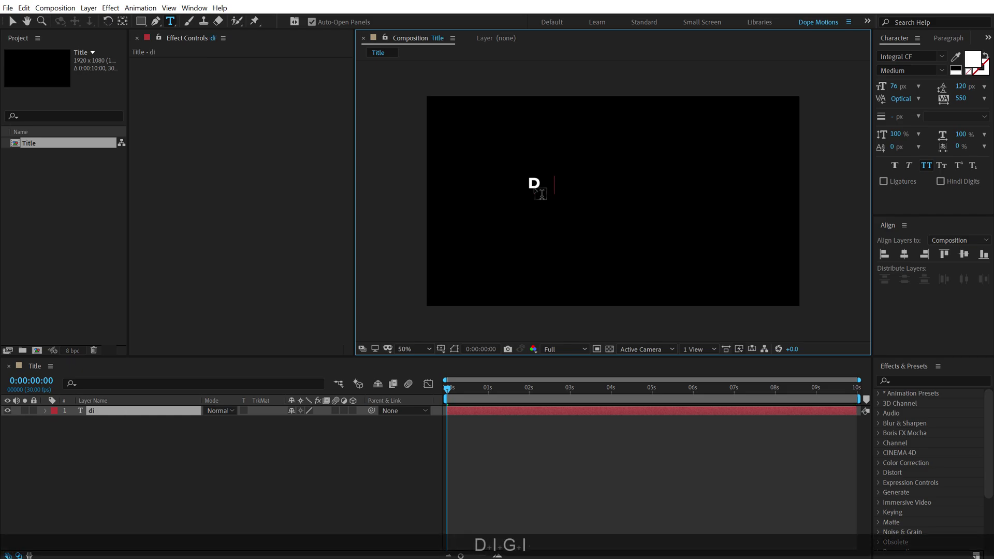
{"action": "left_click", "coordinate": [12, 21]}
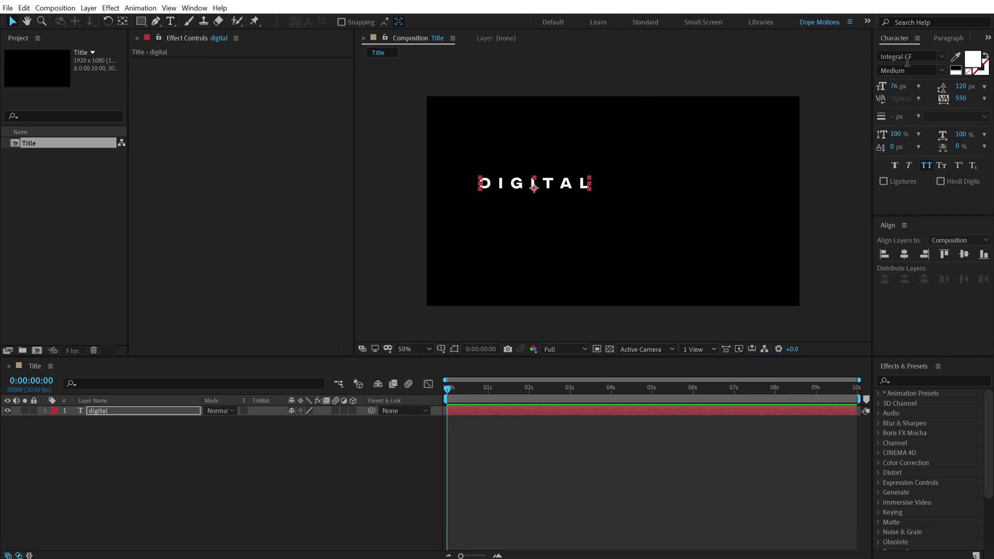
{"action": "left_click", "coordinate": [905, 254]}
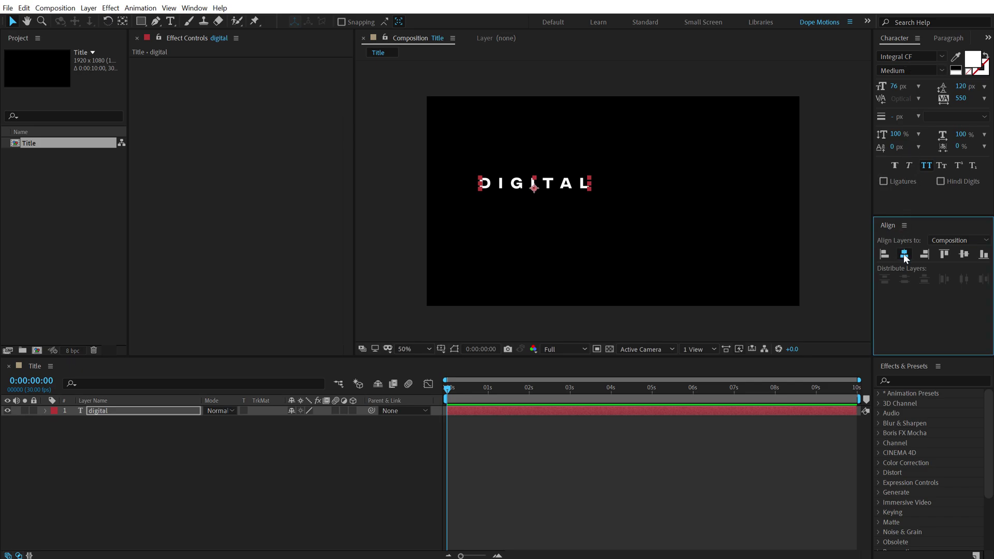
{"action": "left_click", "coordinate": [964, 255]}
Set the text to 150 px with 0 tracking and re-centre it vertically
{"action": "left_click_drag", "start_coordinate": [895, 86], "coordinate": [936, 86]}
{"action": "left_click", "coordinate": [962, 98]}
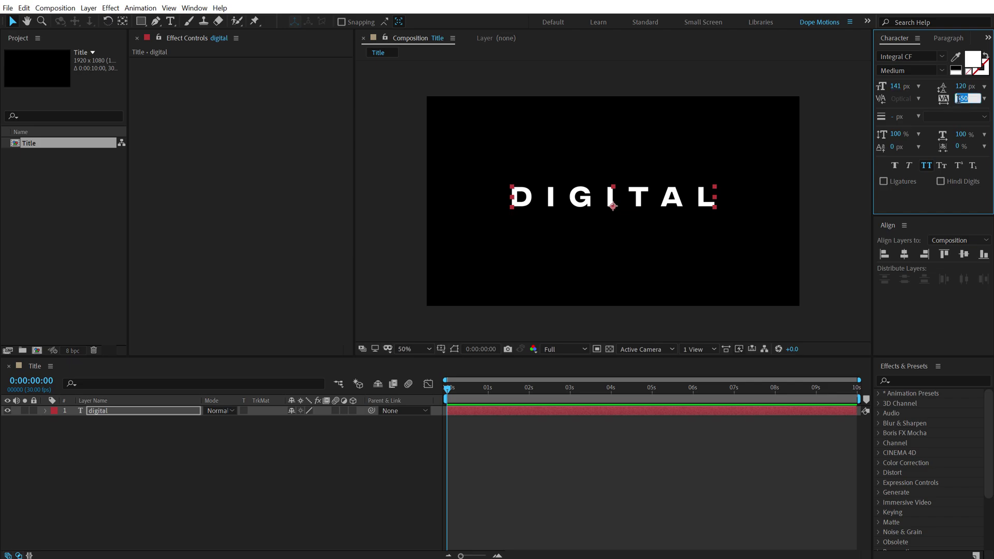
{"action": "type", "text": "0"}
{"action": "key", "text": "Return"}
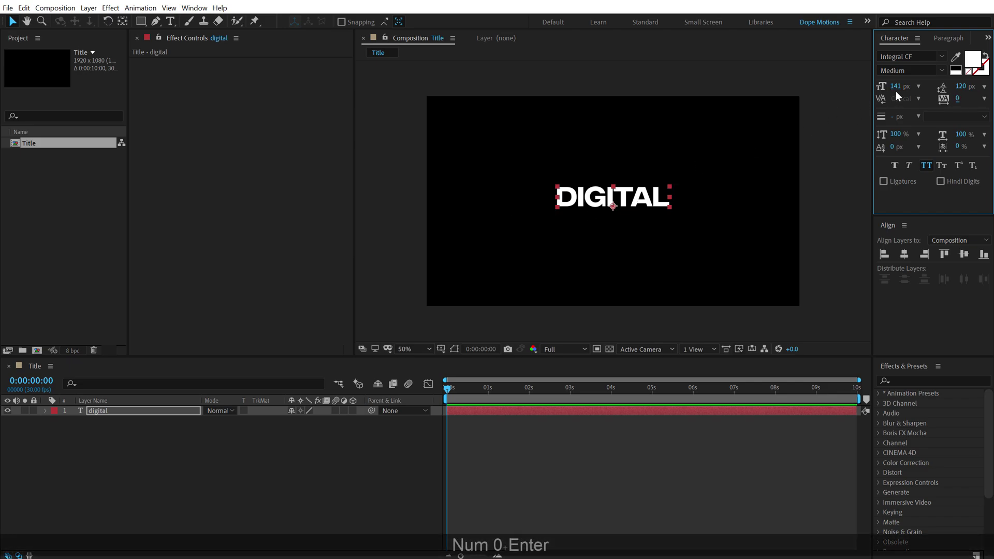
{"action": "type", "text": "150"}
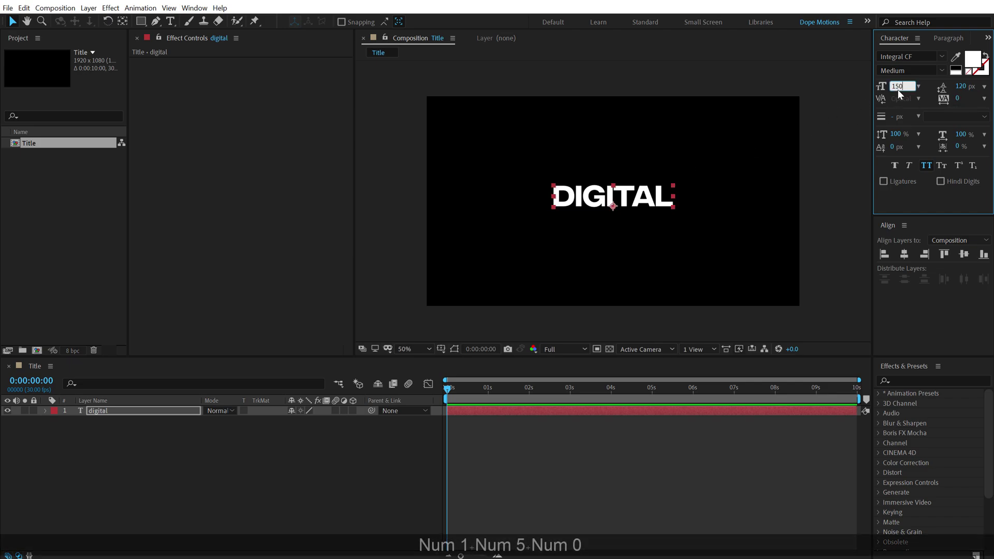
{"action": "left_click", "coordinate": [896, 255]}
{"action": "left_click", "coordinate": [964, 255]}
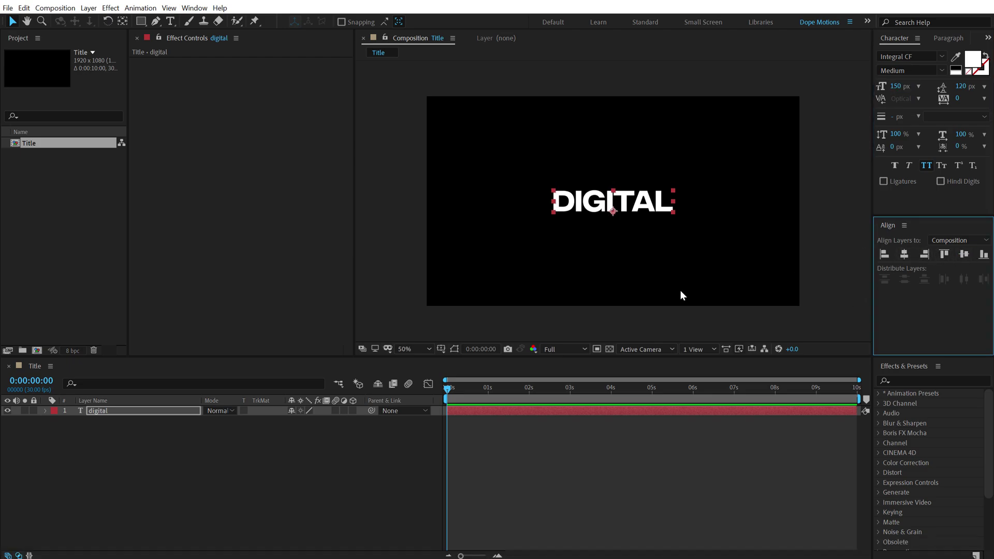
{"action": "left_click", "coordinate": [267, 494]}
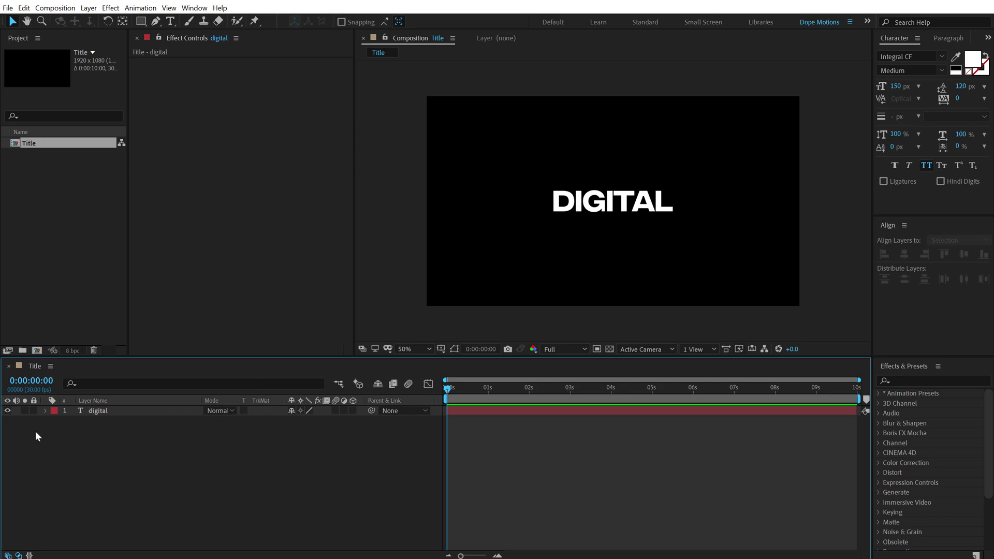
Add an Opacity animator to the DIGITAL text with opacity set to 0%
{"action": "left_click", "coordinate": [45, 412]}
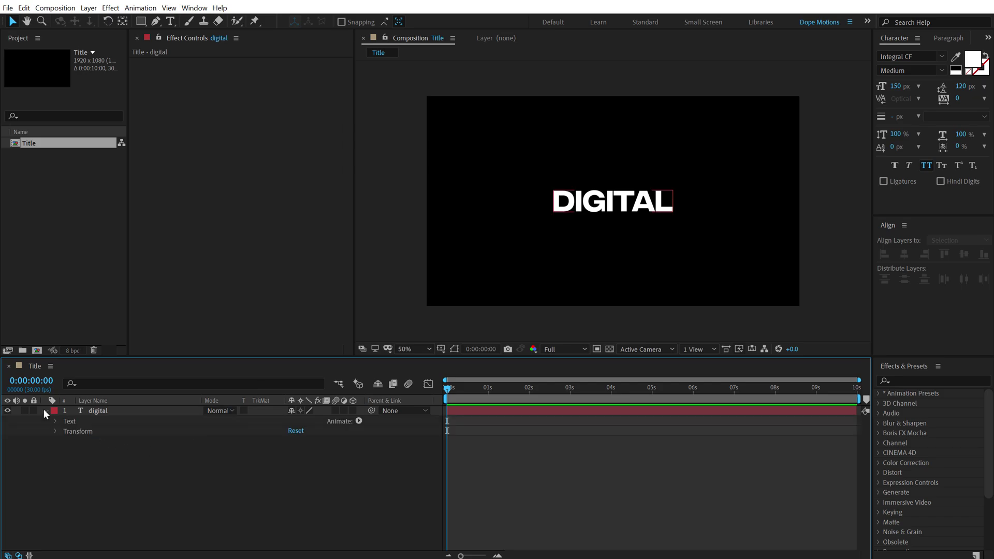
{"action": "left_click", "coordinate": [360, 422]}
{"action": "left_click", "coordinate": [424, 282]}
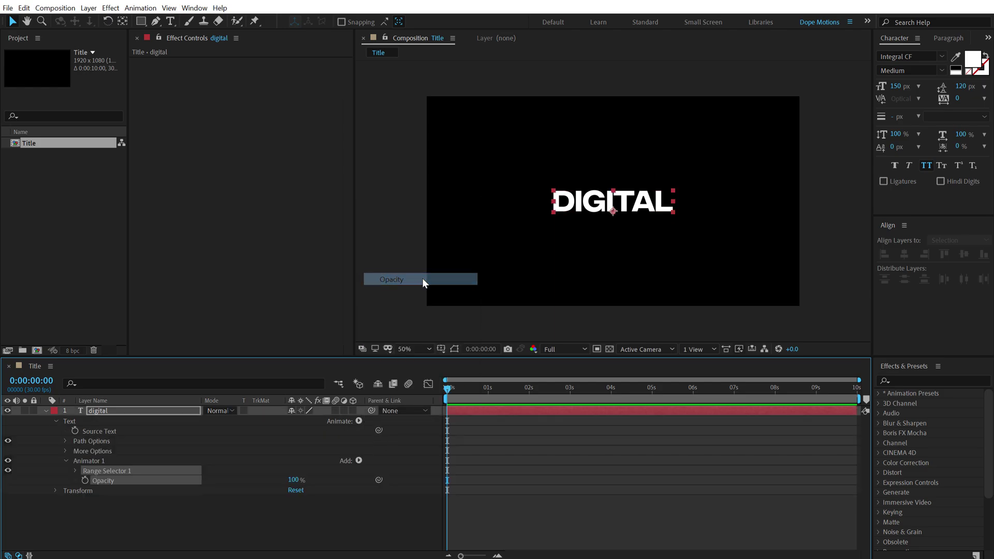
{"action": "left_click_drag", "start_coordinate": [351, 470], "coordinate": [178, 477]}
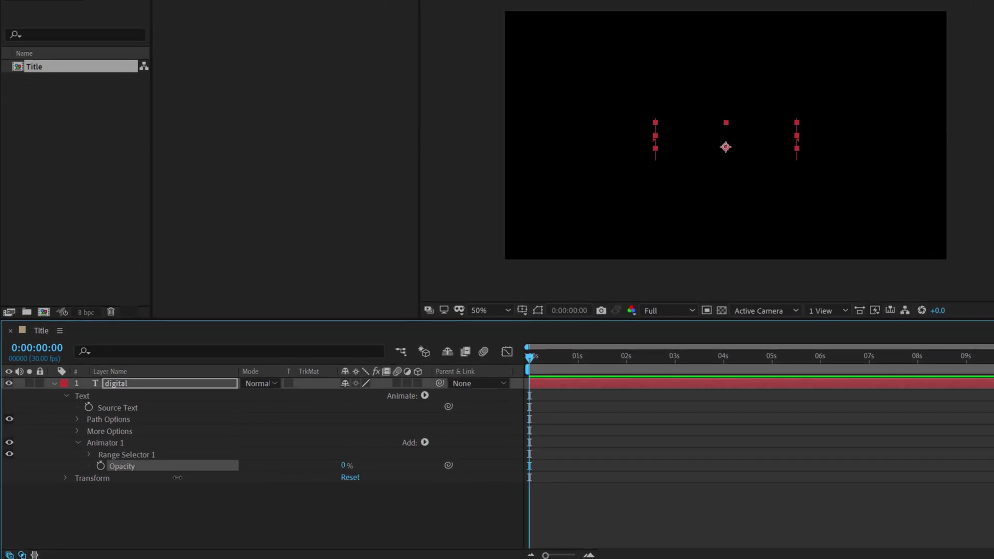
{"action": "left_click", "coordinate": [90, 454]}
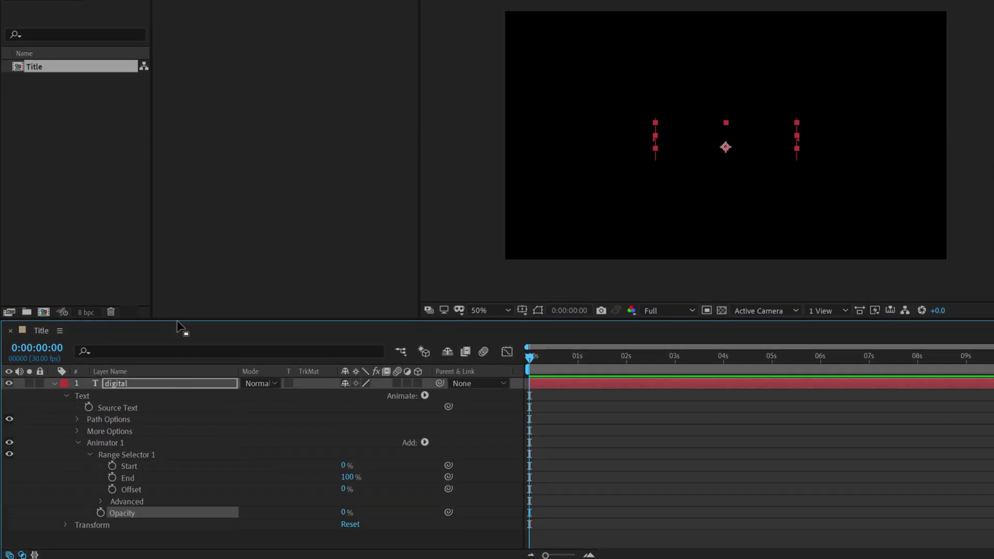
Keyframe the Range Selector Start from 0% at 0 s to 100% at 1 s
{"action": "left_click_drag", "start_coordinate": [177, 319], "coordinate": [189, 244]}
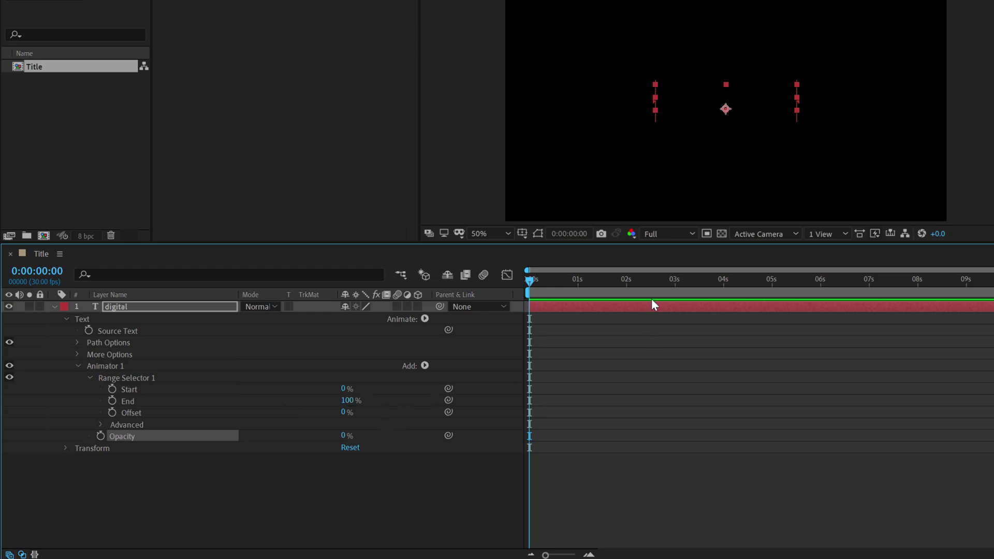
{"action": "left_click", "coordinate": [577, 288]}
{"action": "key", "text": "Page_Down"}
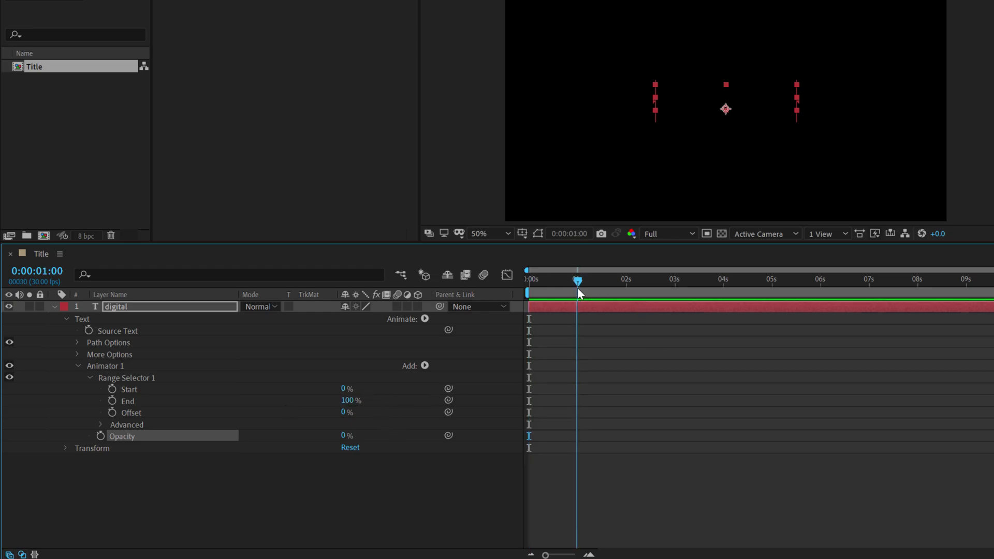
{"action": "left_click_drag", "start_coordinate": [345, 391], "coordinate": [479, 391]}
{"action": "left_click", "coordinate": [112, 389]}
{"action": "key", "text": "Home"}
{"action": "left_click", "coordinate": [347, 389]}
{"action": "type", "text": "0"}
{"action": "key", "text": "KP_Enter"}
{"action": "key", "text": "KP_0"}
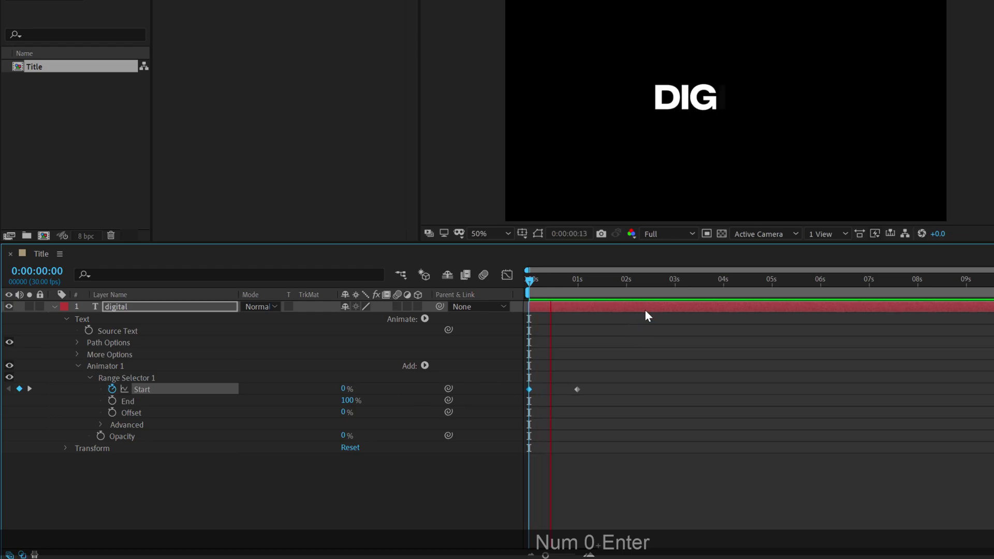
{"action": "left_click_drag", "start_coordinate": [542, 284], "coordinate": [561, 283]}
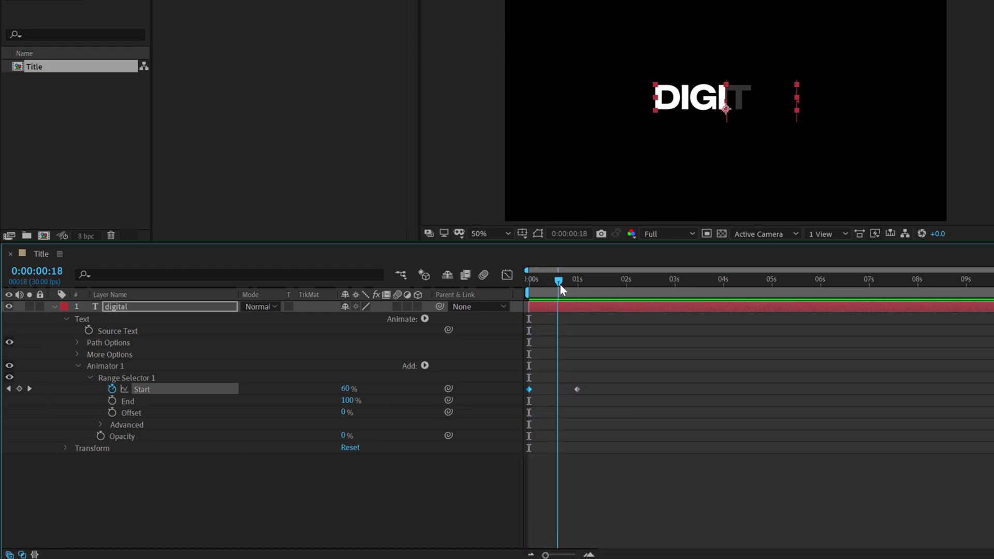
Set range Smoothness to 0%, turn on Randomize Order, and preview the reveal
{"action": "left_click", "coordinate": [101, 426]}
{"action": "scroll", "coordinate": [198, 393], "scroll_direction": "down", "scroll_amount": 1}
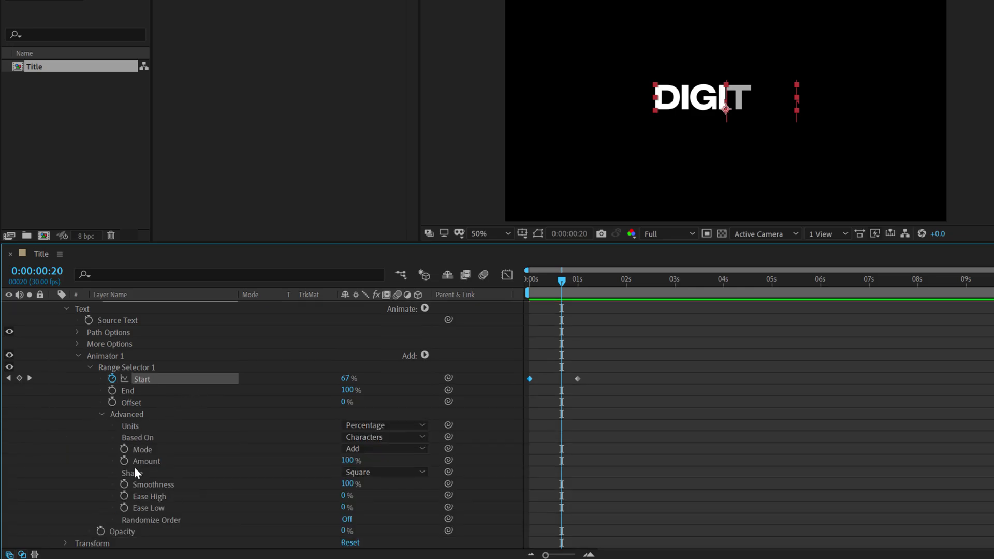
{"action": "left_click", "coordinate": [355, 484]}
{"action": "type", "text": "0"}
{"action": "key", "text": "Return"}
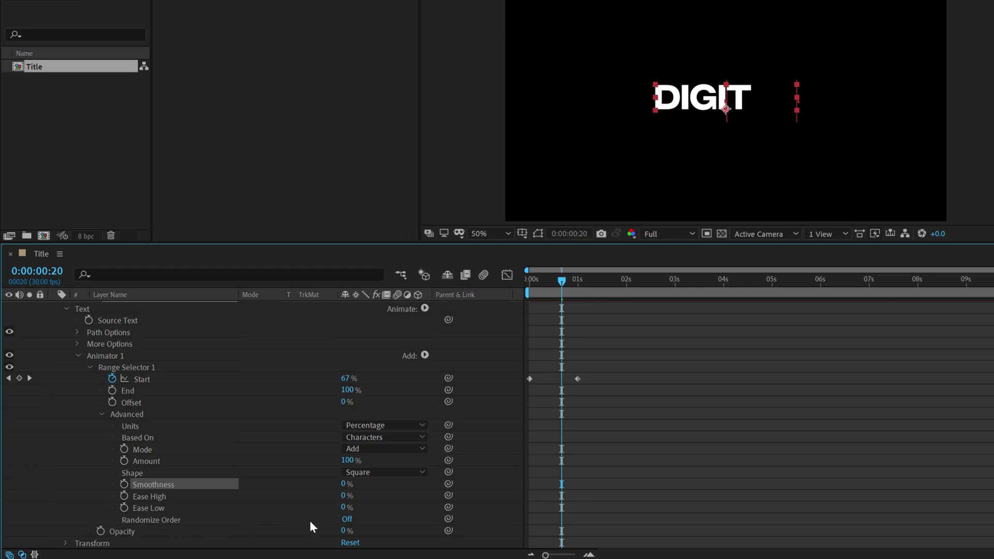
{"action": "left_click", "coordinate": [346, 520]}
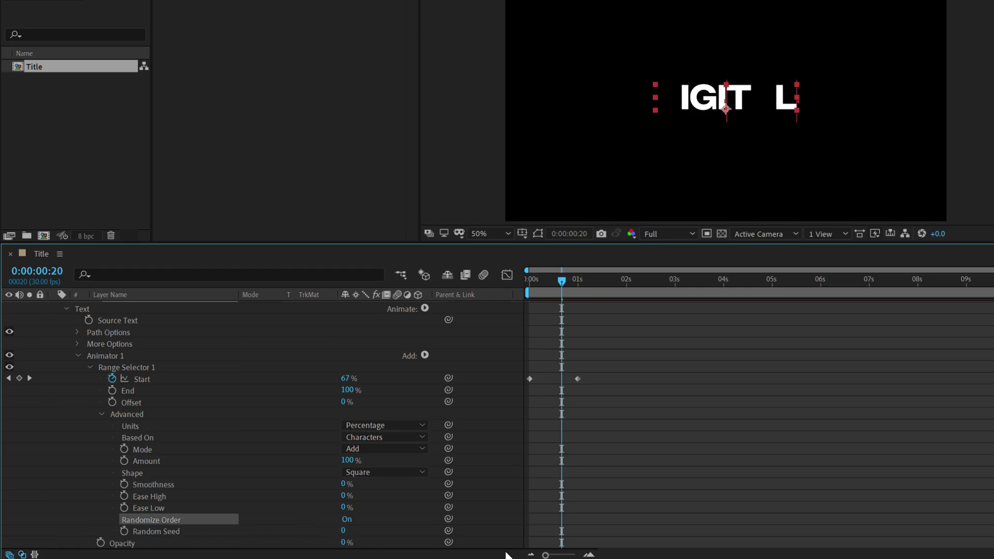
{"action": "left_click", "coordinate": [556, 279]}
{"action": "left_click_drag", "start_coordinate": [557, 279], "coordinate": [449, 291]}
{"action": "key", "text": "space"}
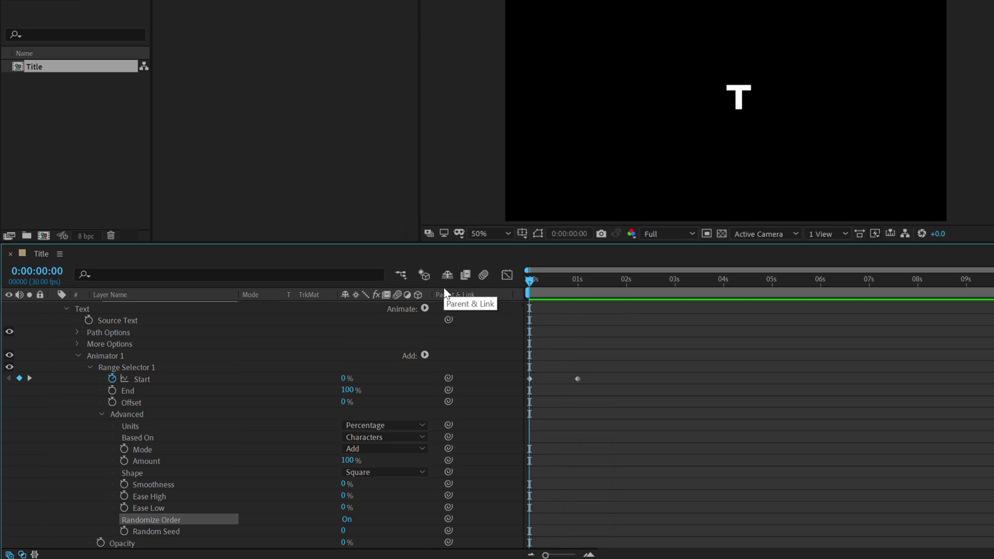
{"action": "left_click_drag", "start_coordinate": [547, 288], "coordinate": [577, 280]}
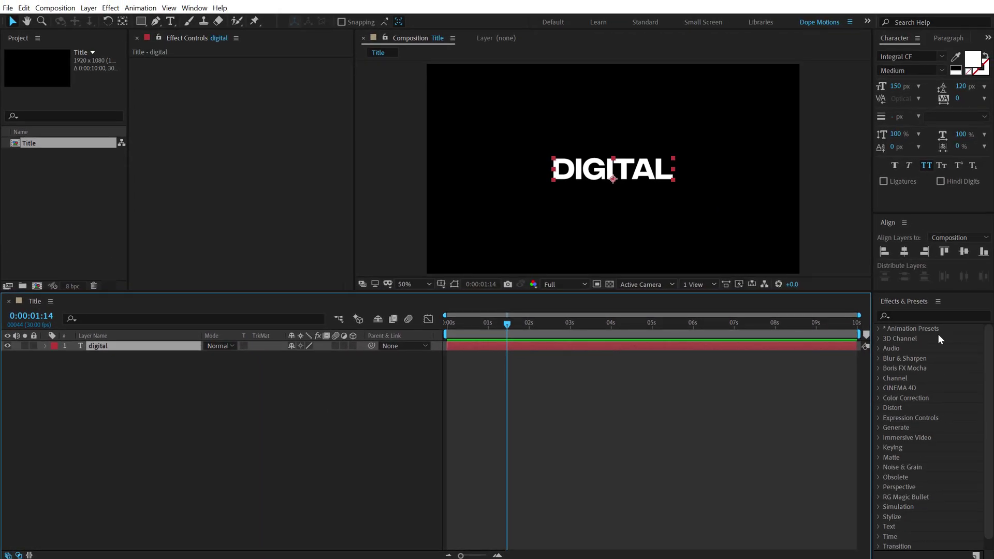
Apply Minimax to DIGITAL with Maximum Then Minimum, Alpha and Color, Just Horizontal
{"action": "left_click", "coordinate": [911, 317]}
{"action": "type", "text": "minim"}
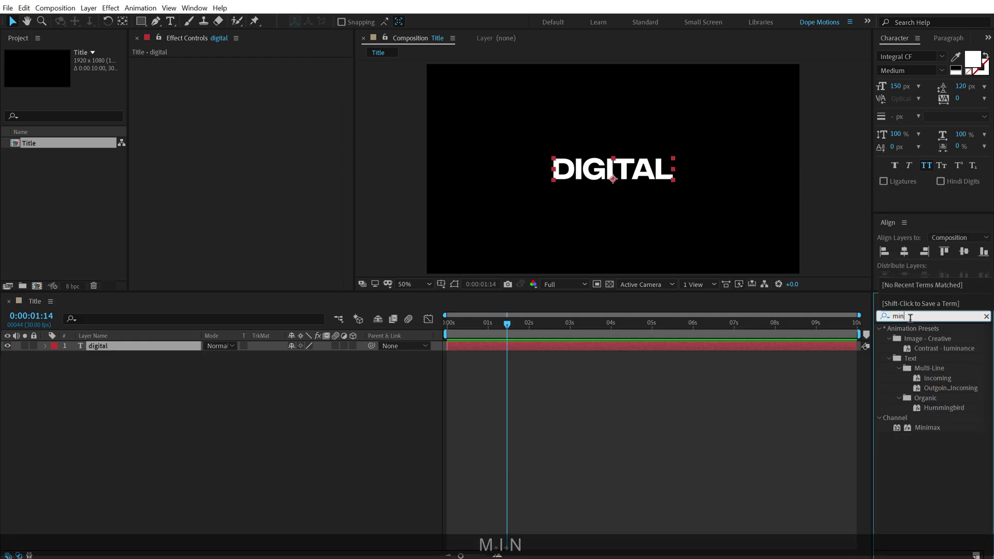
{"action": "double_click", "coordinate": [932, 340]}
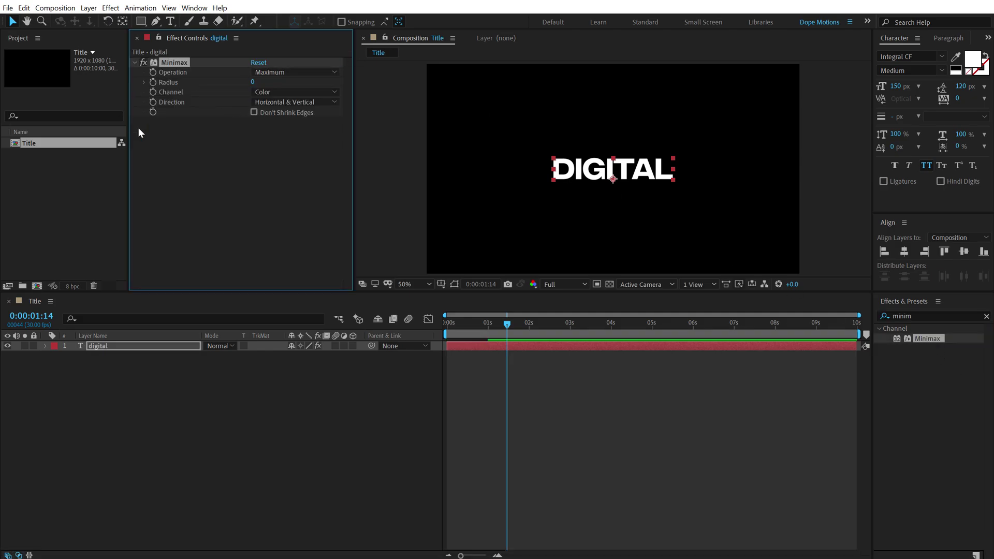
{"action": "left_click", "coordinate": [300, 72]}
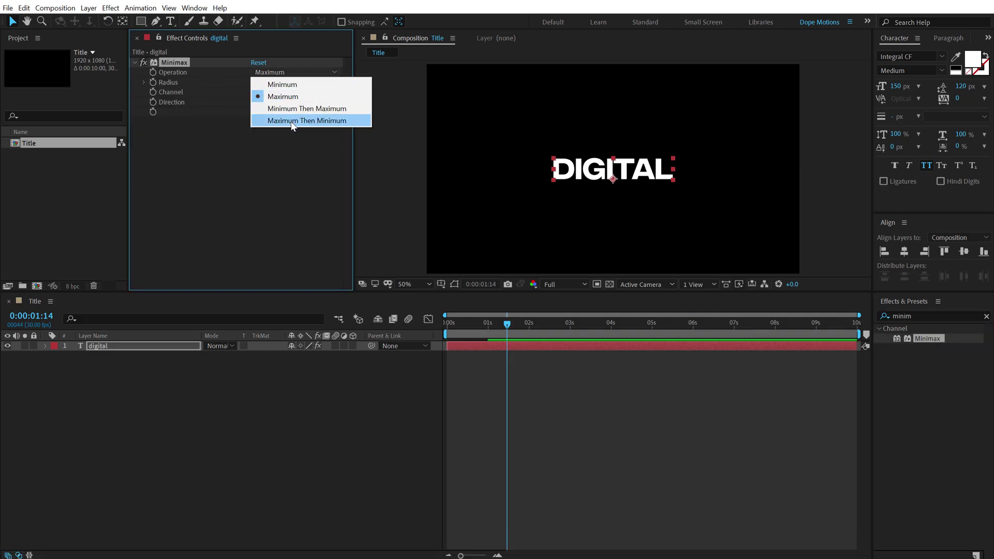
{"action": "left_click", "coordinate": [340, 122]}
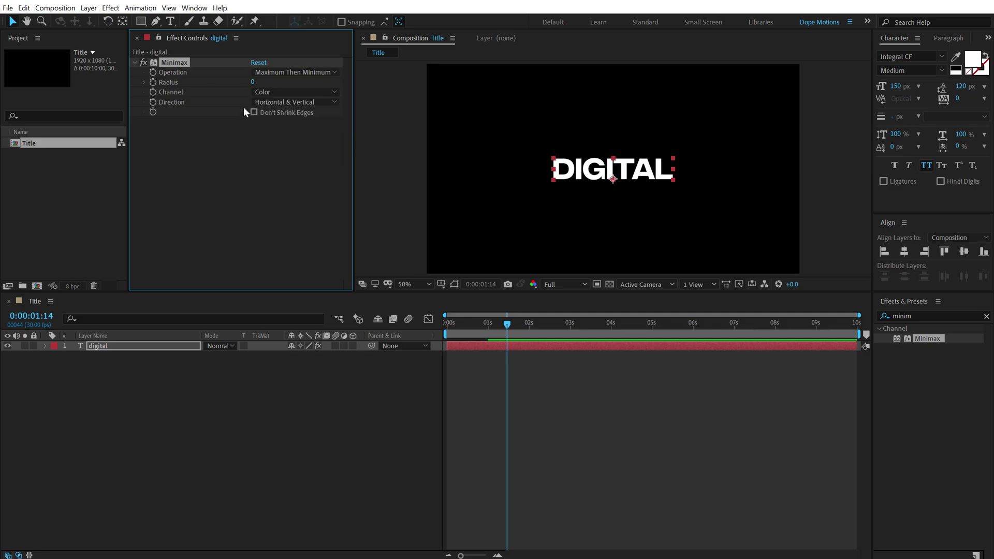
{"action": "left_click", "coordinate": [282, 94]}
{"action": "left_click", "coordinate": [279, 116]}
{"action": "left_click", "coordinate": [272, 103]}
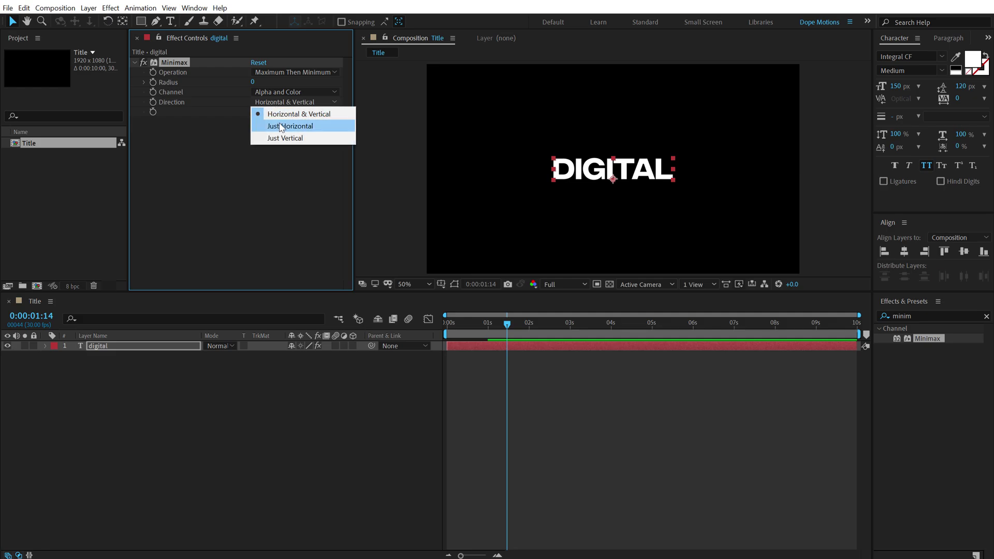
{"action": "left_click", "coordinate": [280, 126]}
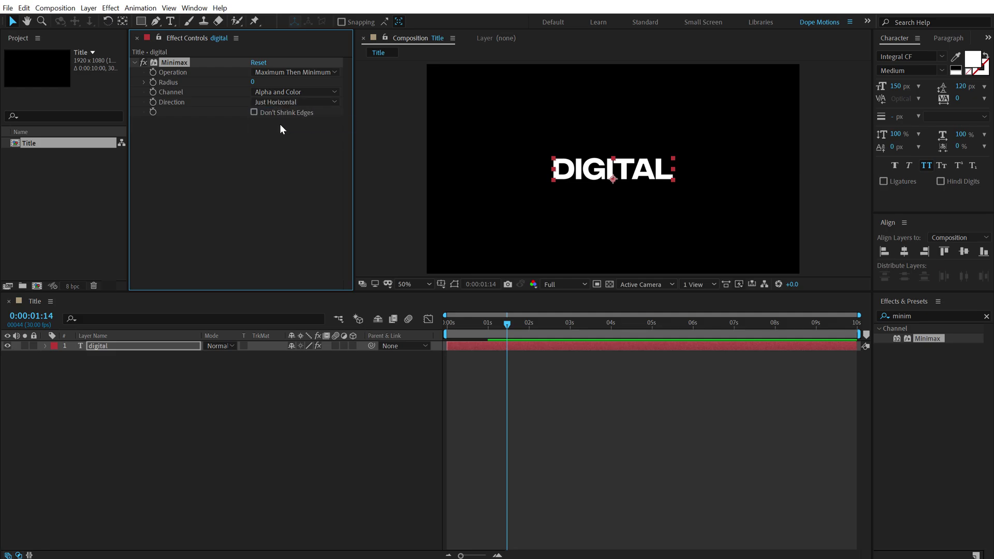
Set the Minimax radius to 100 to smear the text
{"action": "left_click_drag", "start_coordinate": [253, 82], "coordinate": [282, 89]}
{"action": "left_click", "coordinate": [255, 83]}
{"action": "type", "text": "100"}
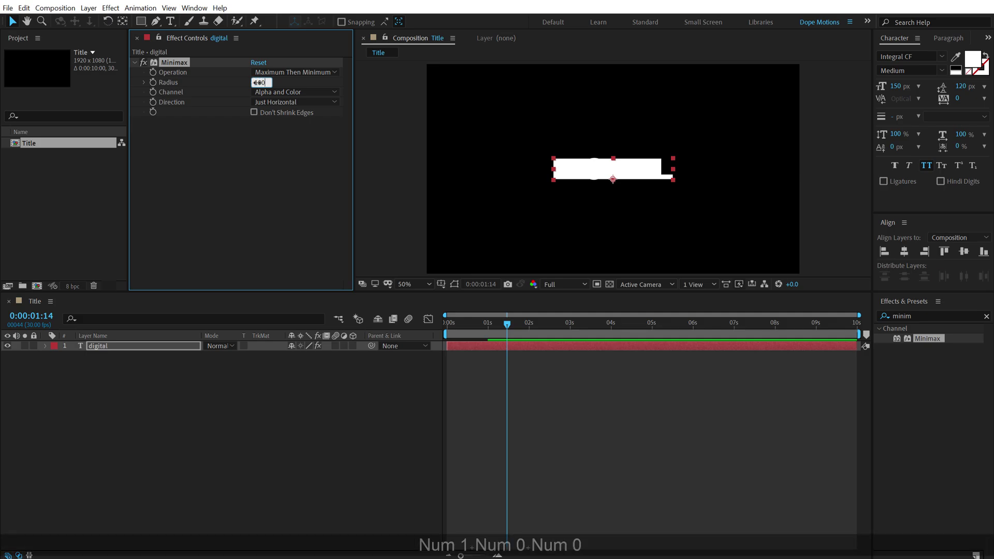
{"action": "left_click", "coordinate": [231, 190]}
Keyframe Minimax Radius at the first frame and at 0 at one second, then preview
{"action": "left_click_drag", "start_coordinate": [485, 328], "coordinate": [426, 327]}
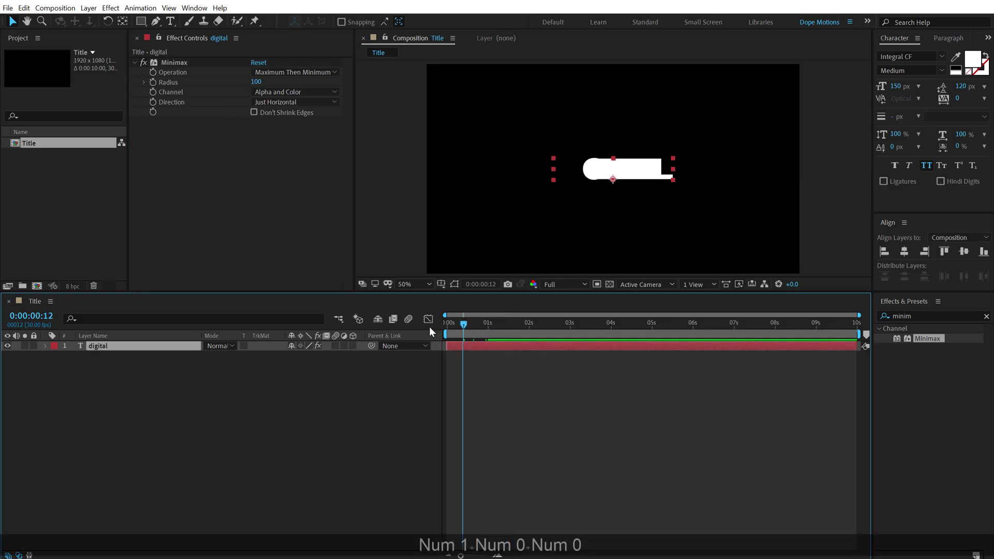
{"action": "left_click", "coordinate": [157, 84]}
{"action": "left_click", "coordinate": [489, 327]}
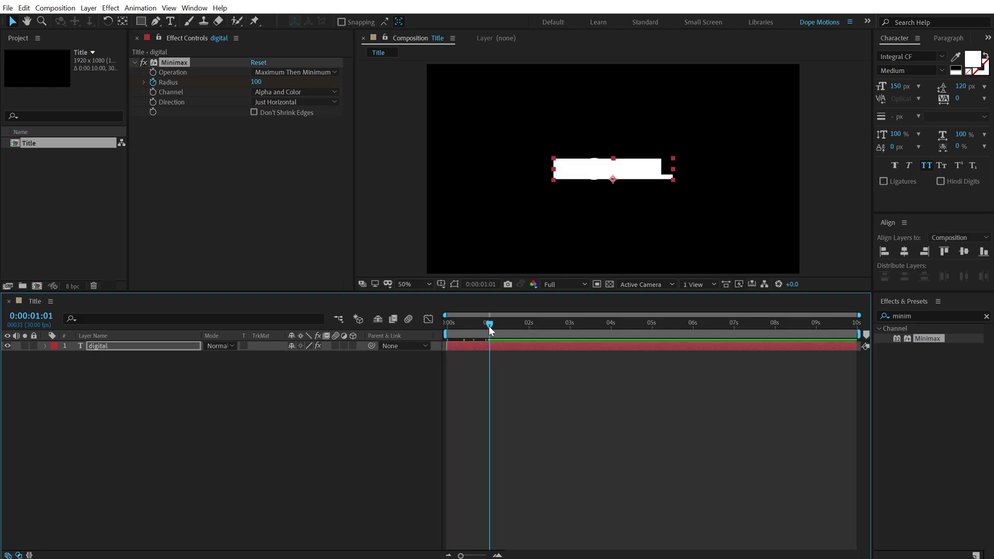
{"action": "key", "text": "Page_Up"}
{"action": "left_click", "coordinate": [258, 82]}
{"action": "type", "text": "0"}
{"action": "key", "text": "Return"}
{"action": "key", "text": "space"}
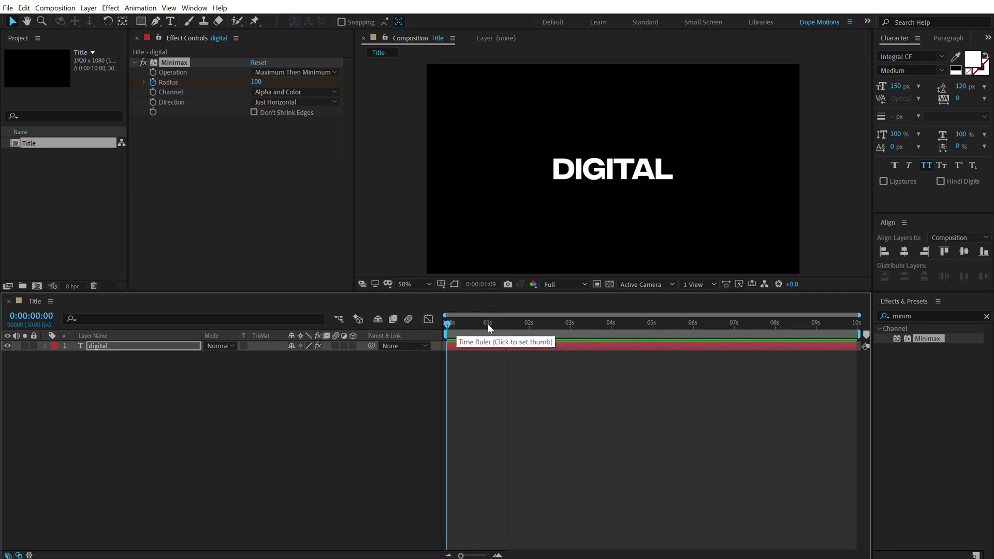
{"action": "key", "text": "space"}
{"action": "key", "text": "space"}
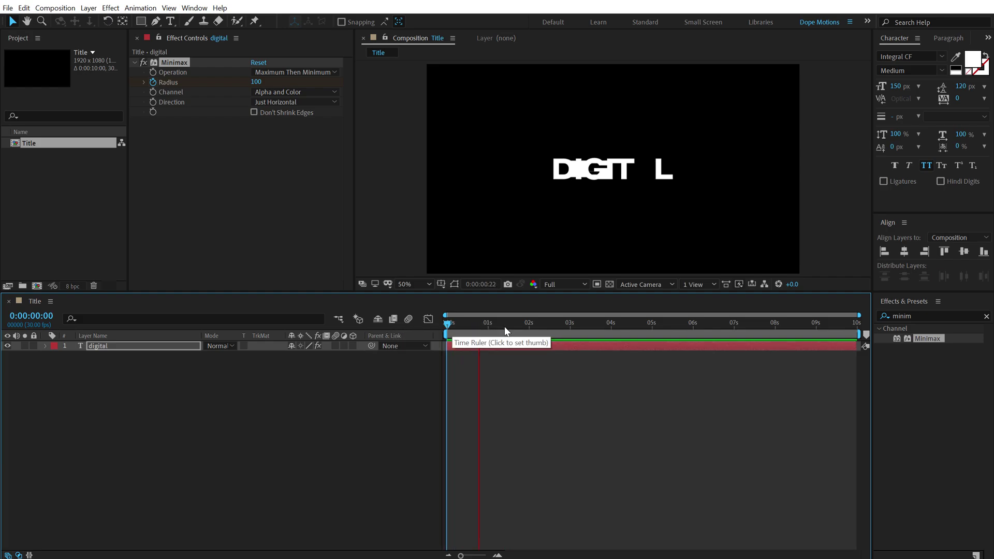
{"action": "key", "text": "space"}
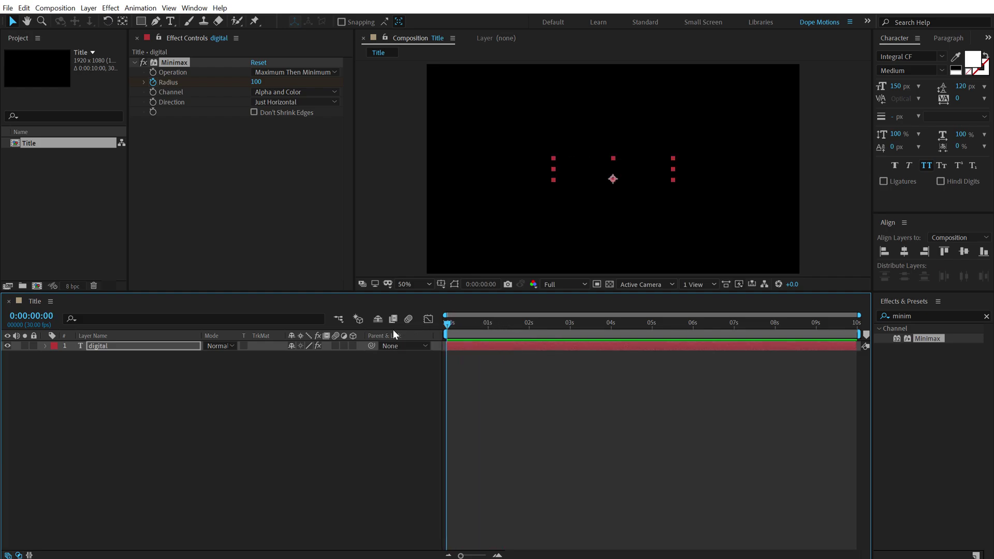
Raise the starting Radius keyframe to 200 and preview the animation
{"action": "left_click", "coordinate": [256, 82]}
{"action": "type", "text": "200"}
{"action": "key", "text": "Return"}
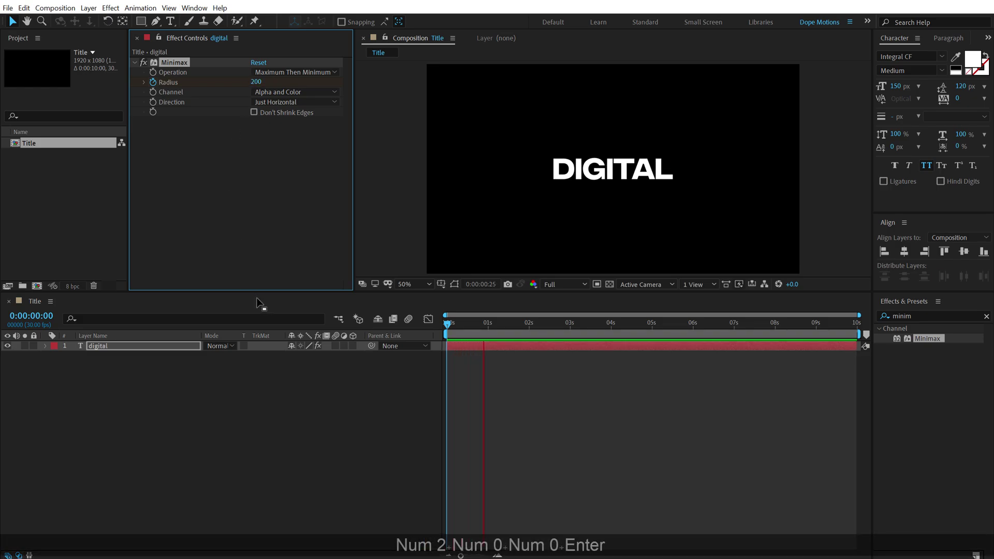
{"action": "left_click", "coordinate": [403, 325]}
{"action": "key", "text": "space"}
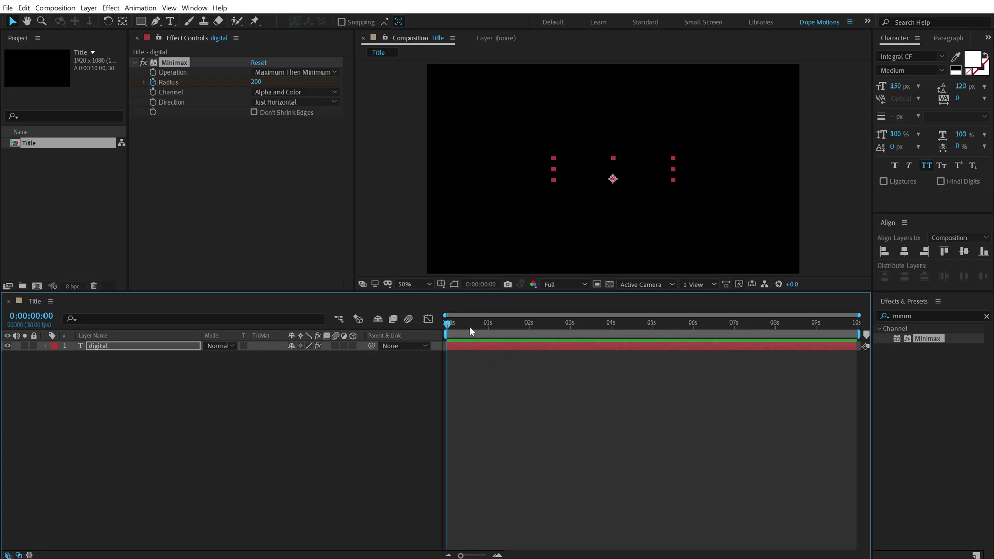
{"action": "left_click_drag", "start_coordinate": [473, 321], "coordinate": [483, 323]}
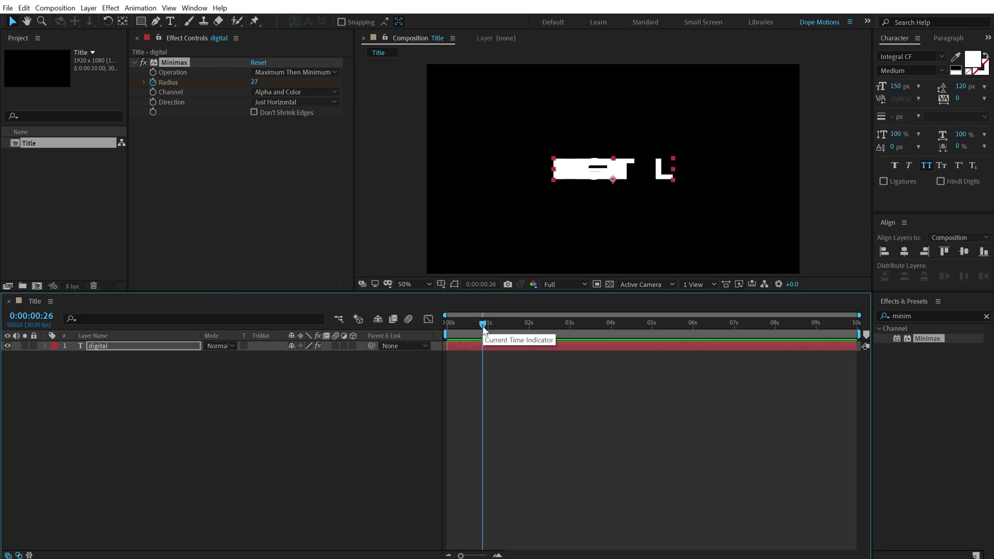
Apply Turbulent Noise to DIGITAL and view the composition at 100%
{"action": "left_click", "coordinate": [916, 317]}
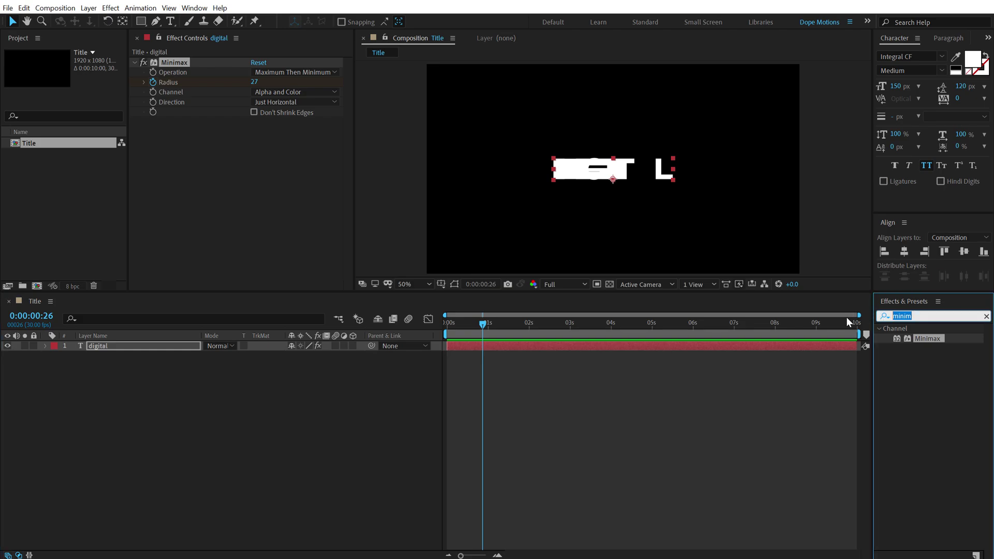
{"action": "type", "text": "turb"}
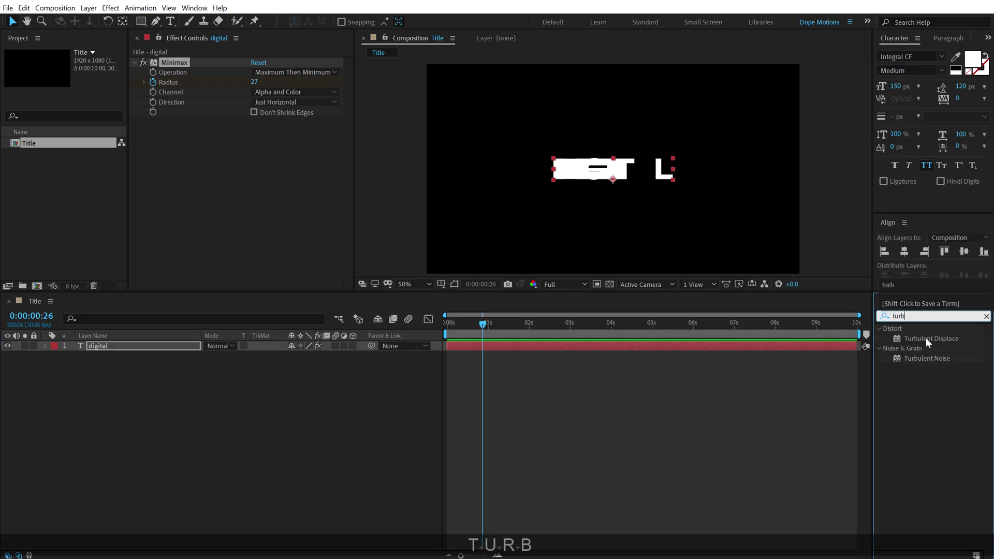
{"action": "double_click", "coordinate": [925, 357]}
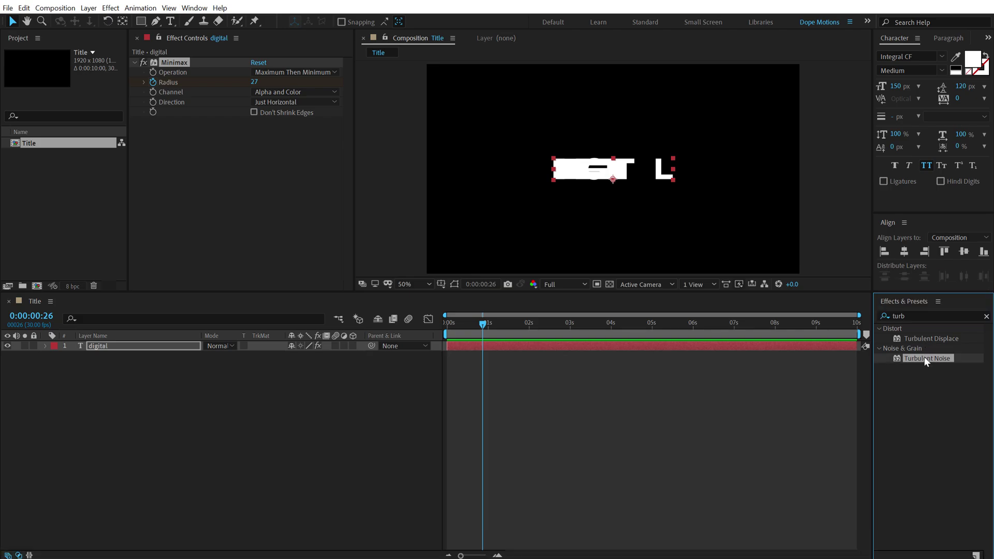
{"action": "key", "text": "period"}
{"action": "key", "text": "period"}
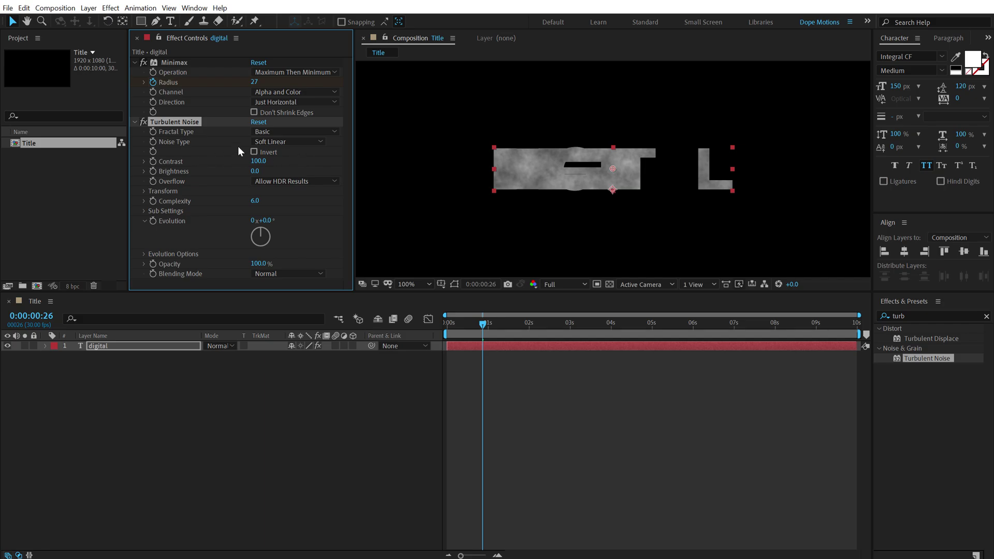
Set Turbulent Noise to Subscale fractal, Block noise, contrast 225, brightness 27
{"action": "left_click", "coordinate": [276, 132]}
{"action": "left_click", "coordinate": [284, 308]}
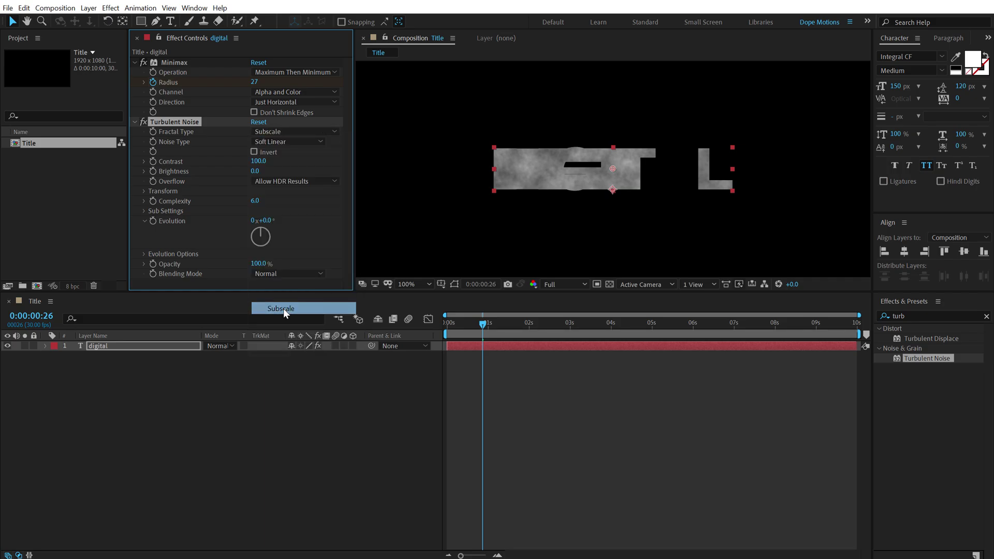
{"action": "left_click", "coordinate": [283, 142]}
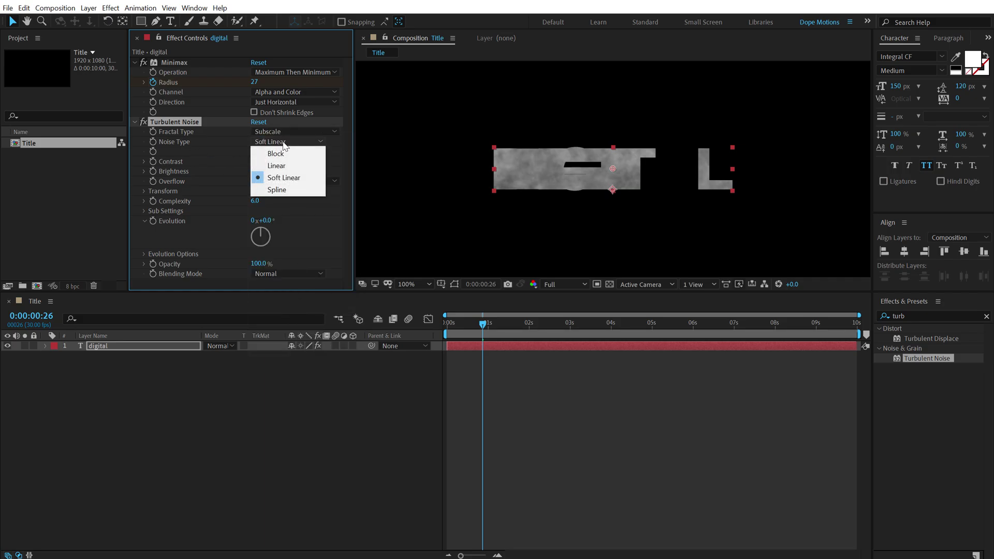
{"action": "left_click", "coordinate": [285, 153]}
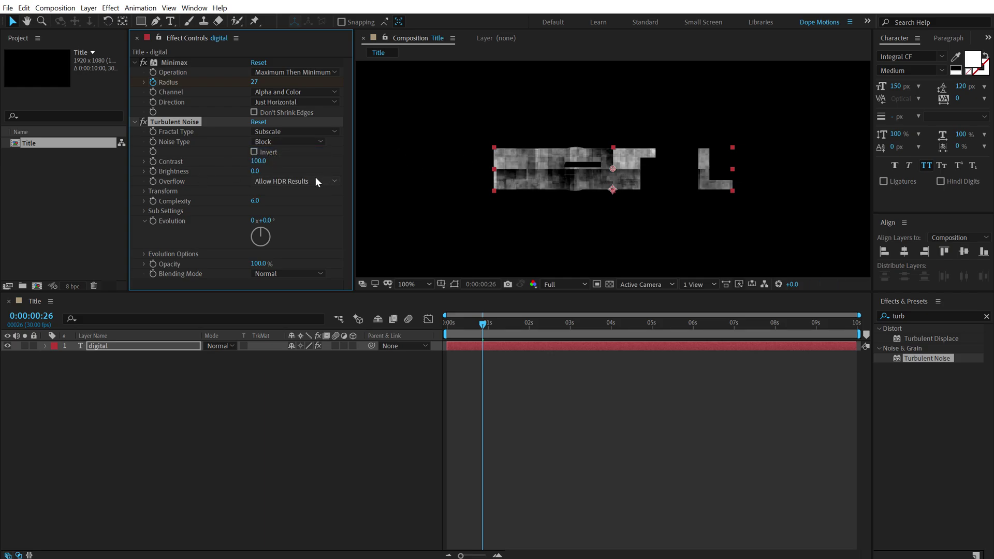
{"action": "left_click_drag", "start_coordinate": [255, 166], "coordinate": [328, 164]}
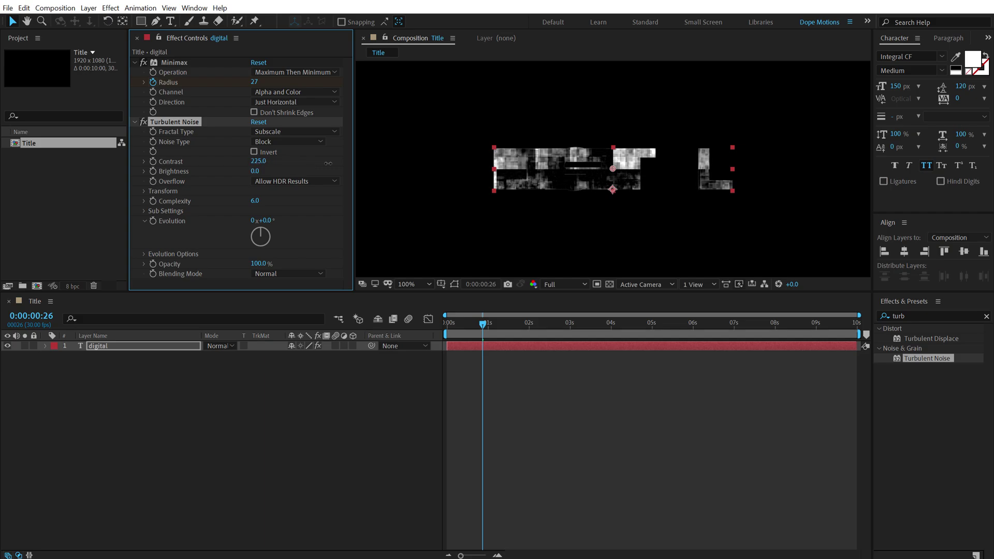
{"action": "left_click_drag", "start_coordinate": [255, 171], "coordinate": [271, 171]}
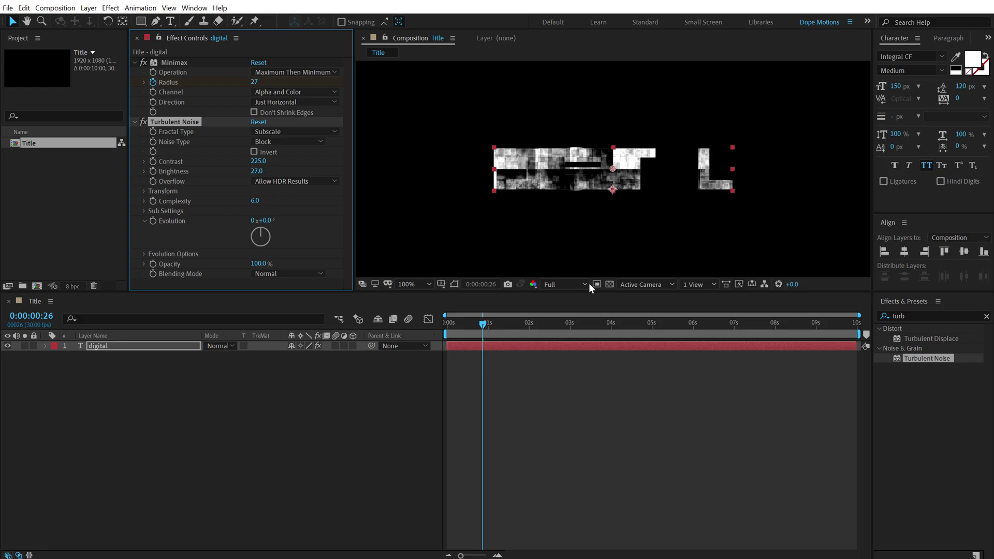
Give the noise non-uniform scale: width 699, height 50
{"action": "left_click", "coordinate": [144, 192]}
{"action": "scroll", "coordinate": [209, 161], "scroll_direction": "down", "scroll_amount": 2}
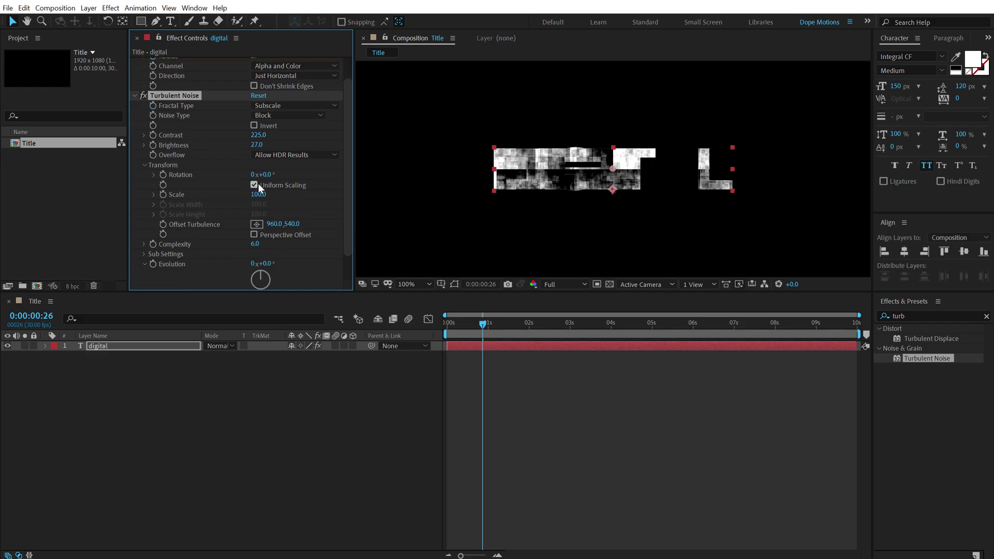
{"action": "left_click", "coordinate": [257, 185]}
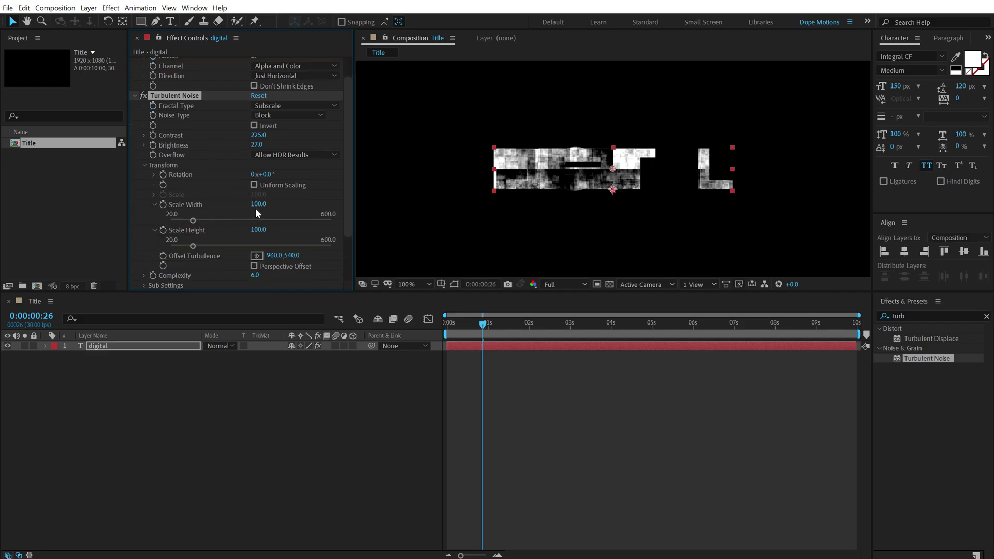
{"action": "left_click_drag", "start_coordinate": [258, 204], "coordinate": [597, 193]}
{"action": "left_click", "coordinate": [258, 230]}
{"action": "type", "text": "50"}
{"action": "key", "text": "Return"}
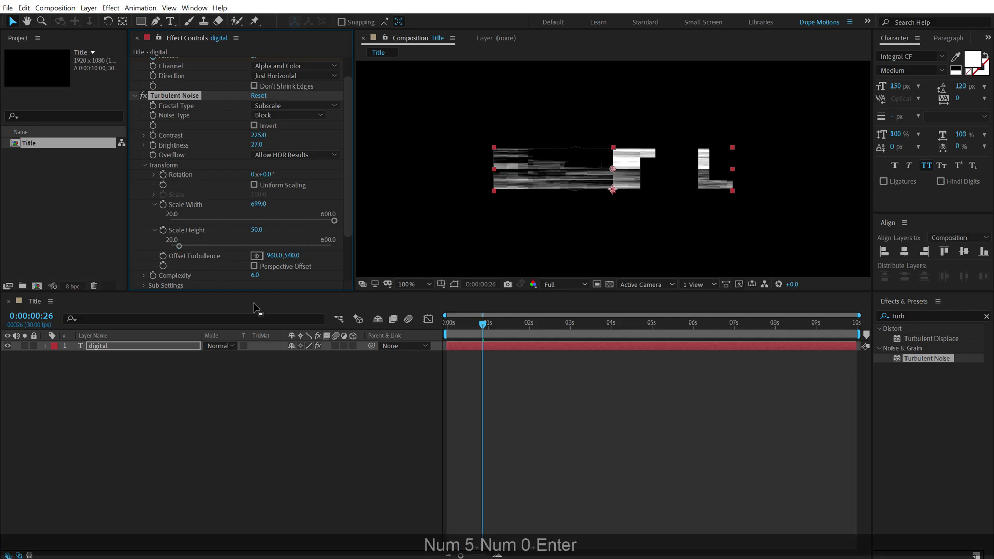
Set noise Complexity to 4 and turbulence offset to 1074, 540
{"action": "scroll", "coordinate": [293, 278], "scroll_direction": "down", "scroll_amount": 2}
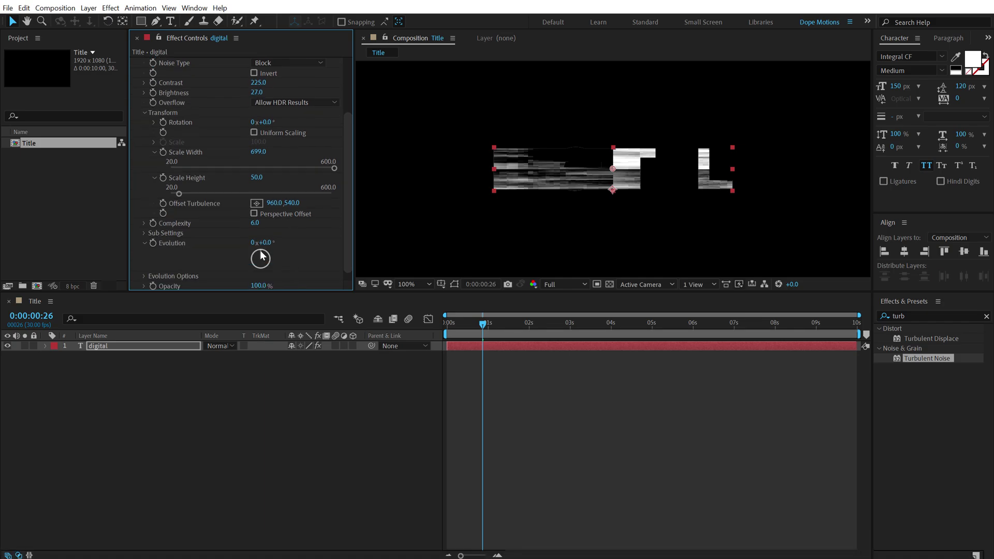
{"action": "left_click", "coordinate": [256, 223]}
{"action": "type", "text": "4"}
{"action": "key", "text": "Return"}
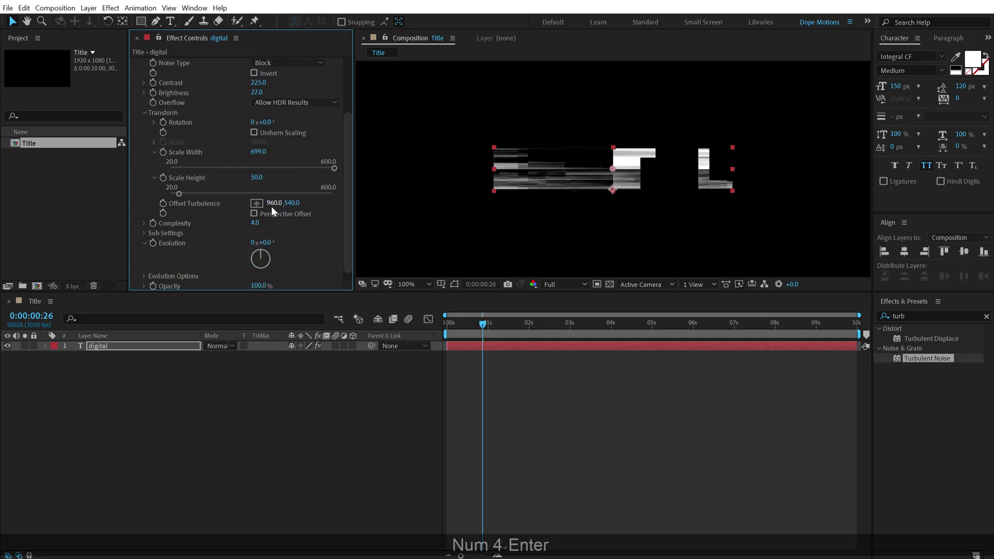
{"action": "left_click_drag", "start_coordinate": [272, 204], "coordinate": [338, 205]}
Adjust the noise Evolution and nudge turbulence offset X to 1084
{"action": "left_click", "coordinate": [300, 449]}
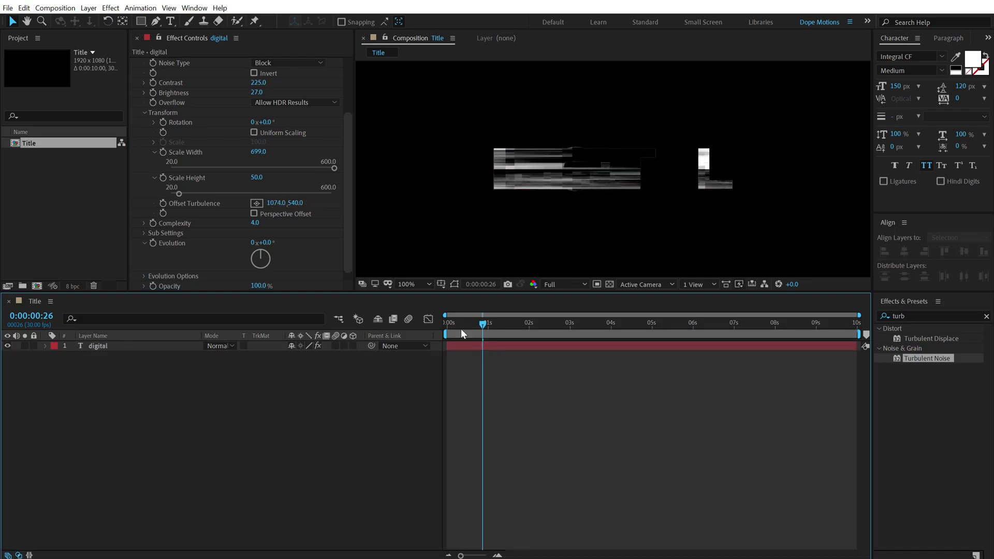
{"action": "left_click_drag", "start_coordinate": [459, 326], "coordinate": [518, 322]}
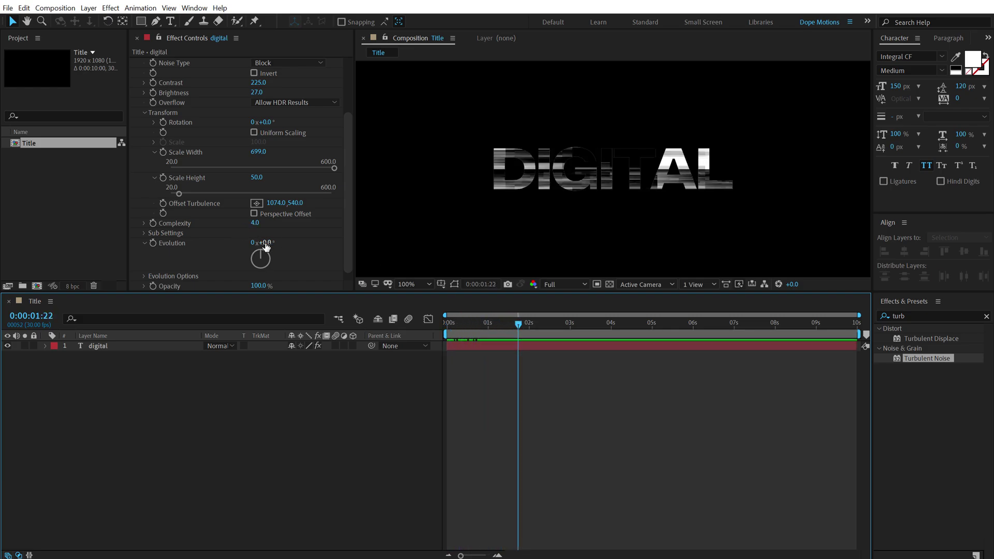
{"action": "left_click_drag", "start_coordinate": [267, 246], "coordinate": [663, 243]}
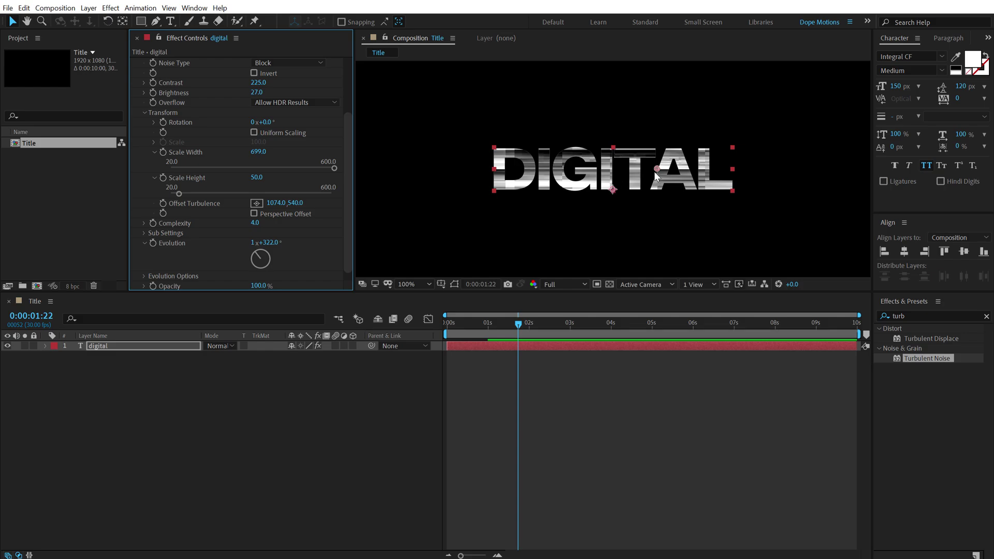
{"action": "left_click_drag", "start_coordinate": [279, 206], "coordinate": [284, 206]}
Keyframe Evolution from 1x+322° at frame 0 to 3x+295° near one second, then preview
{"action": "left_click_drag", "start_coordinate": [536, 324], "coordinate": [398, 327]}
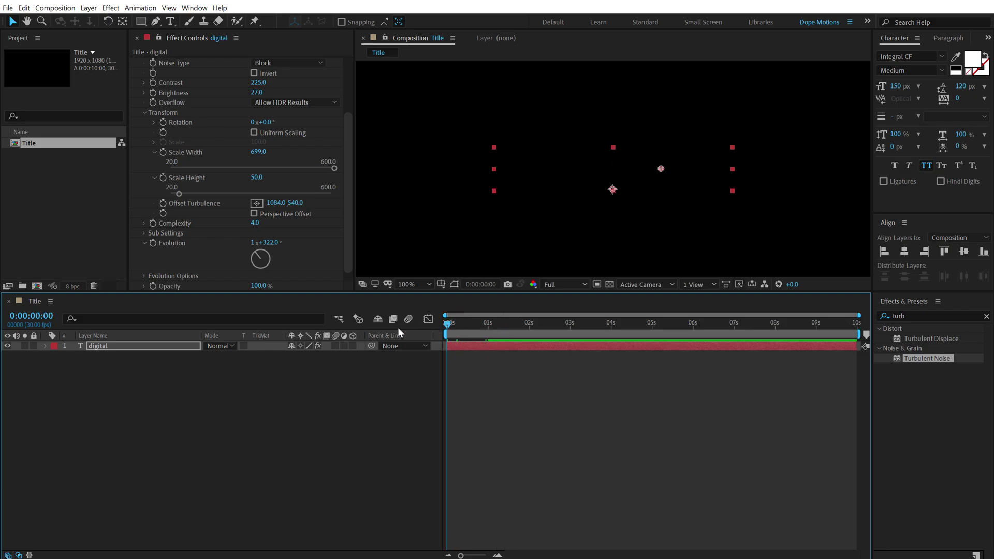
{"action": "left_click", "coordinate": [153, 246]}
{"action": "left_click", "coordinate": [491, 328]}
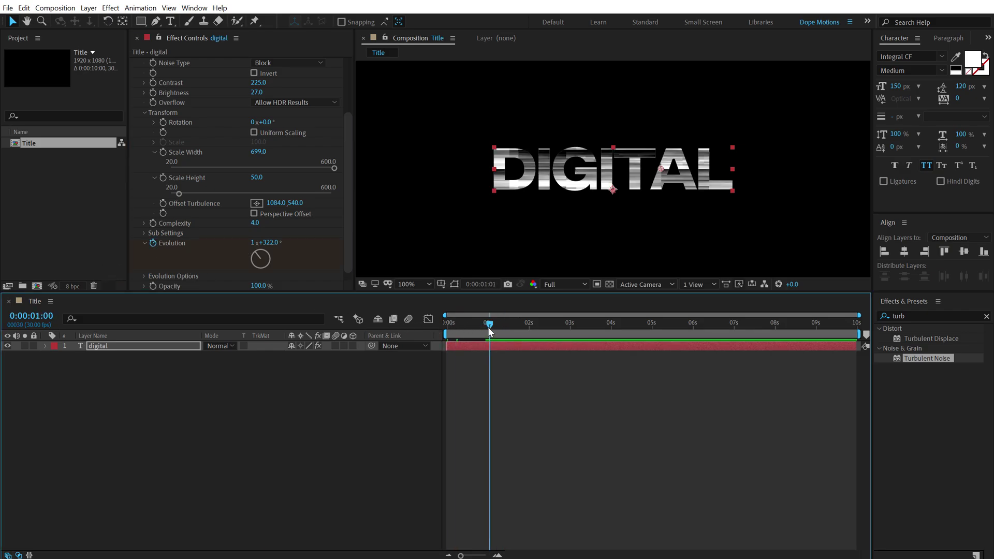
{"action": "left_click_drag", "start_coordinate": [253, 247], "coordinate": [675, 242]}
{"action": "key", "text": "space"}
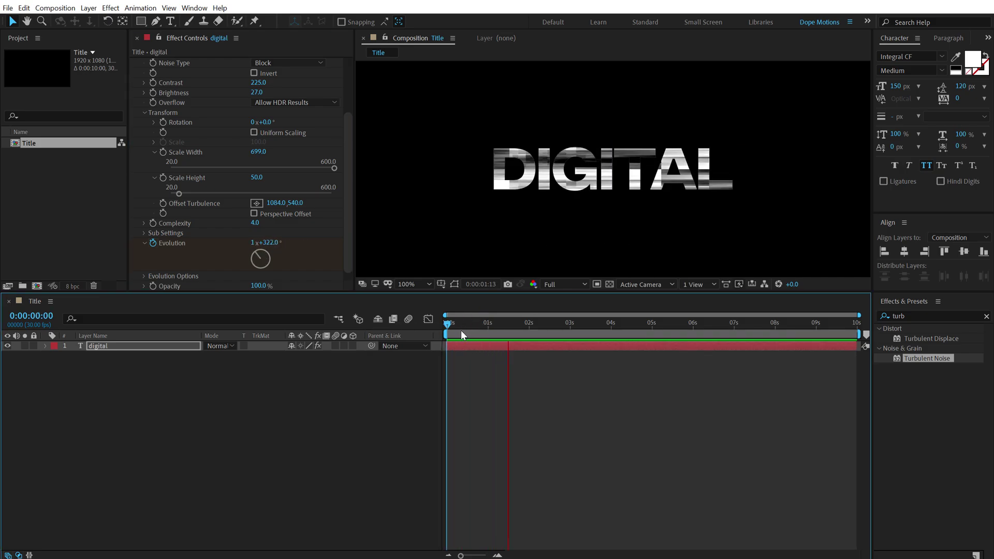
{"action": "left_click_drag", "start_coordinate": [448, 322], "coordinate": [500, 326]}
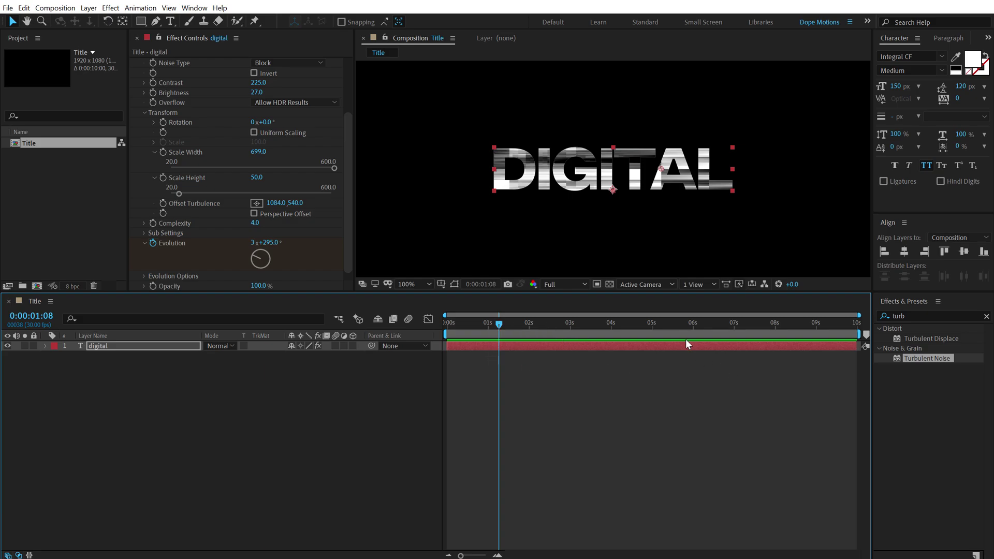
Apply Colorama to DIGITAL and preview the colourful glitch
{"action": "left_click", "coordinate": [900, 315]}
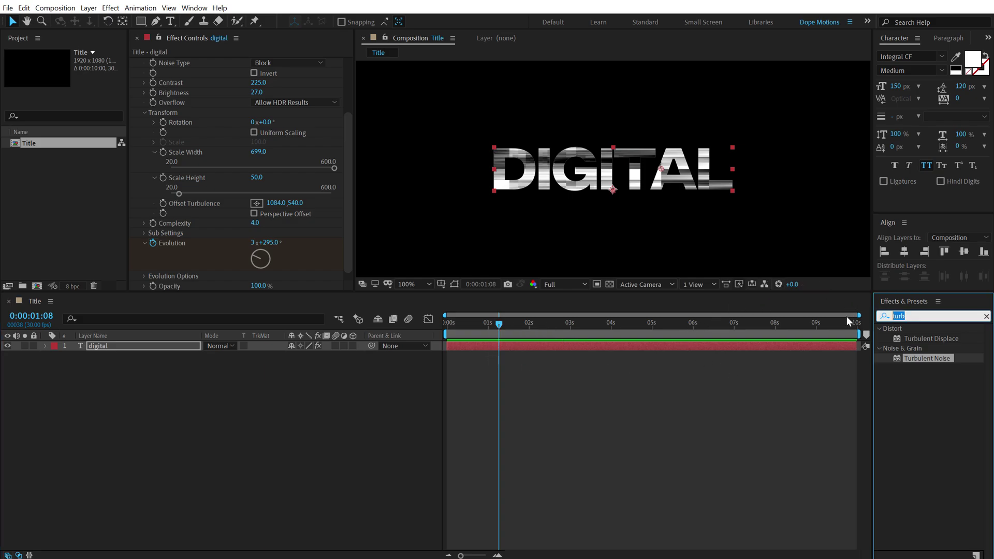
{"action": "type", "text": "colora"}
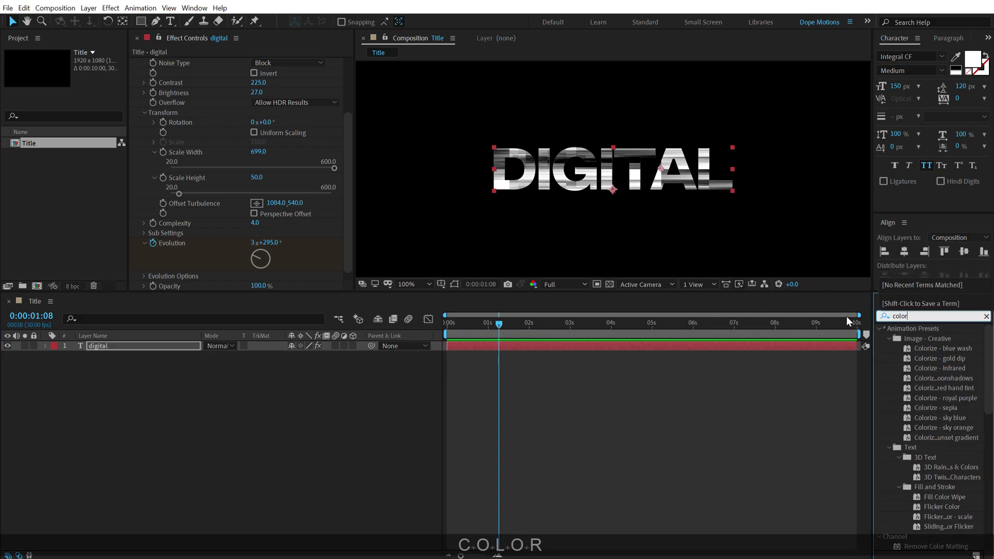
{"action": "double_click", "coordinate": [917, 339]}
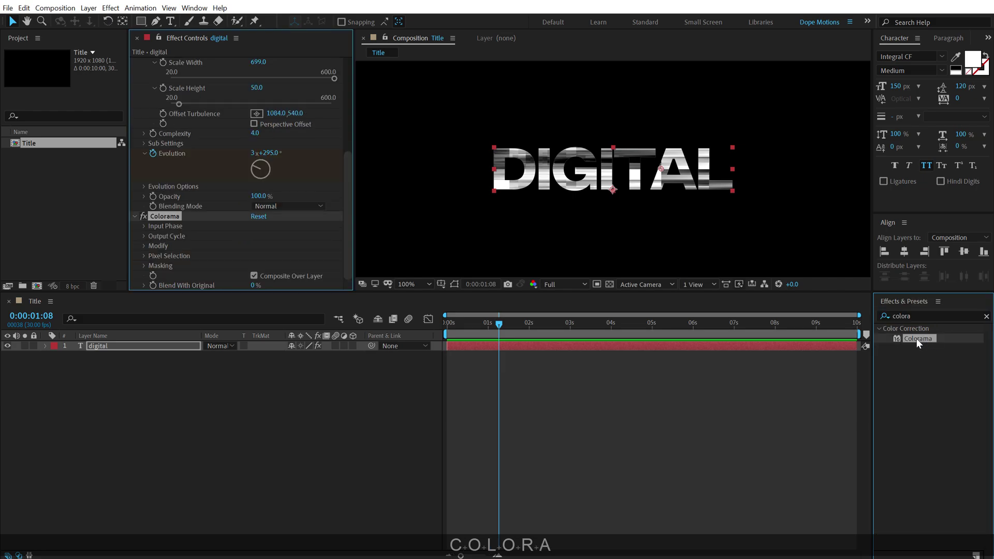
{"action": "left_click", "coordinate": [444, 322]}
{"action": "key", "text": "space"}
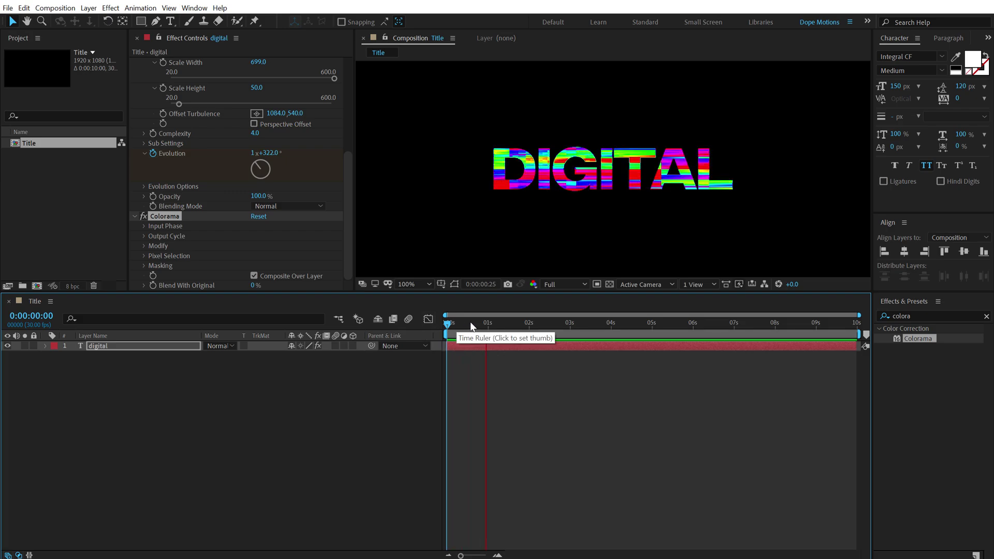
{"action": "left_click_drag", "start_coordinate": [454, 322], "coordinate": [483, 324]}
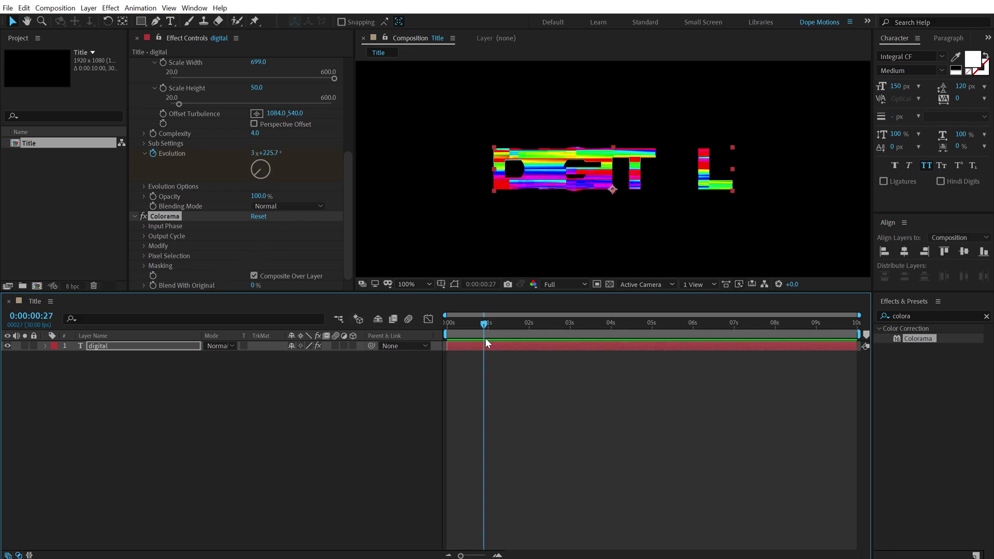
Keyframe Blend With Original from 0% at frame 28 to 100% at one second, then preview
{"action": "scroll", "coordinate": [495, 357], "scroll_direction": "up", "scroll_amount": 4}
{"action": "left_click_drag", "start_coordinate": [546, 558], "coordinate": [515, 558]}
{"action": "left_click", "coordinate": [601, 323]}
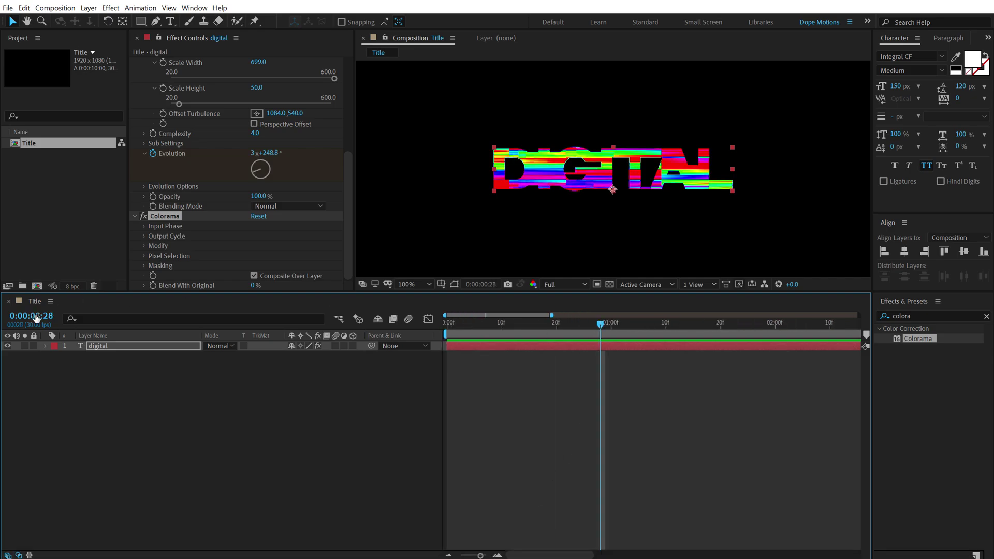
{"action": "left_click", "coordinate": [152, 285]}
{"action": "left_click_drag", "start_coordinate": [600, 327], "coordinate": [612, 326]}
{"action": "left_click", "coordinate": [253, 285]}
{"action": "type", "text": "100"}
{"action": "key", "text": "Return"}
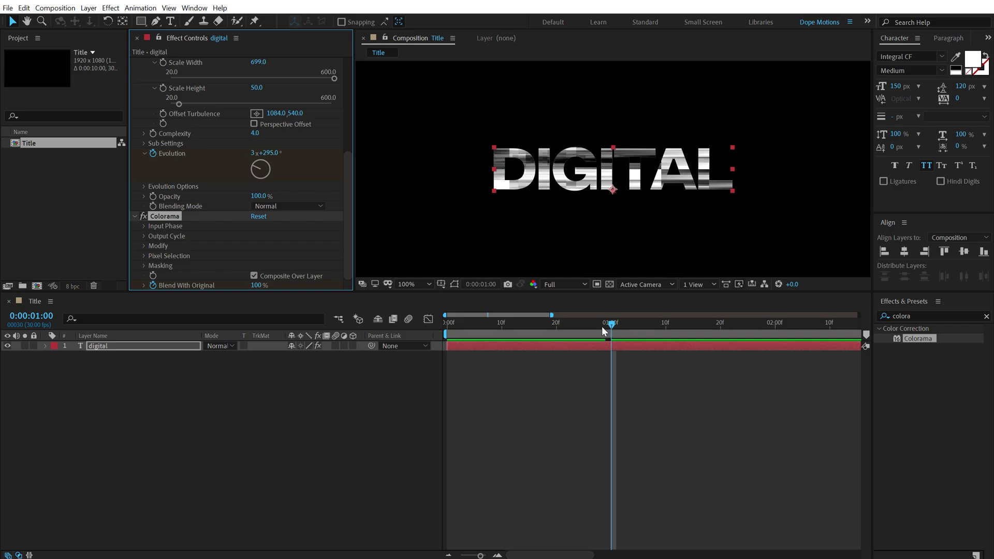
{"action": "key", "text": "ctrl+z"}
{"action": "key", "text": "space"}
{"action": "key", "text": "space"}
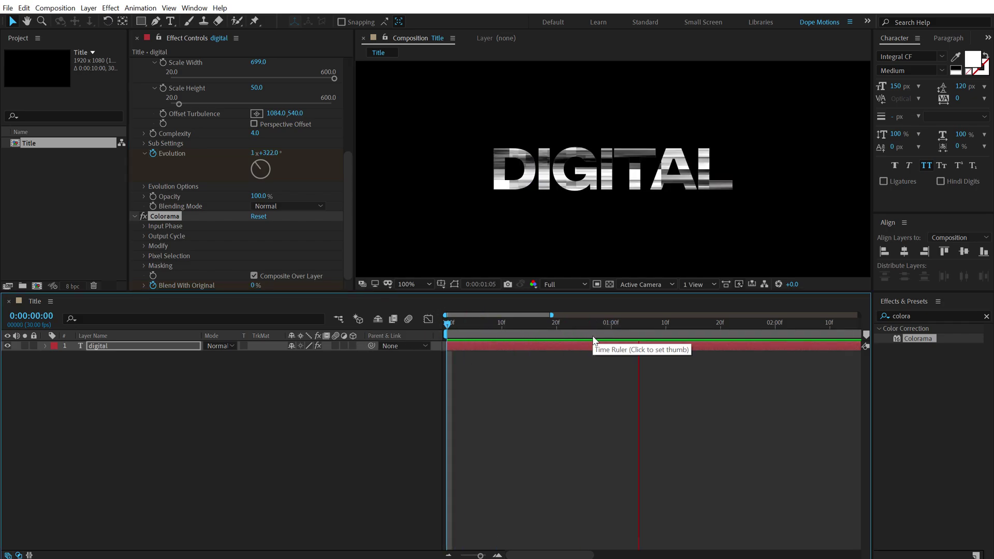
{"action": "left_click_drag", "start_coordinate": [605, 325], "coordinate": [615, 324]}
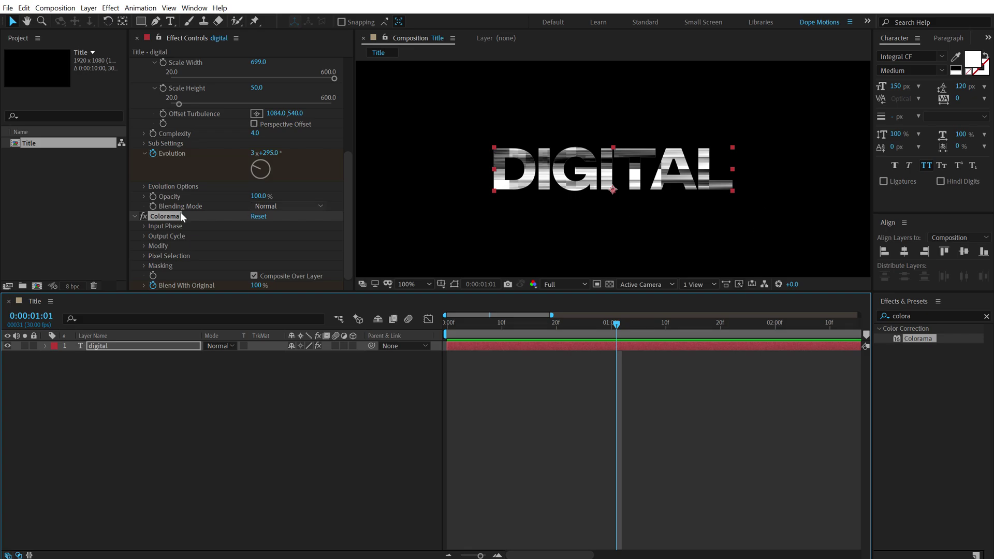
Collapse the Colorama, Turbulent Noise and Minimax settings
{"action": "left_click", "coordinate": [135, 217]}
{"action": "scroll", "coordinate": [135, 156], "scroll_direction": "up", "scroll_amount": 1}
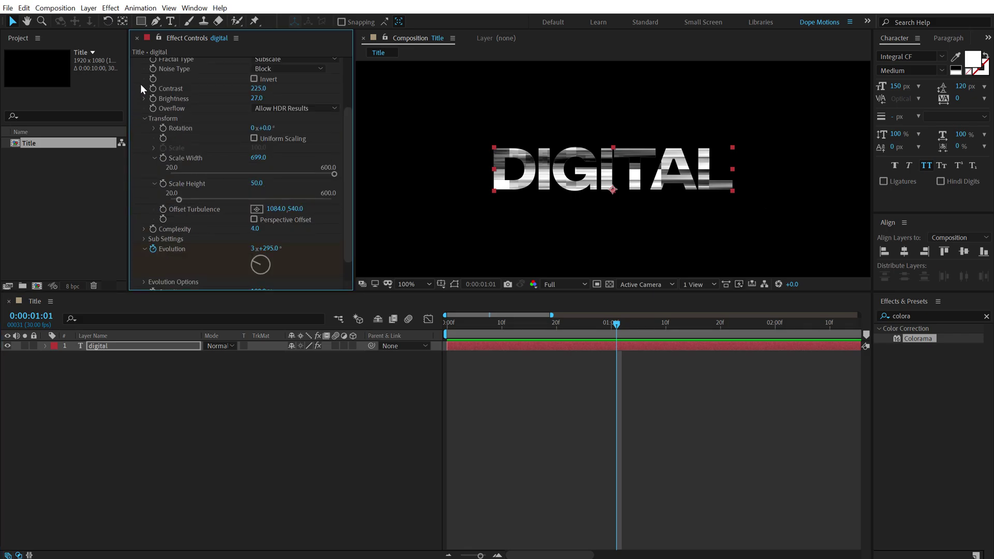
{"action": "scroll", "coordinate": [141, 84], "scroll_direction": "up", "scroll_amount": 3}
{"action": "left_click", "coordinate": [135, 123]}
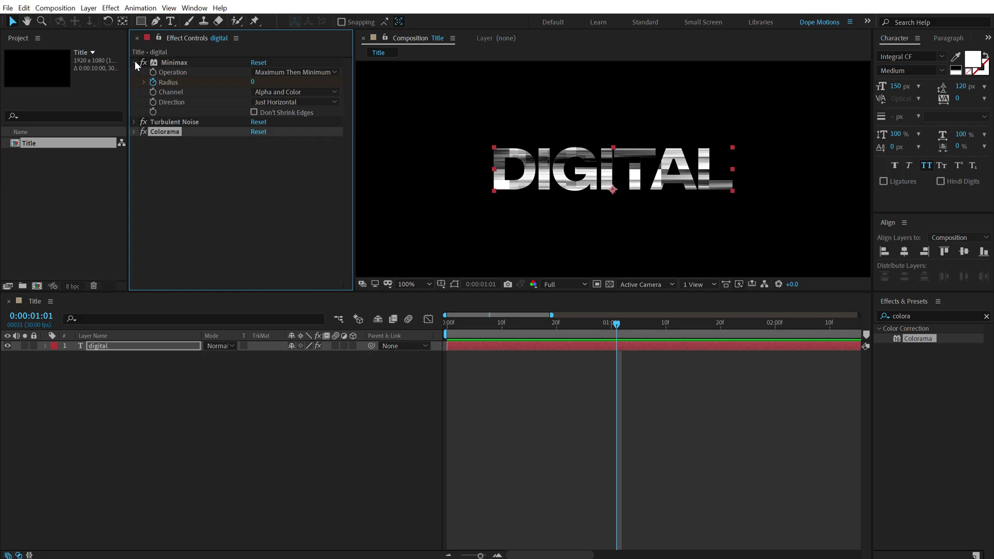
{"action": "left_click", "coordinate": [135, 62]}
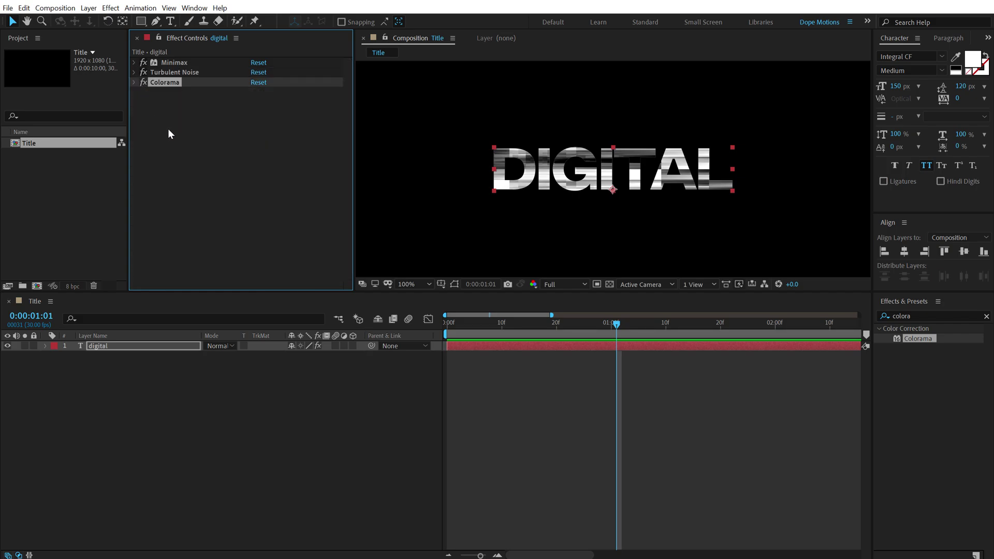
Apply CC Composite to the digital layer and preview the result
{"action": "left_click", "coordinate": [916, 316]}
{"action": "type", "text": "cc c"}
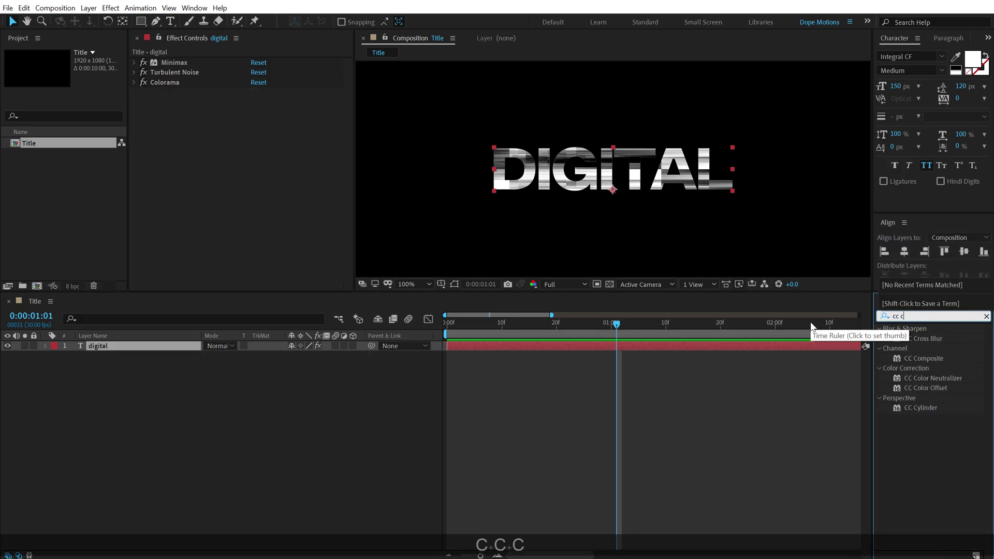
{"action": "type", "text": "om"}
{"action": "left_click", "coordinate": [922, 337]}
{"action": "double_click", "coordinate": [921, 338]}
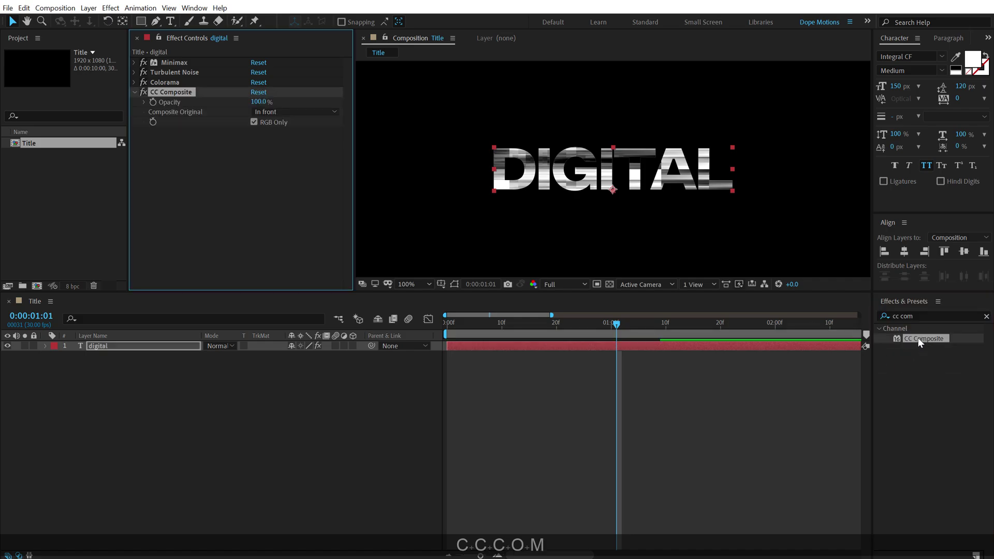
{"action": "left_click_drag", "start_coordinate": [448, 326], "coordinate": [405, 338]}
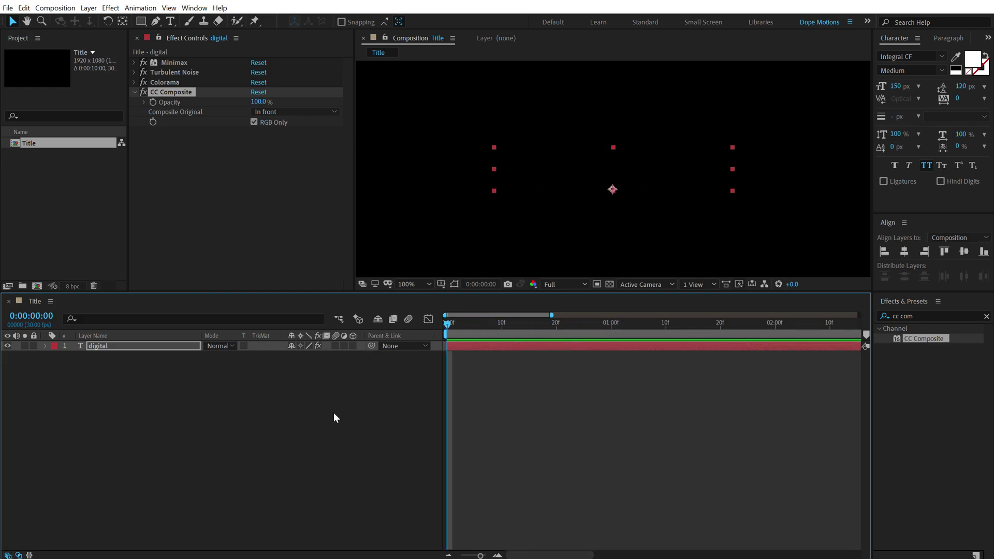
{"action": "left_click", "coordinate": [335, 413]}
{"action": "key", "text": "space"}
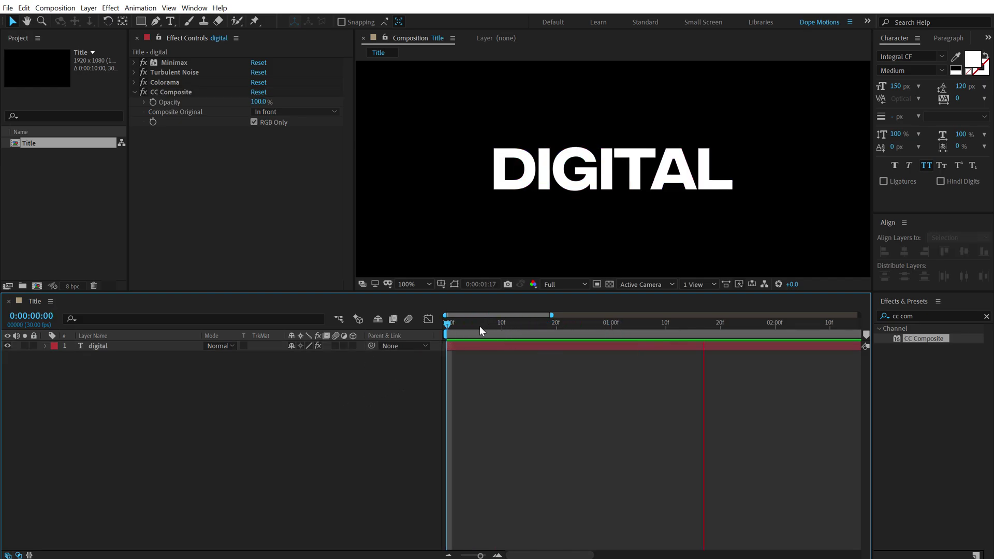
{"action": "left_click_drag", "start_coordinate": [477, 327], "coordinate": [547, 321]}
Retune Turbulent Noise to Scale Width about 1182, Scale Height 33 and Complexity 3
{"action": "left_click", "coordinate": [135, 92]}
{"action": "left_click", "coordinate": [134, 73]}
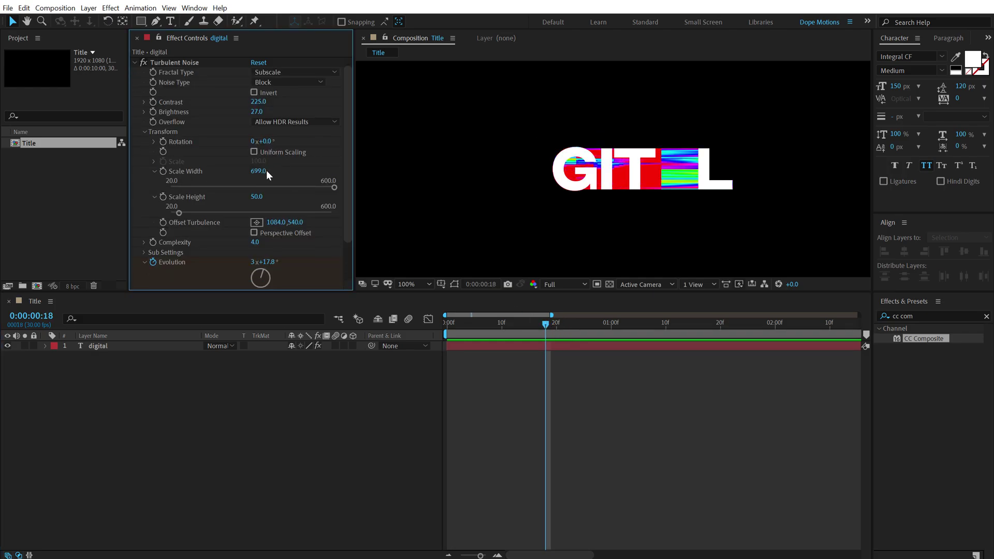
{"action": "left_click_drag", "start_coordinate": [266, 174], "coordinate": [258, 195]}
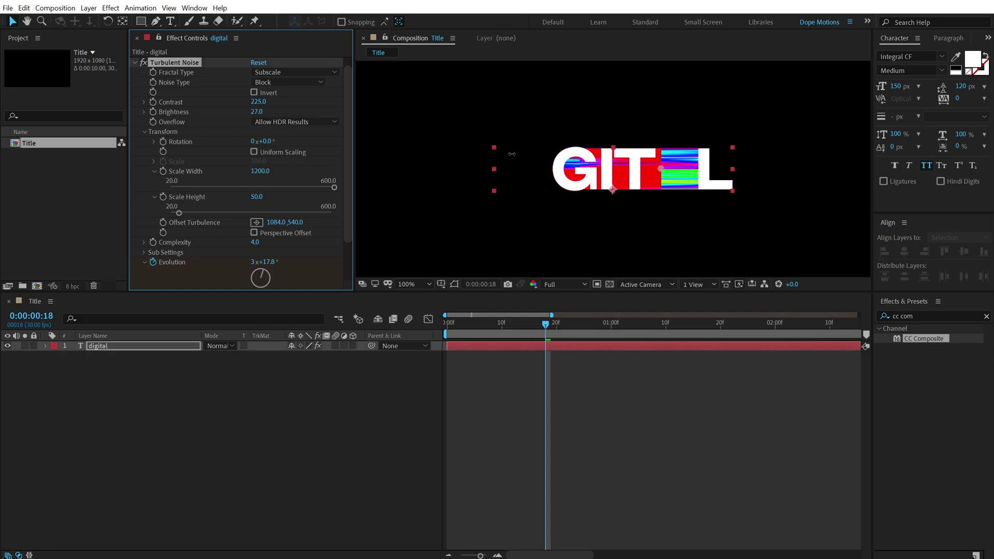
{"action": "left_click_drag", "start_coordinate": [257, 197], "coordinate": [244, 196]}
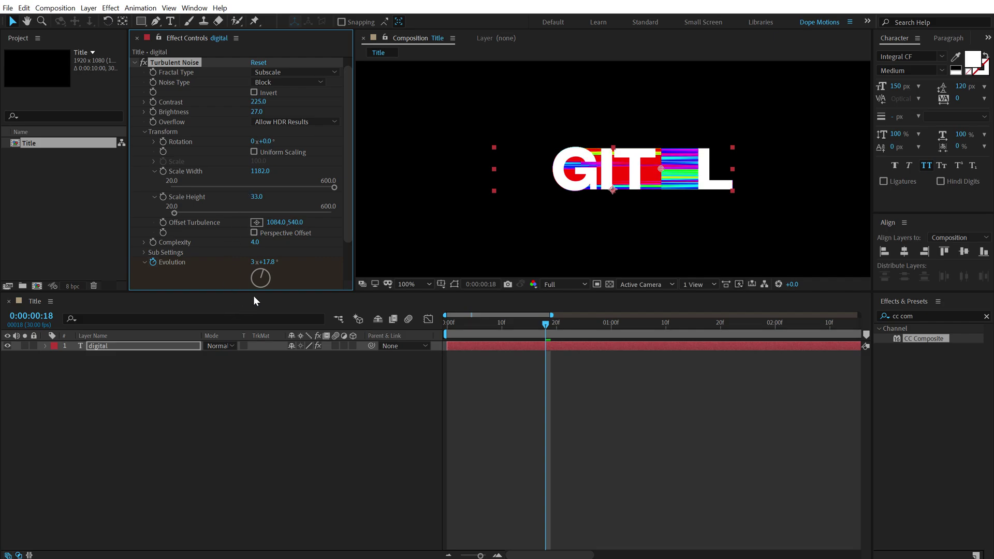
{"action": "left_click", "coordinate": [255, 242]}
{"action": "type", "text": "3"}
{"action": "key", "text": "Return"}
Shift Offset Turbulence X to 1015 and preview the title reveal
{"action": "left_click", "coordinate": [476, 359]}
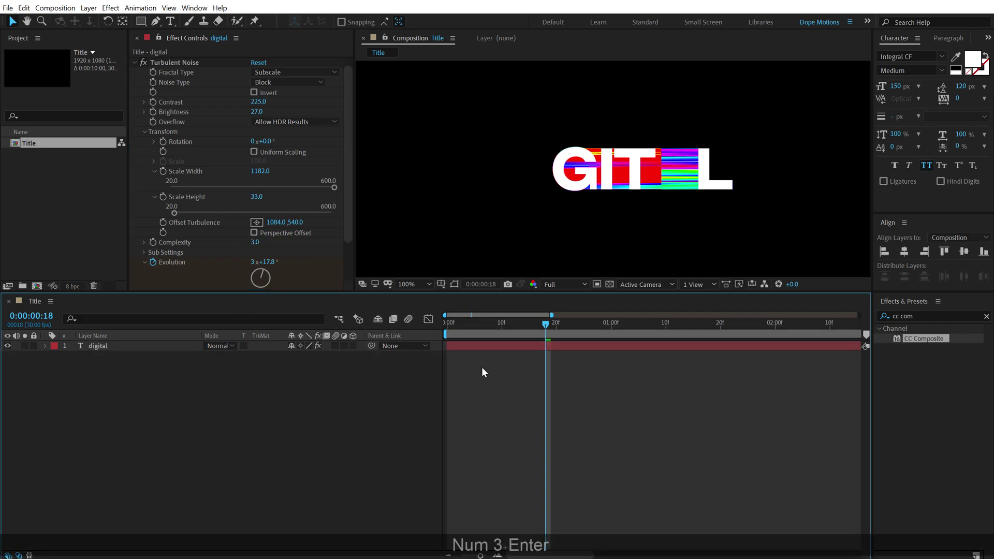
{"action": "left_click_drag", "start_coordinate": [455, 326], "coordinate": [529, 325]}
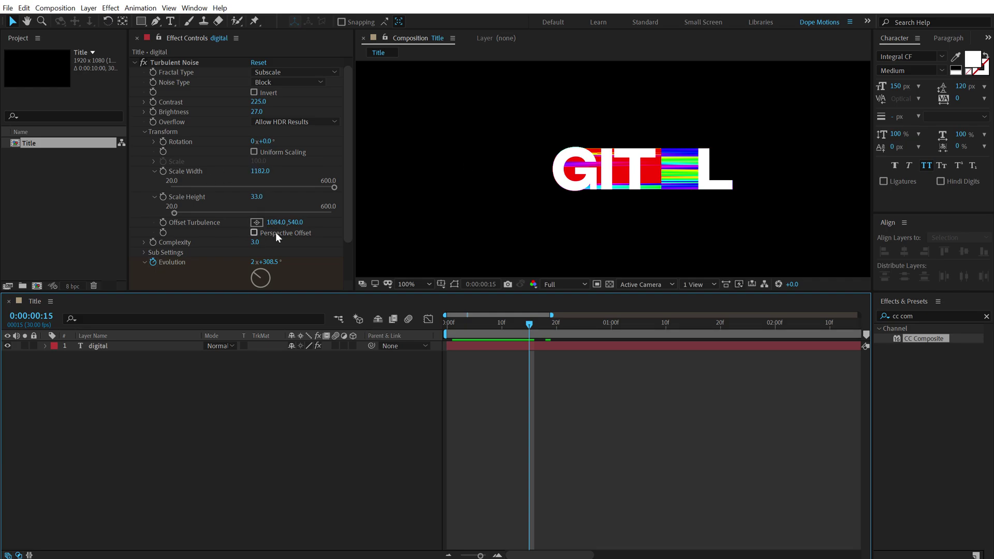
{"action": "left_click_drag", "start_coordinate": [276, 222], "coordinate": [237, 224]}
{"action": "left_click", "coordinate": [183, 442]}
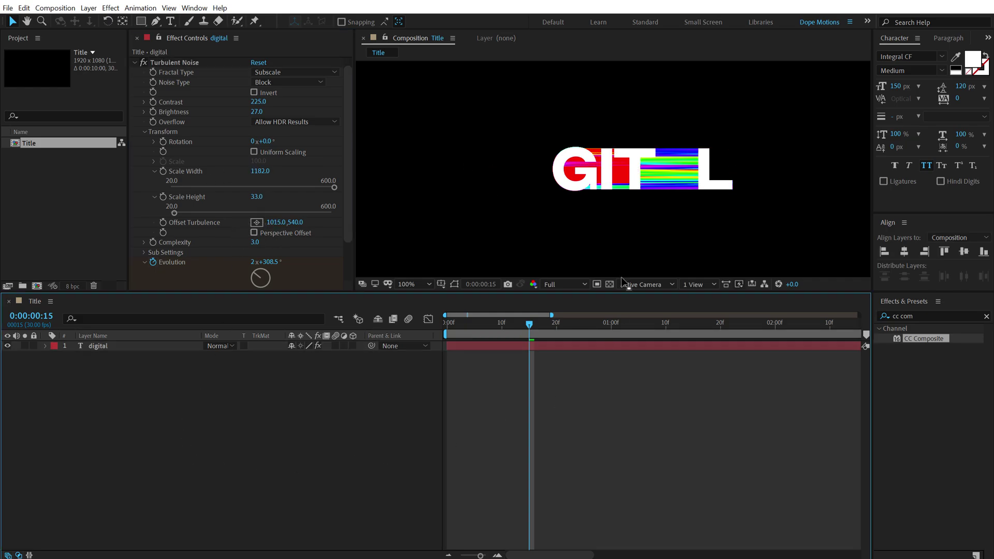
{"action": "left_click_drag", "start_coordinate": [450, 328], "coordinate": [393, 337]}
{"action": "key", "text": "space"}
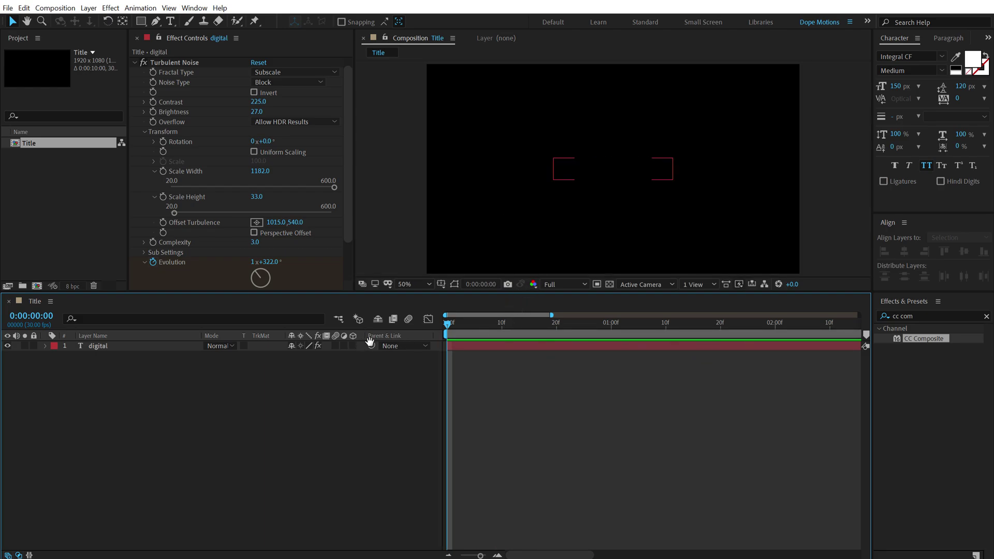
{"action": "left_click_drag", "start_coordinate": [496, 323], "coordinate": [584, 319]}
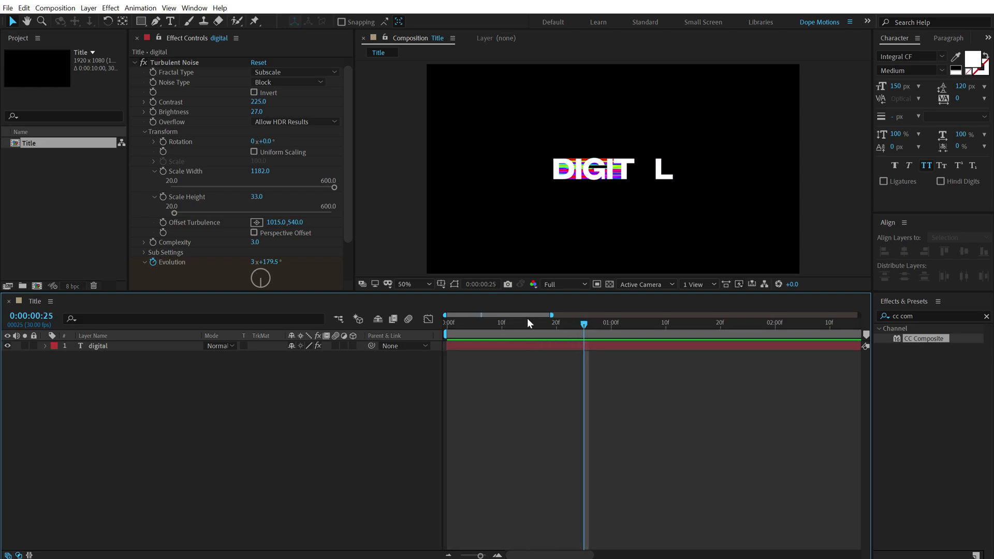
Open the text animator's advanced Range Selector options and try Random Seed 6, previewing the reveal
{"action": "left_click", "coordinate": [45, 346]}
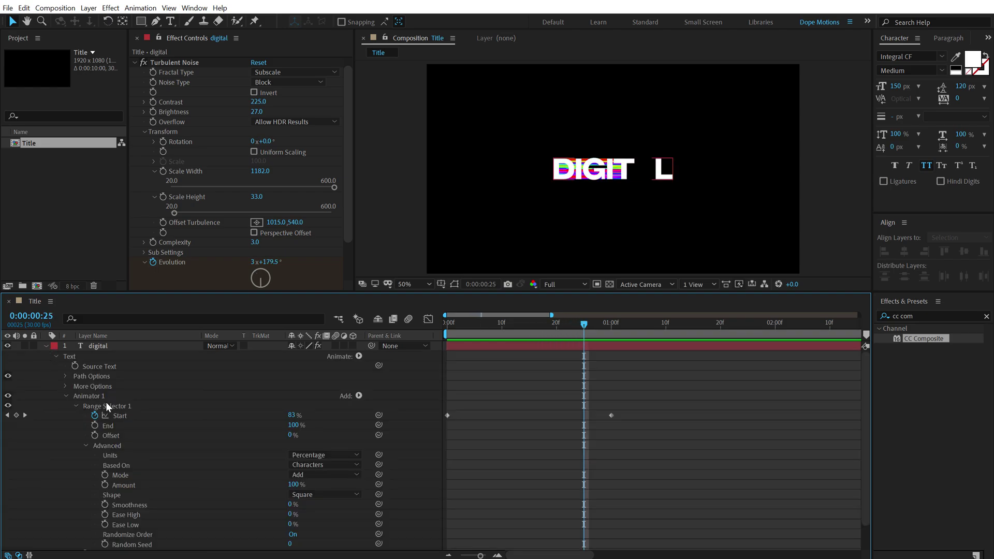
{"action": "scroll", "coordinate": [210, 407], "scroll_direction": "down", "scroll_amount": 1}
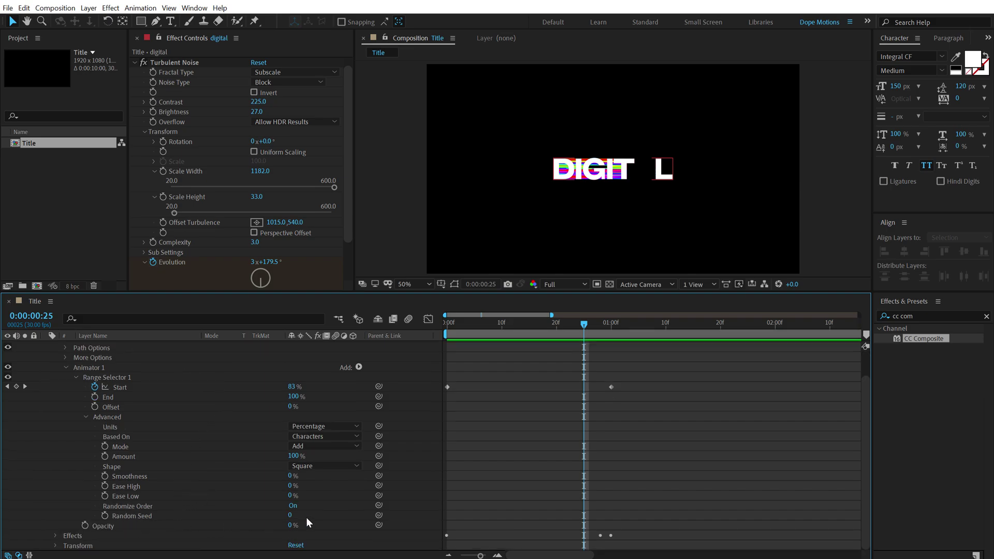
{"action": "left_click_drag", "start_coordinate": [291, 516], "coordinate": [298, 516]}
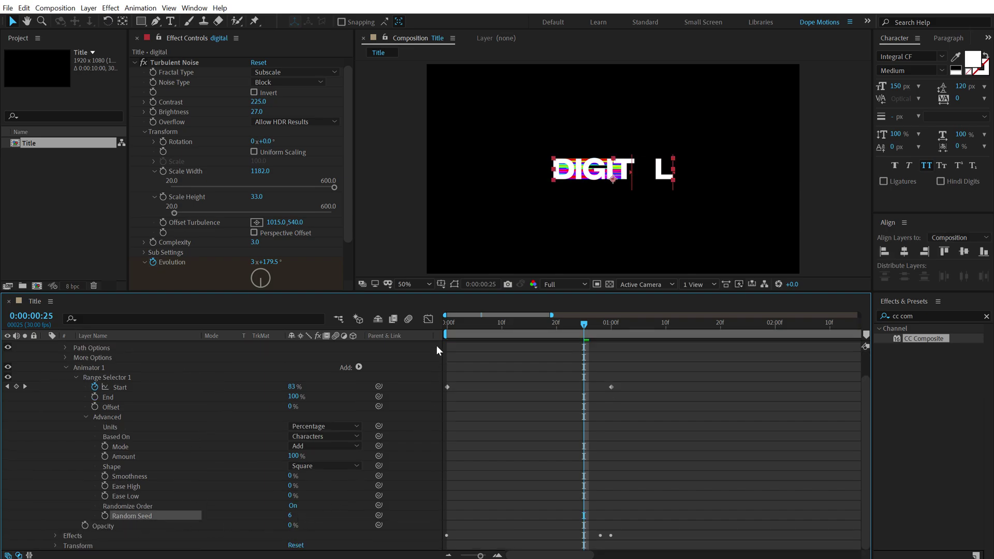
{"action": "left_click_drag", "start_coordinate": [454, 322], "coordinate": [533, 335]}
{"action": "key", "text": "Home"}
{"action": "key", "text": "space"}
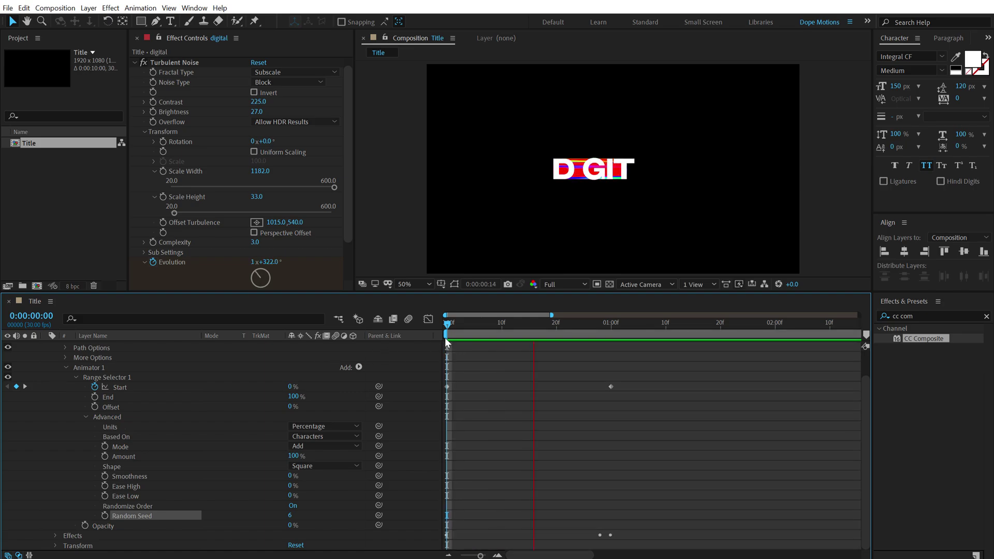
{"action": "left_click", "coordinate": [496, 324]}
Raise the Random Seed to 12, then to 28, previewing each glitch pattern
{"action": "left_click_drag", "start_coordinate": [290, 516], "coordinate": [293, 516]}
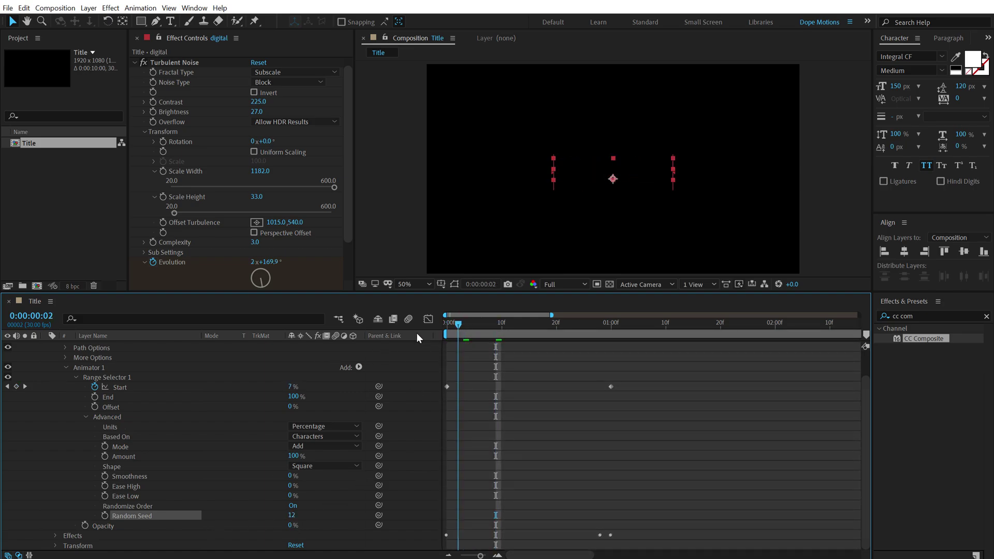
{"action": "key", "text": "space"}
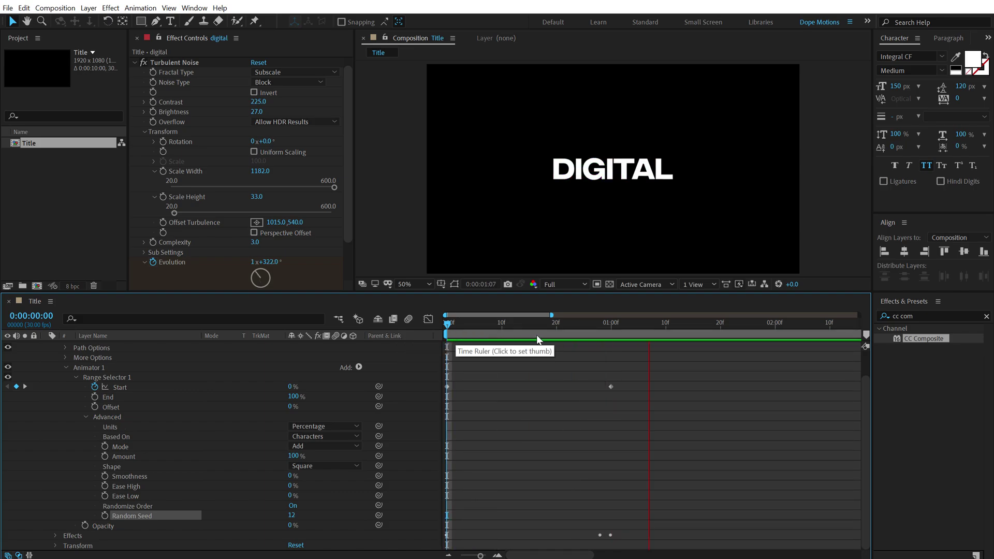
{"action": "left_click", "coordinate": [480, 323]}
{"action": "left_click_drag", "start_coordinate": [292, 516], "coordinate": [302, 517]}
{"action": "key", "text": "Home"}
{"action": "key", "text": "space"}
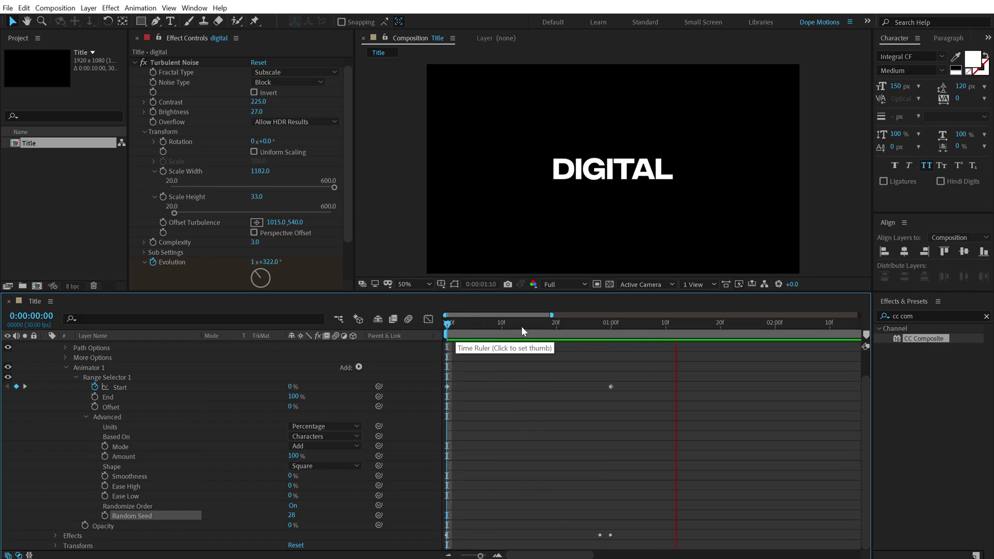
{"action": "left_click_drag", "start_coordinate": [521, 326], "coordinate": [557, 325]}
{"action": "key", "text": "slash"}
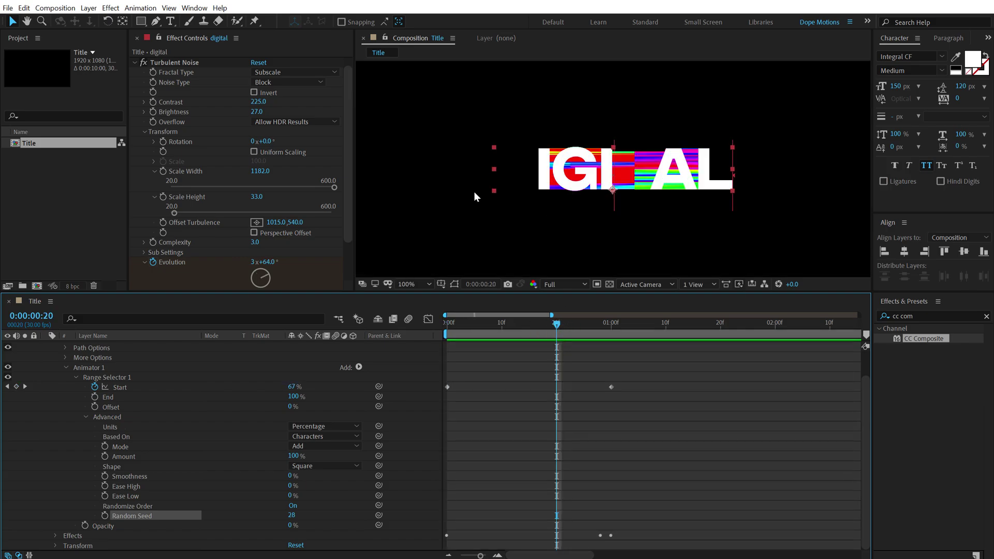
Shift the noise Offset Turbulence X to 952 and preview the reveal
{"action": "left_click_drag", "start_coordinate": [274, 222], "coordinate": [239, 222]}
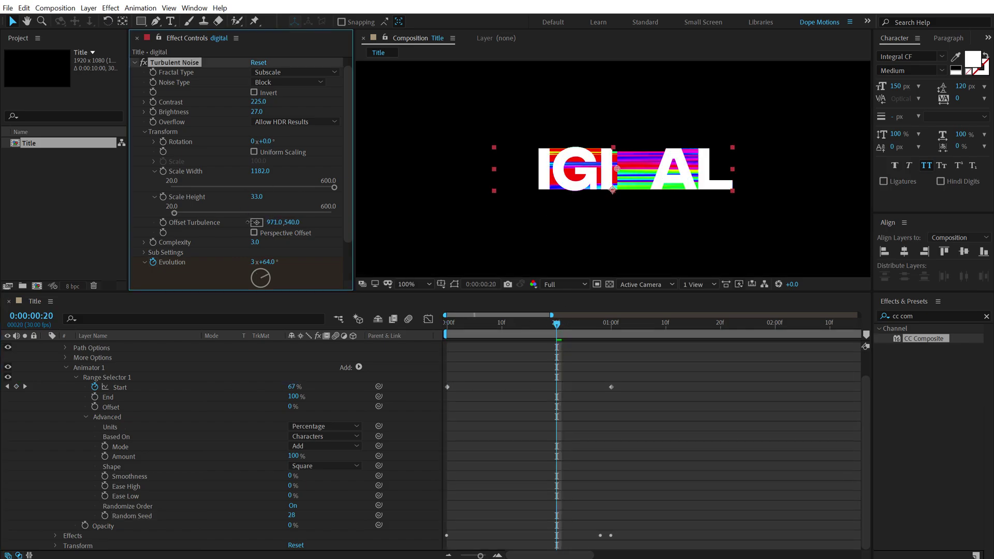
{"action": "left_click", "coordinate": [475, 362]}
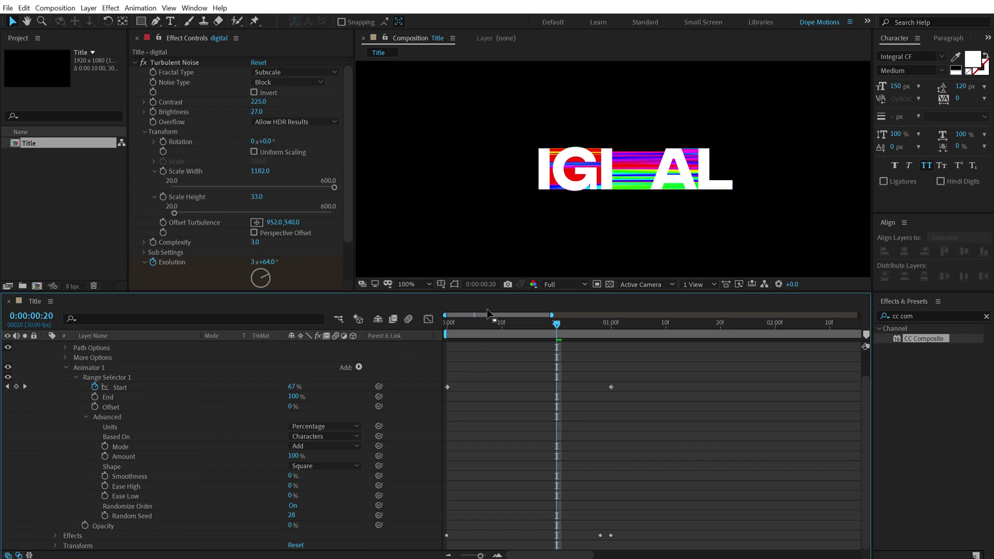
{"action": "left_click_drag", "start_coordinate": [462, 325], "coordinate": [385, 334]}
{"action": "key", "text": "space"}
{"action": "left_click", "coordinate": [463, 322]}
{"action": "left_click_drag", "start_coordinate": [464, 323], "coordinate": [584, 325]}
Apply the Glow effect to the DIGITAL layer from an Effects & Presets search for 'glow'
{"action": "key", "text": "ctrl+a"}
{"action": "scroll", "coordinate": [57, 388], "scroll_direction": "up", "scroll_amount": 2}
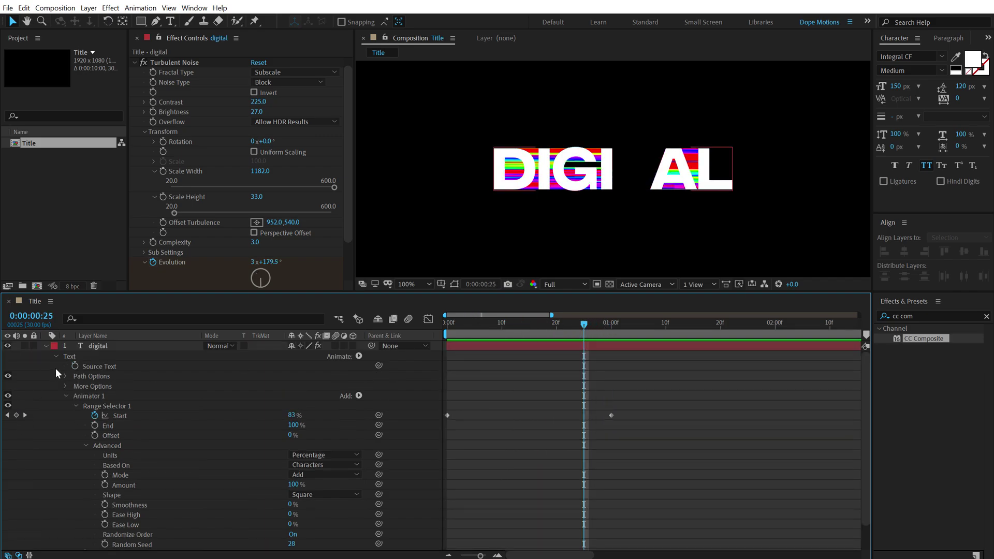
{"action": "left_click", "coordinate": [46, 346]}
{"action": "left_click", "coordinate": [94, 347]}
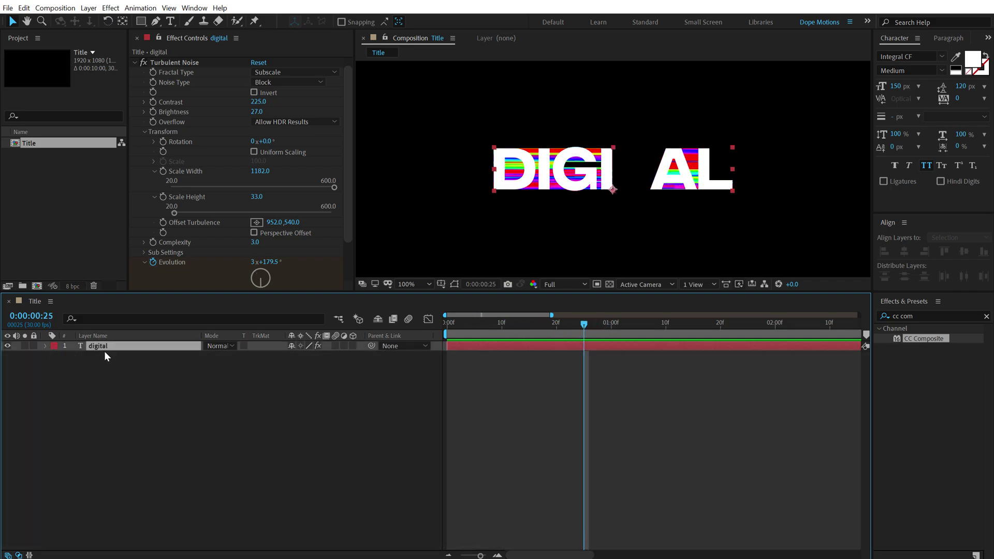
{"action": "left_click", "coordinate": [134, 63]}
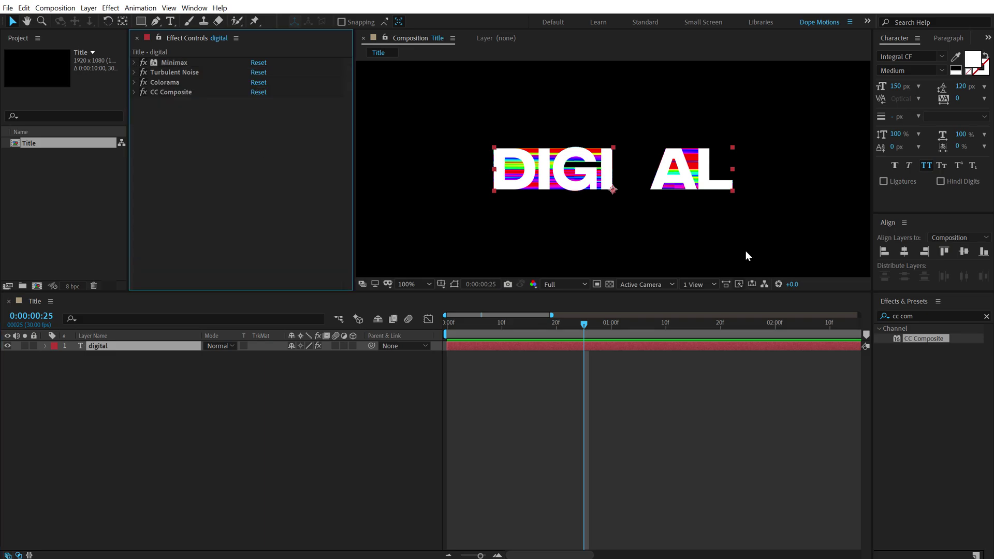
{"action": "left_click", "coordinate": [924, 316]}
{"action": "type", "text": "glow"}
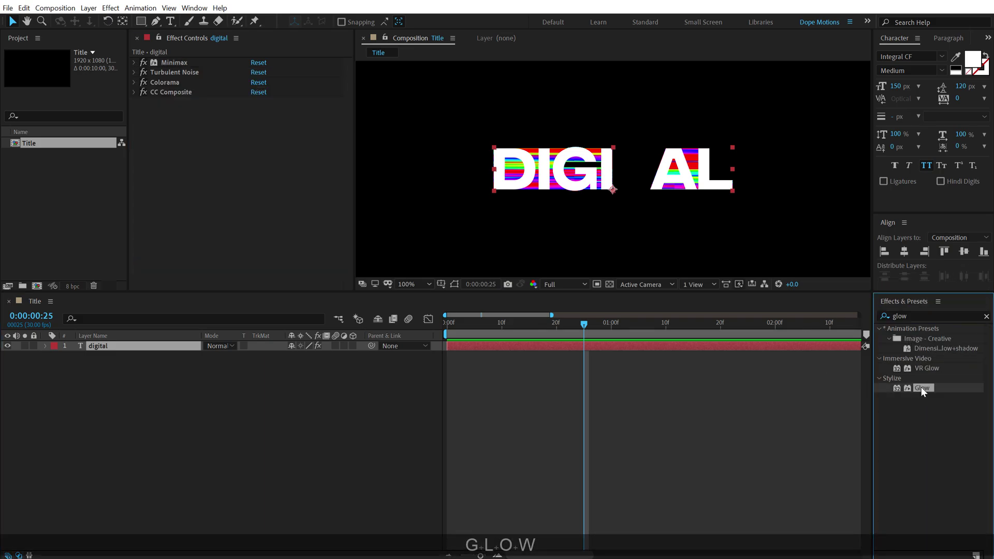
{"action": "double_click", "coordinate": [922, 388]}
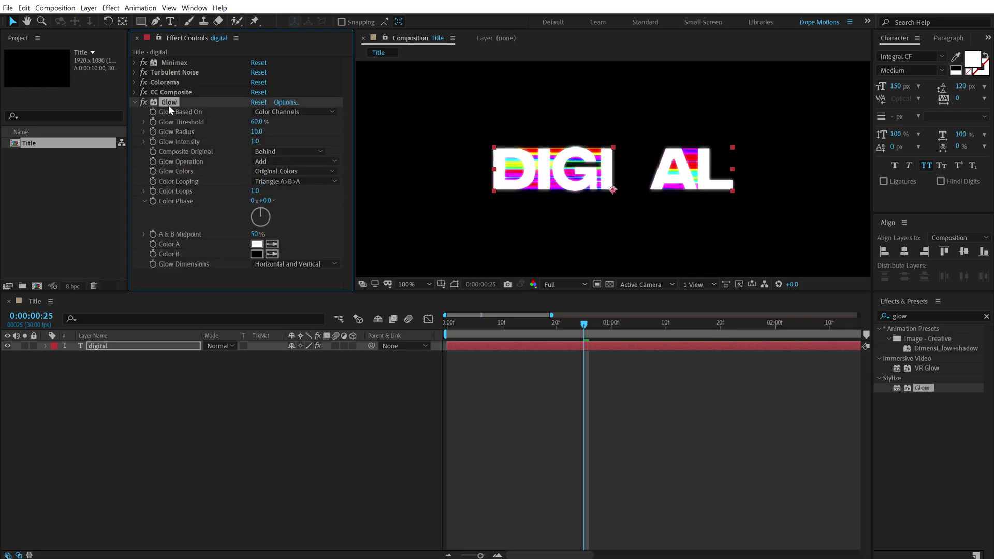
Place Glow above CC Composite with 98.4% threshold and radius 75, in 16-bit colour
{"action": "left_click_drag", "start_coordinate": [166, 101], "coordinate": [168, 90]}
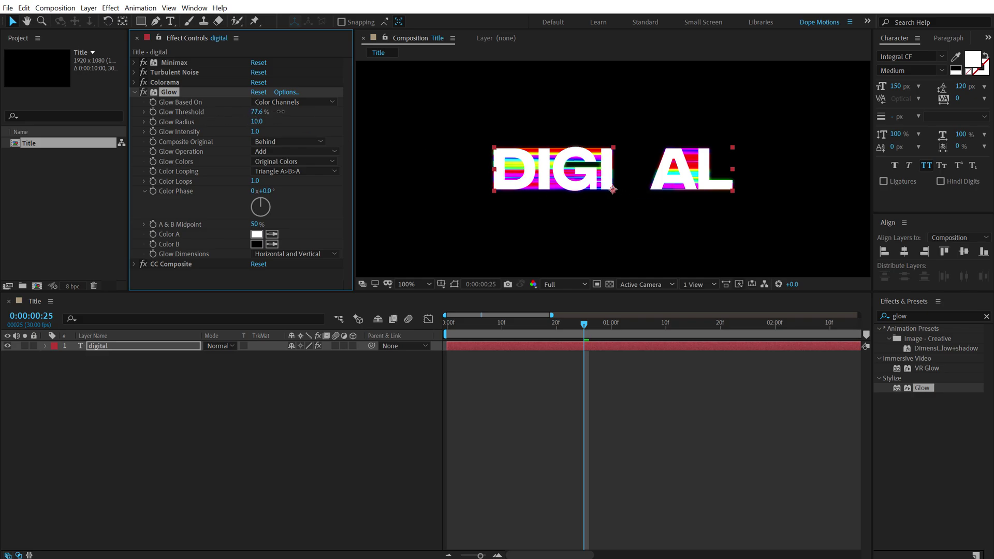
{"action": "left_click_drag", "start_coordinate": [258, 123], "coordinate": [276, 117]}
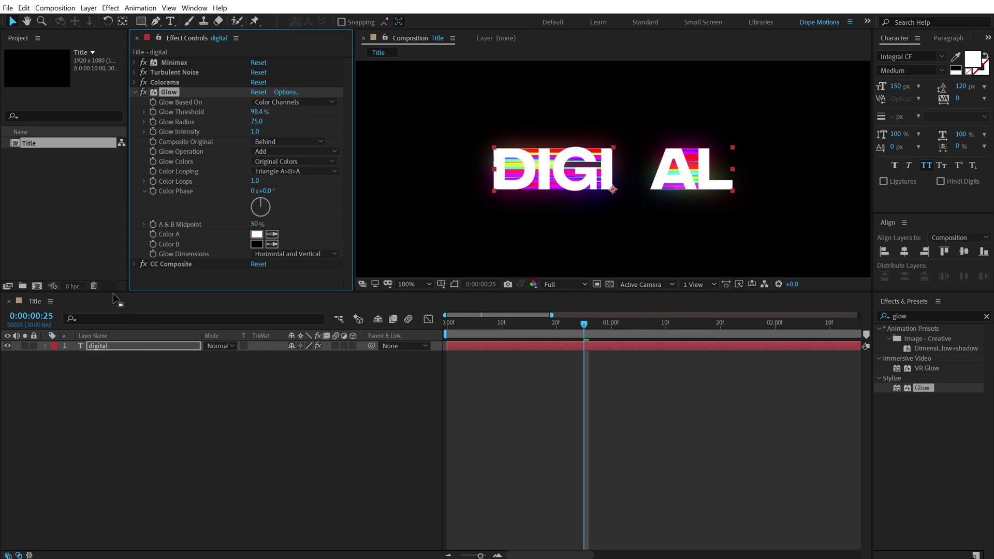
{"action": "left_click", "coordinate": [72, 286], "text": "alt"}
{"action": "left_click", "coordinate": [302, 457]}
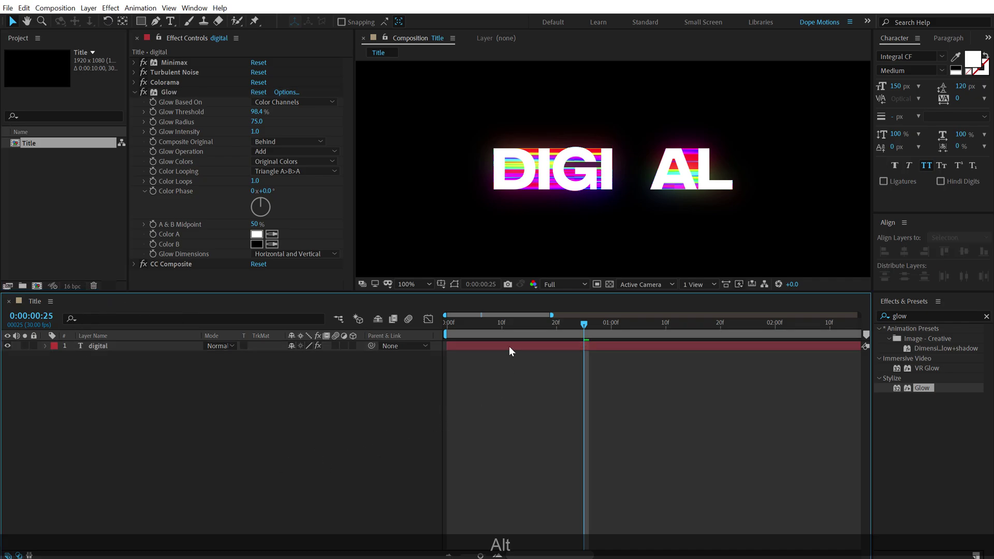
{"action": "left_click_drag", "start_coordinate": [458, 324], "coordinate": [603, 336]}
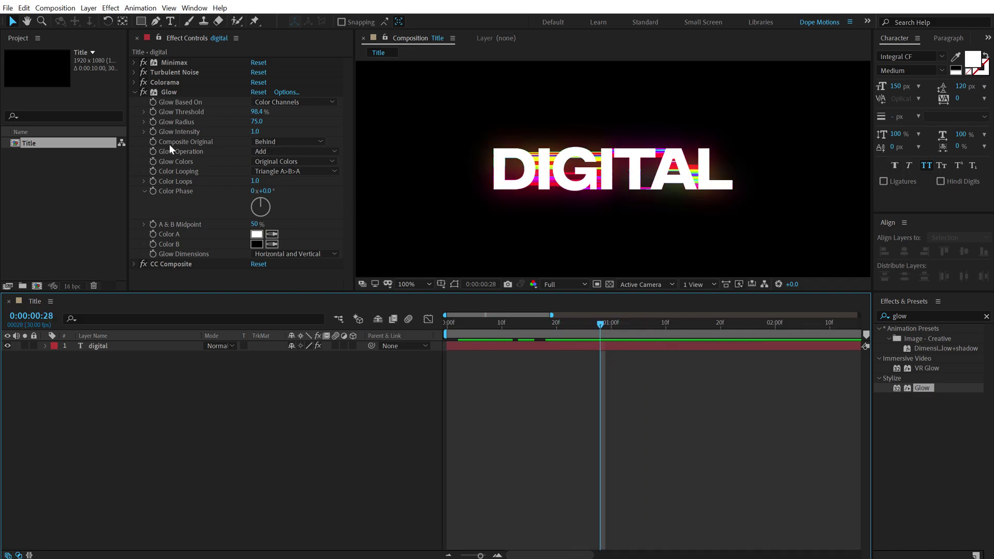
Keyframe Glow Intensity from 1.0 at the start down to 0 at one second, then preview
{"action": "left_click", "coordinate": [153, 133]}
{"action": "left_click_drag", "start_coordinate": [605, 322], "coordinate": [611, 324]}
{"action": "left_click_drag", "start_coordinate": [255, 132], "coordinate": [227, 132]}
{"action": "left_click_drag", "start_coordinate": [611, 323], "coordinate": [545, 323]}
{"action": "key", "text": "Home"}
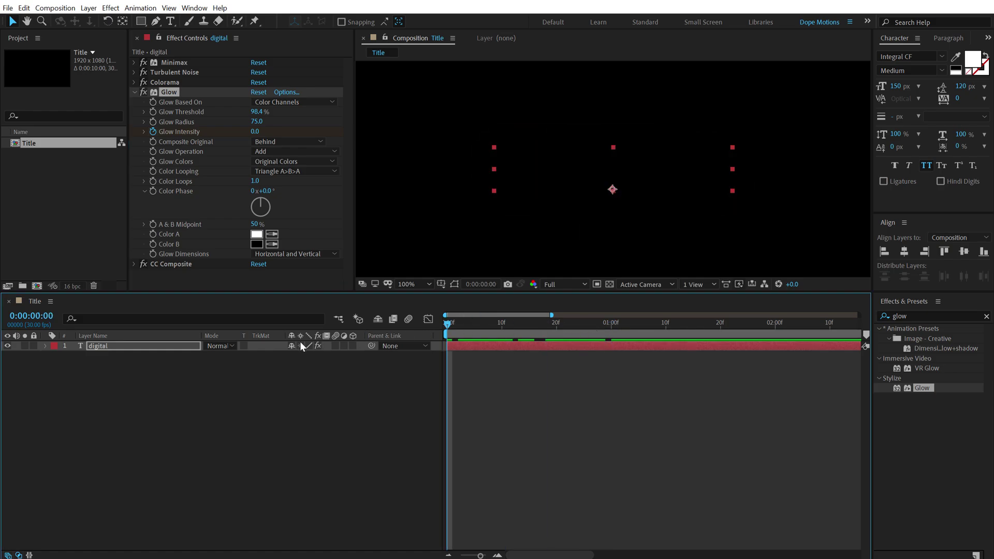
{"action": "key", "text": "space"}
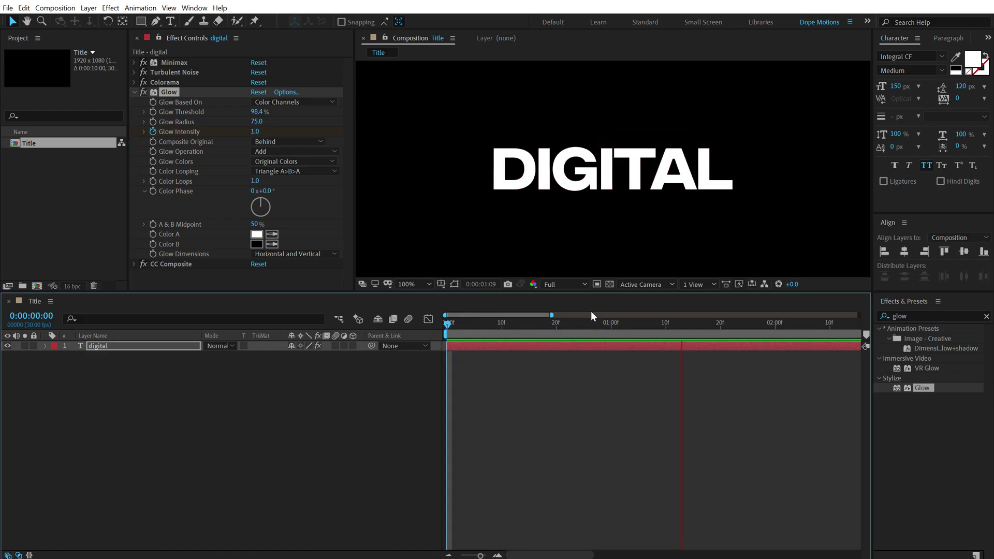
{"action": "key", "text": "space"}
{"action": "left_click_drag", "start_coordinate": [507, 331], "coordinate": [713, 318]}
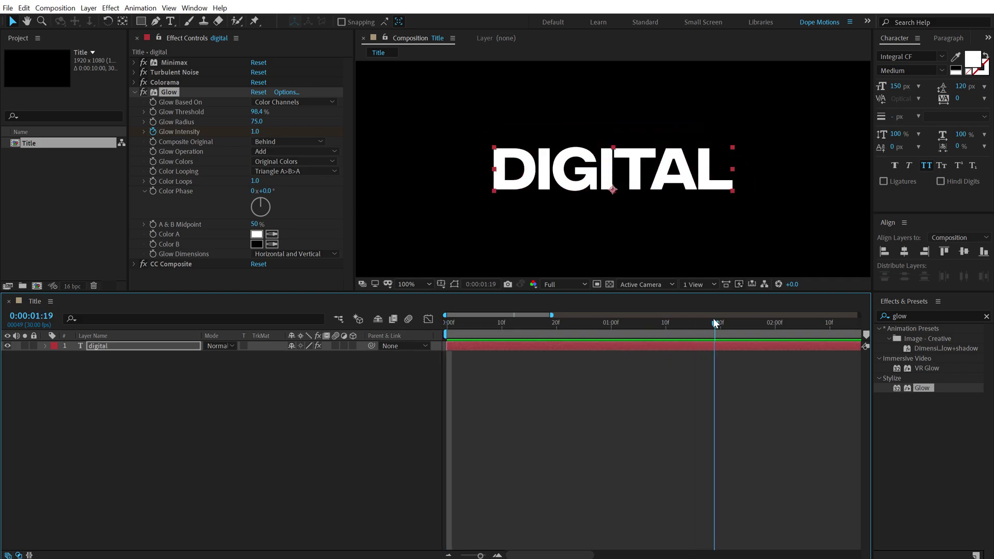
{"action": "left_click", "coordinate": [272, 413]}
{"action": "key", "text": "comma"}
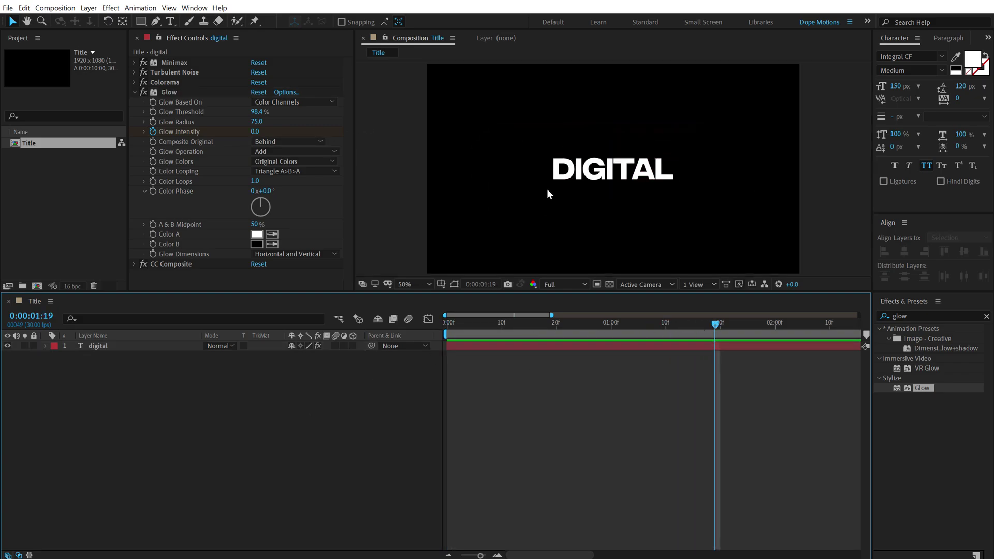
{"action": "left_click", "coordinate": [100, 348]}
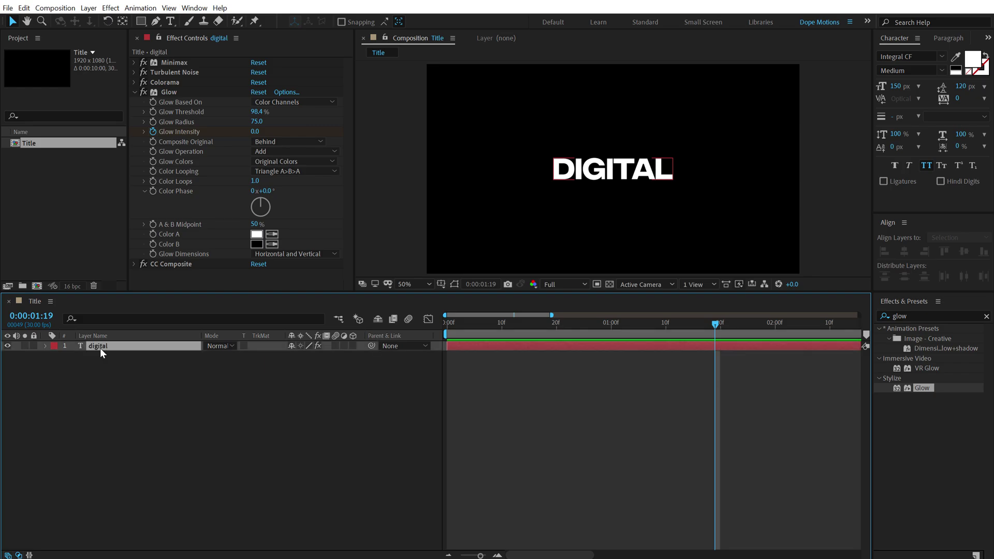
{"action": "double_click", "coordinate": [101, 348]}
{"action": "key", "text": "Return"}
{"action": "type", "text": "g"}
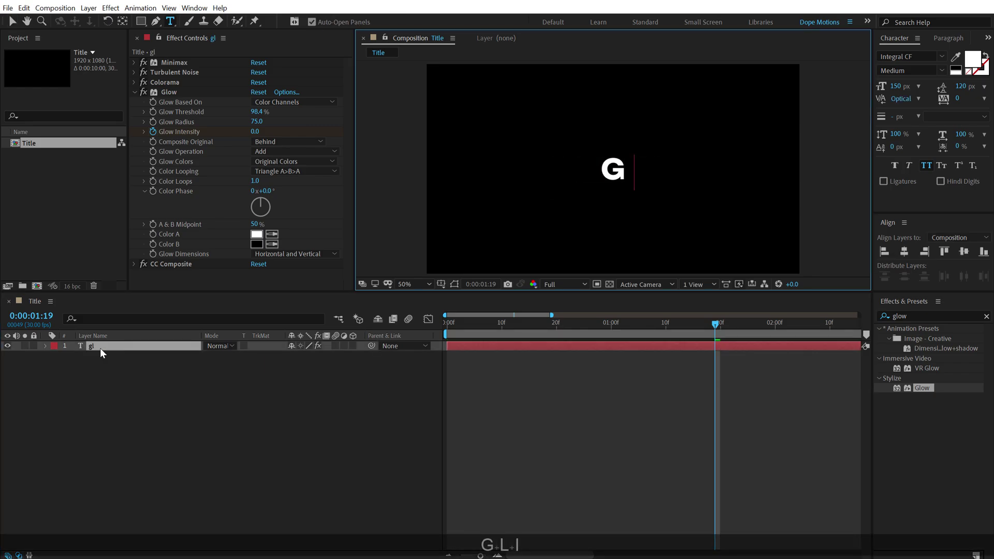
{"action": "type", "text": "litch"}
{"action": "left_click", "coordinate": [76, 443]}
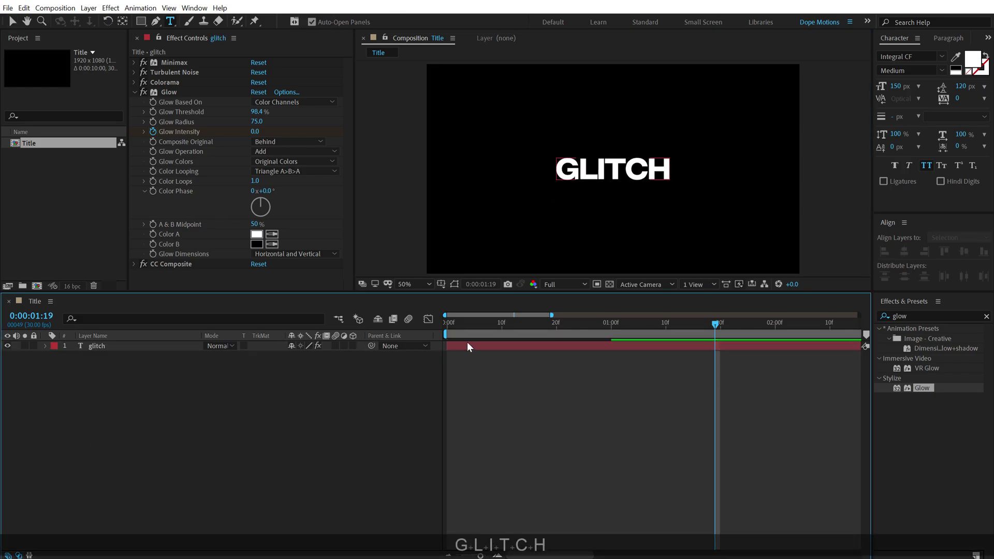
{"action": "left_click_drag", "start_coordinate": [461, 324], "coordinate": [402, 327]}
{"action": "key", "text": "space"}
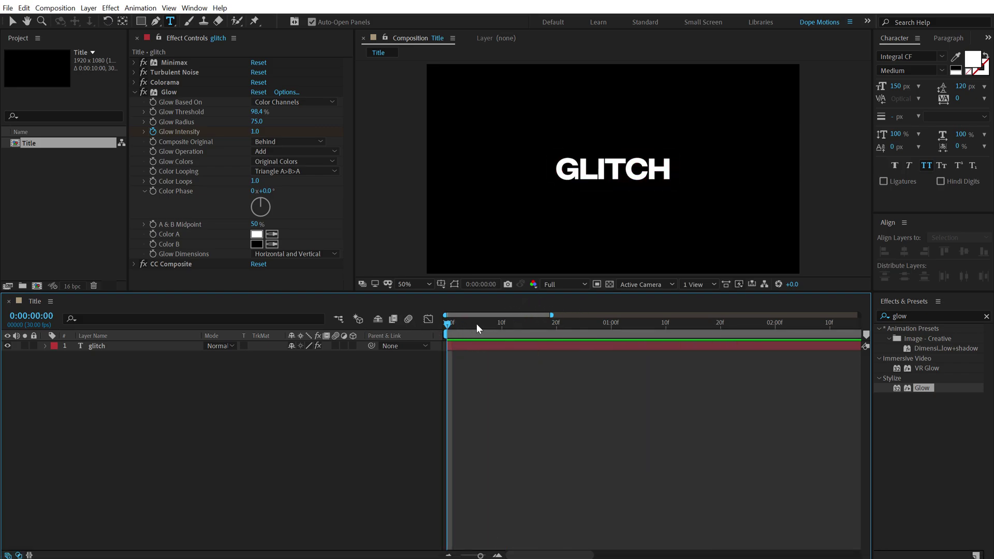
{"action": "left_click_drag", "start_coordinate": [476, 324], "coordinate": [642, 321]}
{"action": "key", "text": "ctrl+z"}
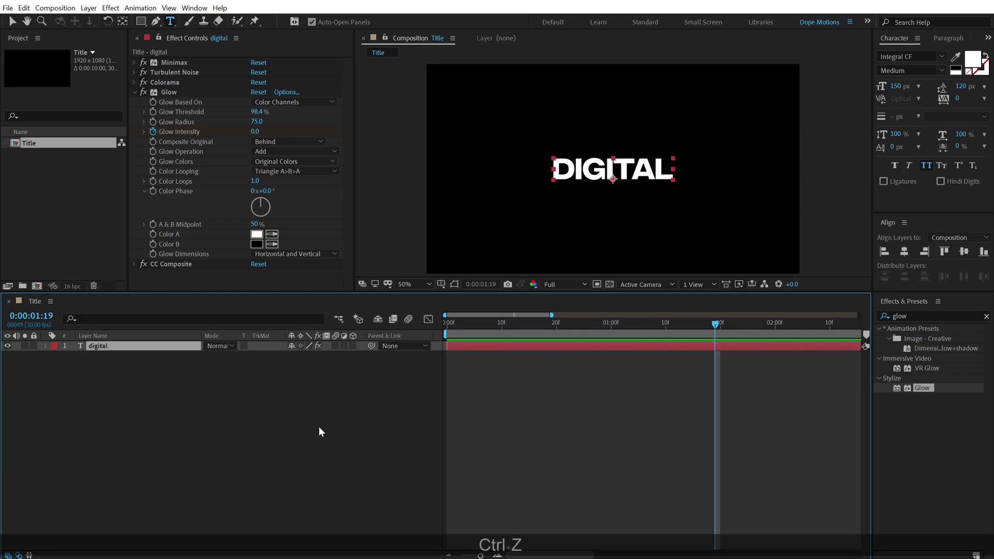
{"action": "left_click", "coordinate": [89, 387]}
Duplicate the DIGITAL layer and move the copy straight down beneath it
{"action": "left_click", "coordinate": [109, 344]}
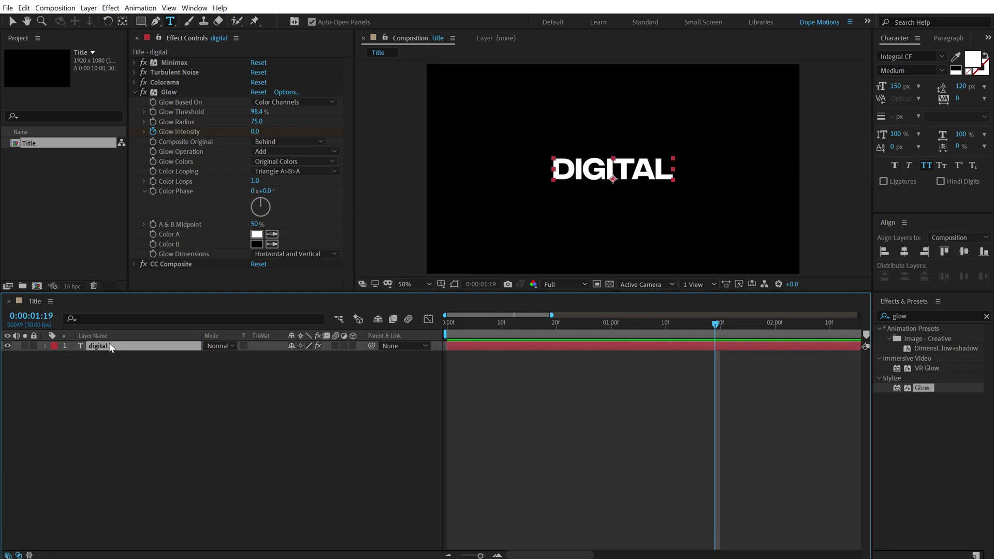
{"action": "key", "text": "ctrl+d"}
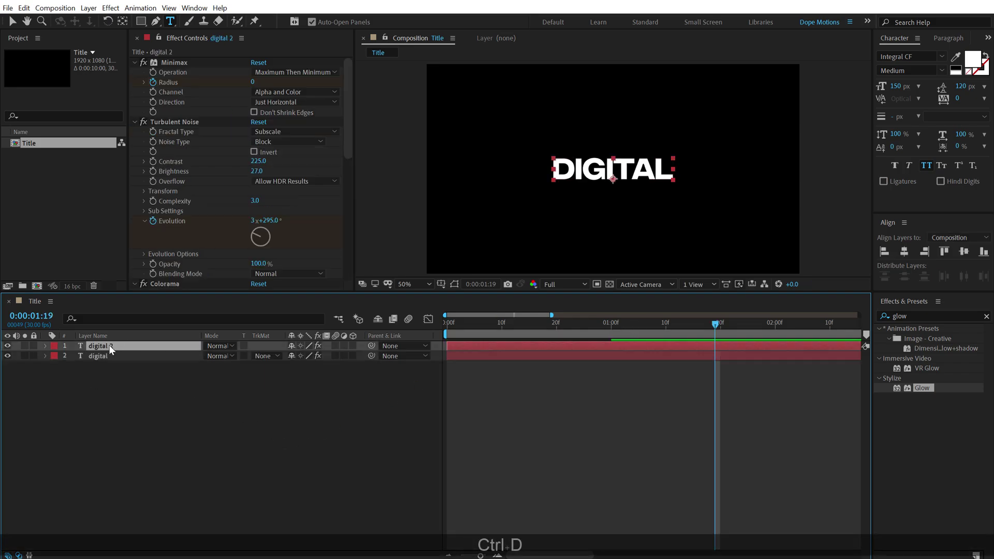
{"action": "key", "text": "v"}
{"action": "left_click_drag", "start_coordinate": [614, 177], "coordinate": [614, 205]}
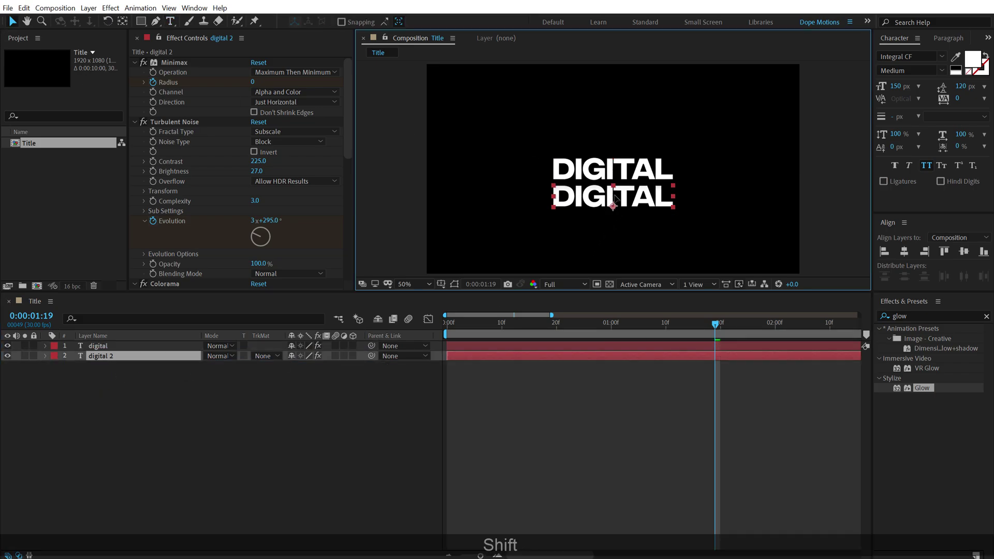
{"action": "key", "text": "Return"}
Set the copy to 75 px with wide letter spacing and nudge it up under DIGITAL
{"action": "left_click", "coordinate": [896, 86]}
{"action": "type", "text": "75"}
{"action": "key", "text": "Return"}
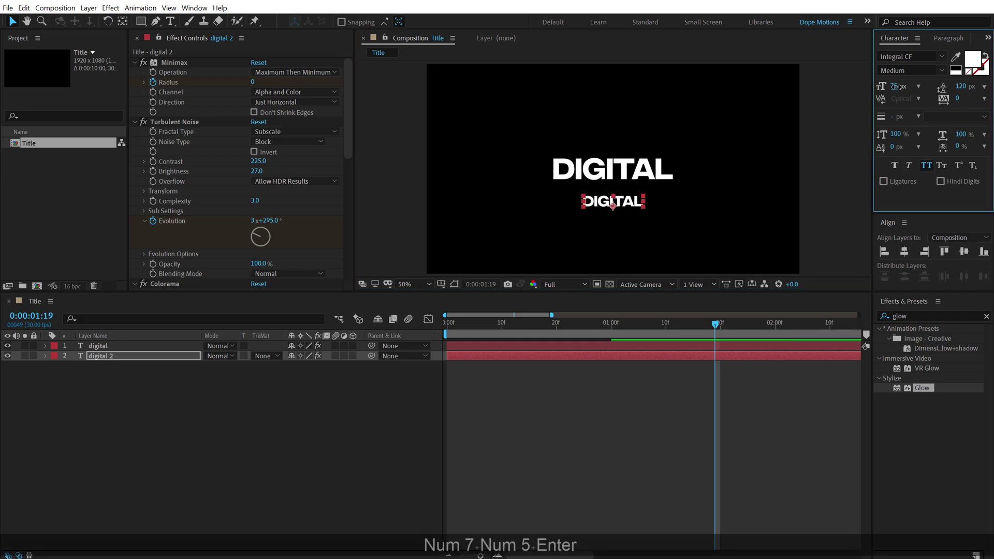
{"action": "left_click_drag", "start_coordinate": [958, 100], "coordinate": [986, 86]}
{"action": "left_click", "coordinate": [622, 451]}
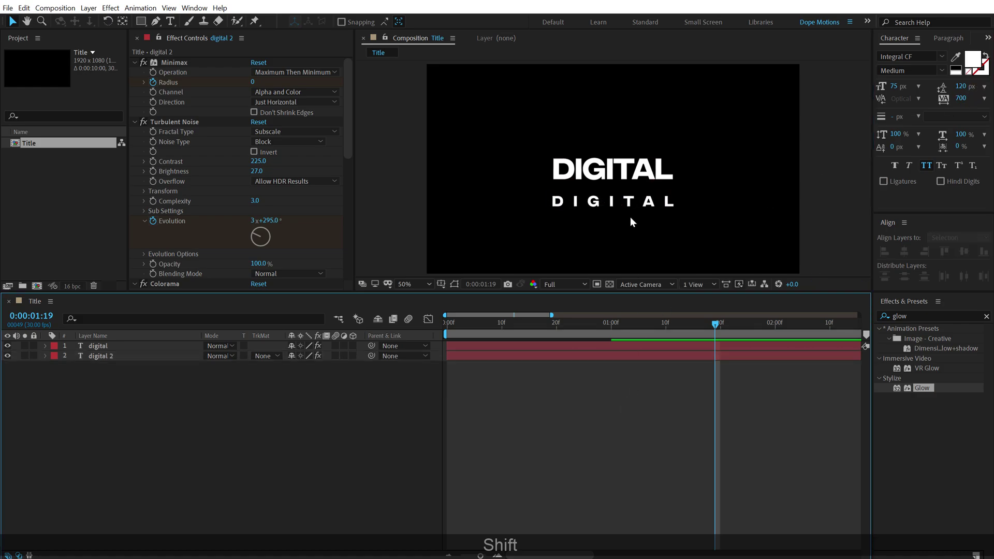
{"action": "scroll", "coordinate": [622, 226], "scroll_direction": "up", "scroll_amount": 2}
{"action": "left_click_drag", "start_coordinate": [618, 240], "coordinate": [617, 213]}
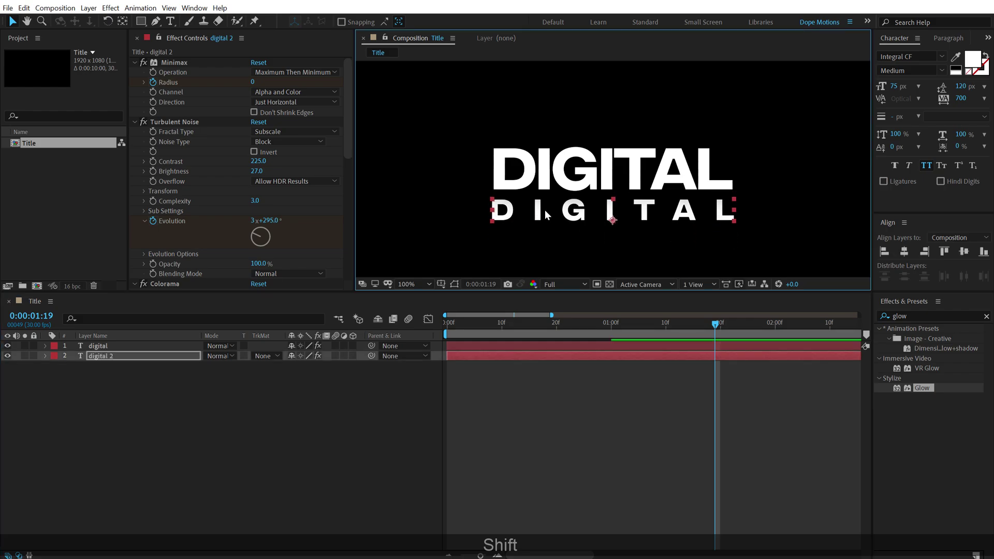
Retype the copy as GLITCHES and tighten its letter spacing
{"action": "key", "text": "ctrl+t"}
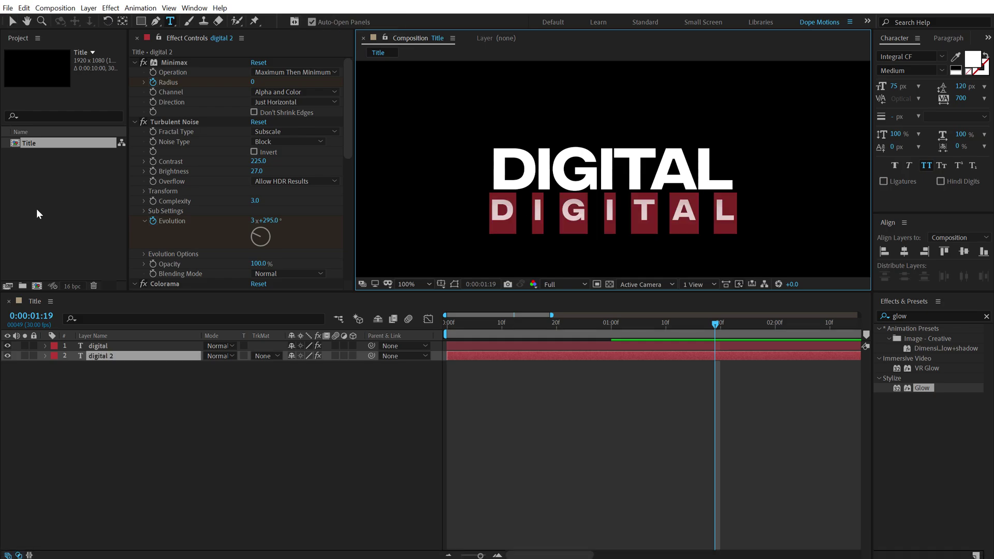
{"action": "type", "text": "glitches"}
{"action": "key", "text": "Escape"}
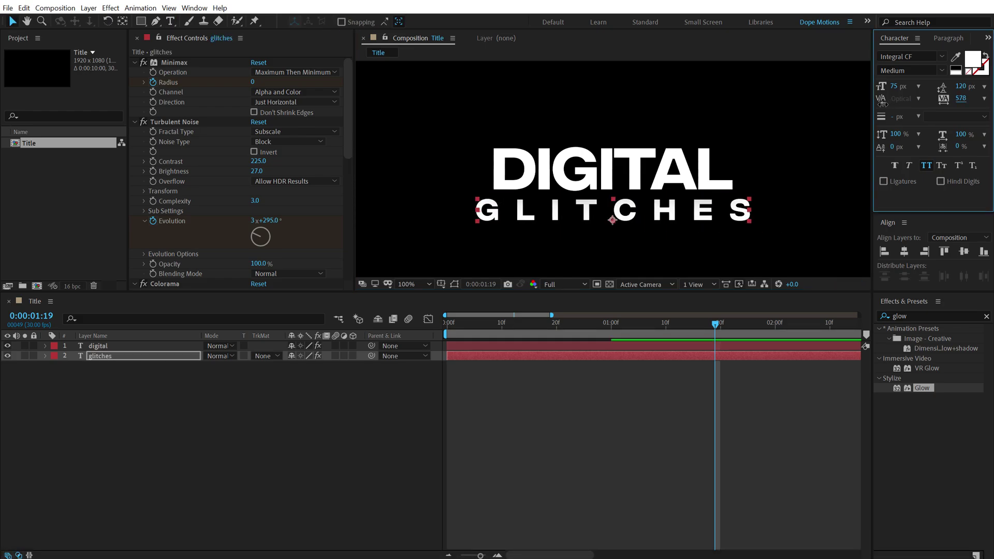
{"action": "mouse_move", "coordinate": [880, 102]}
{"action": "left_mouse_down"}
{"action": "mouse_move", "coordinate": [829, 114]}
{"action": "mouse_move", "coordinate": [740, 205]}
{"action": "left_mouse_up"}
Start the GLITCHES layer a few frames later and preview the staggered title animation
{"action": "left_click", "coordinate": [522, 419]}
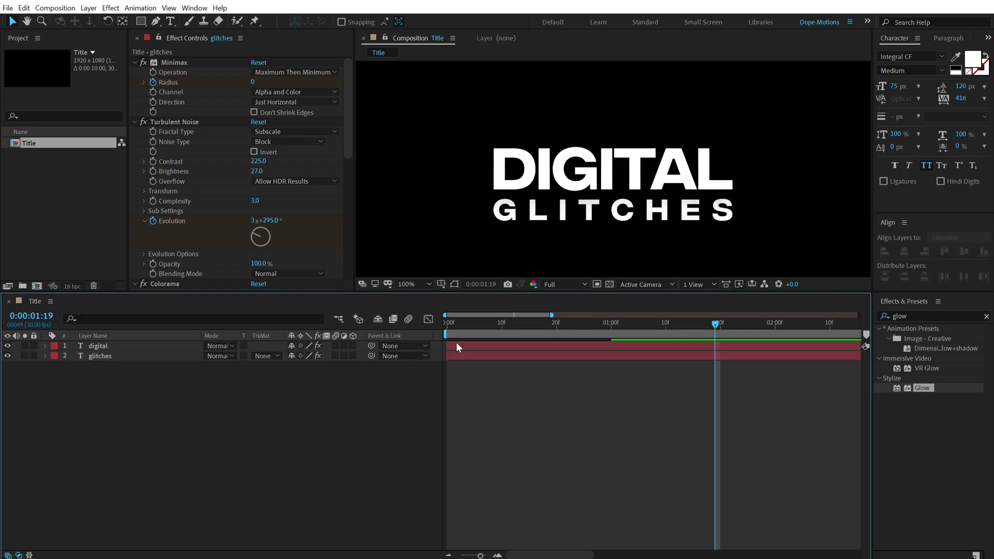
{"action": "left_click", "coordinate": [464, 325]}
{"action": "left_click_drag", "start_coordinate": [464, 329], "coordinate": [495, 358]}
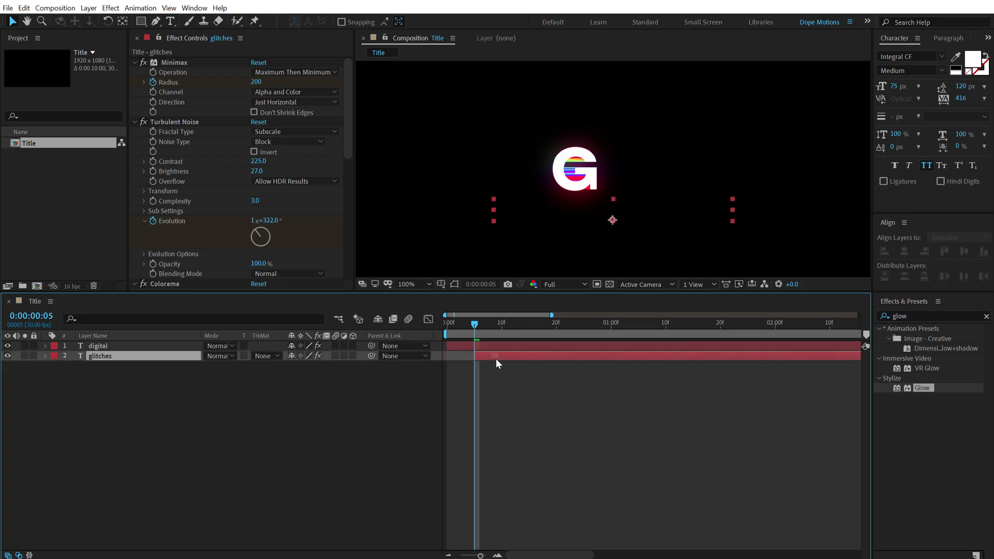
{"action": "left_click", "coordinate": [511, 398]}
{"action": "key", "text": "comma"}
{"action": "key", "text": "space"}
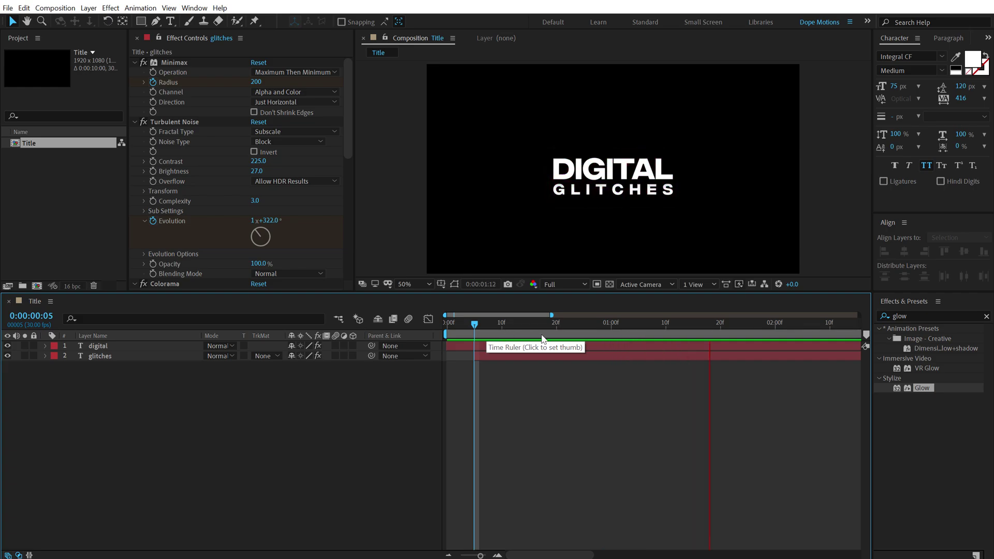
{"action": "left_click", "coordinate": [501, 326]}
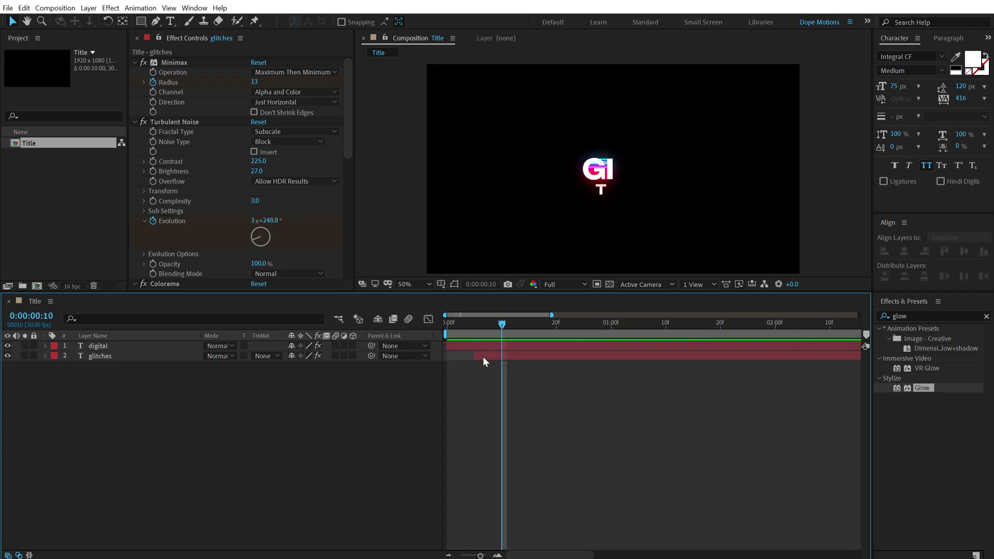
{"action": "left_click", "coordinate": [509, 357]}
{"action": "key", "text": "minus"}
{"action": "key", "text": "space"}
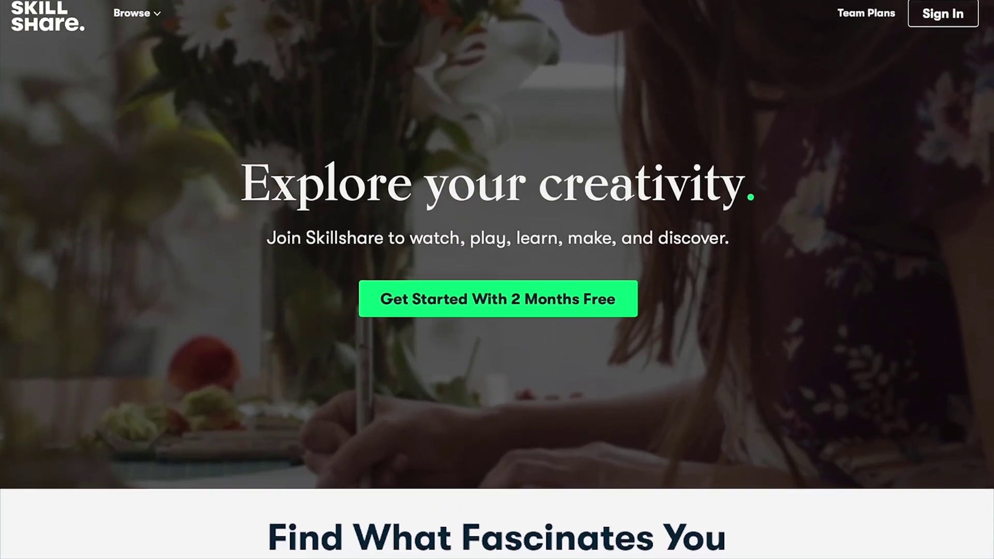
{"action": "scroll", "coordinate": [497, 280], "scroll_direction": "down", "scroll_amount": 6}
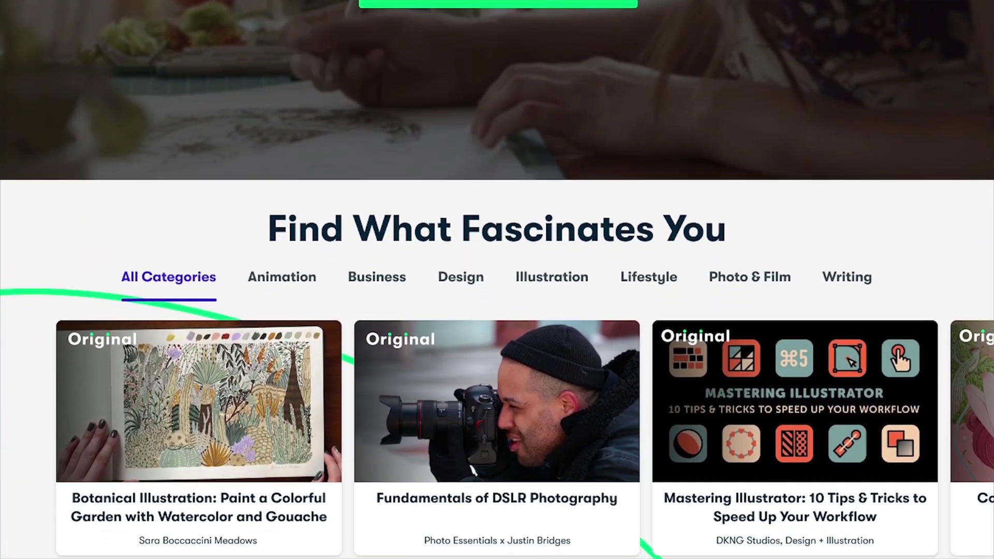
{"action": "scroll", "coordinate": [497, 280], "scroll_direction": "down", "scroll_amount": 3}
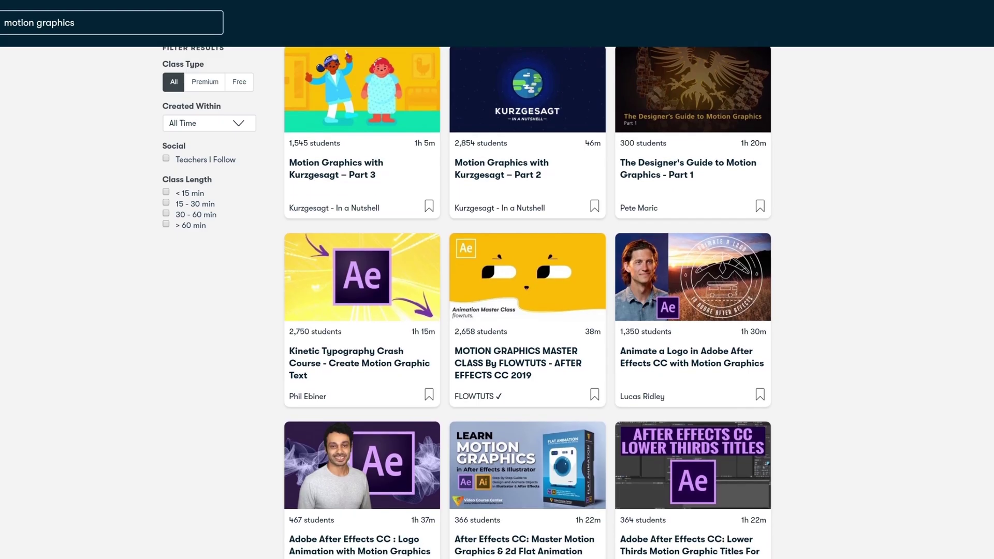
{"action": "scroll", "coordinate": [528, 303], "scroll_direction": "down", "scroll_amount": 5}
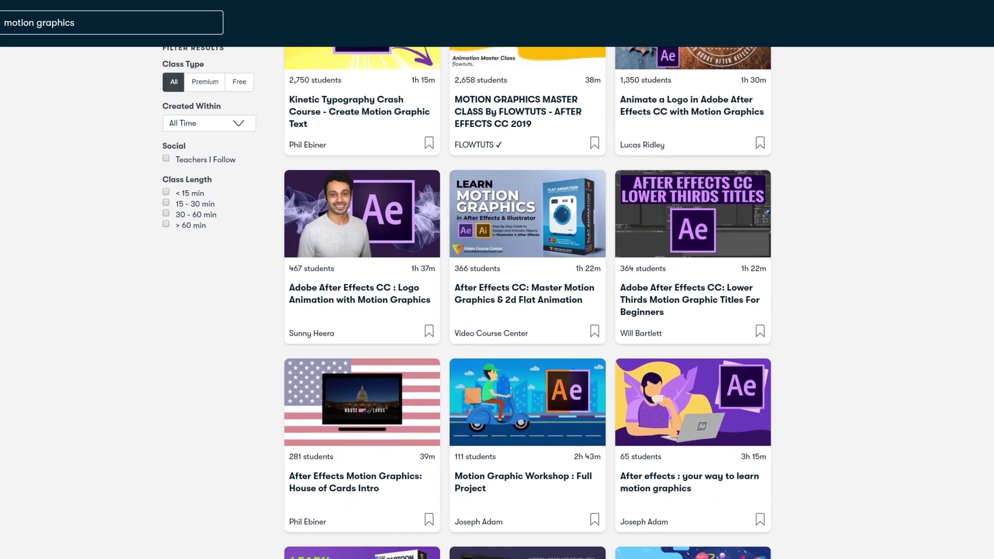
{"action": "scroll", "coordinate": [528, 303], "scroll_direction": "down", "scroll_amount": 7}
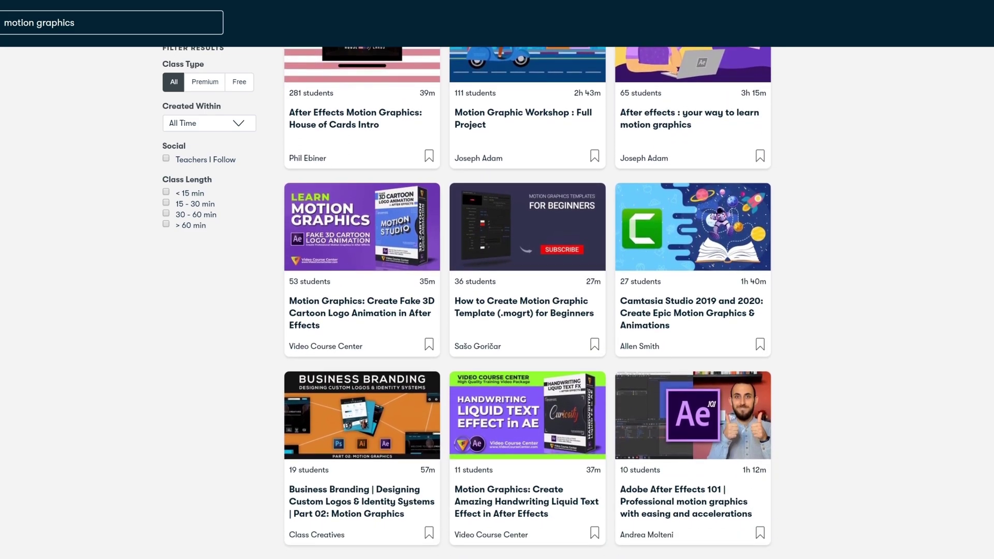
{"action": "scroll", "coordinate": [527, 303], "scroll_direction": "down", "scroll_amount": 7}
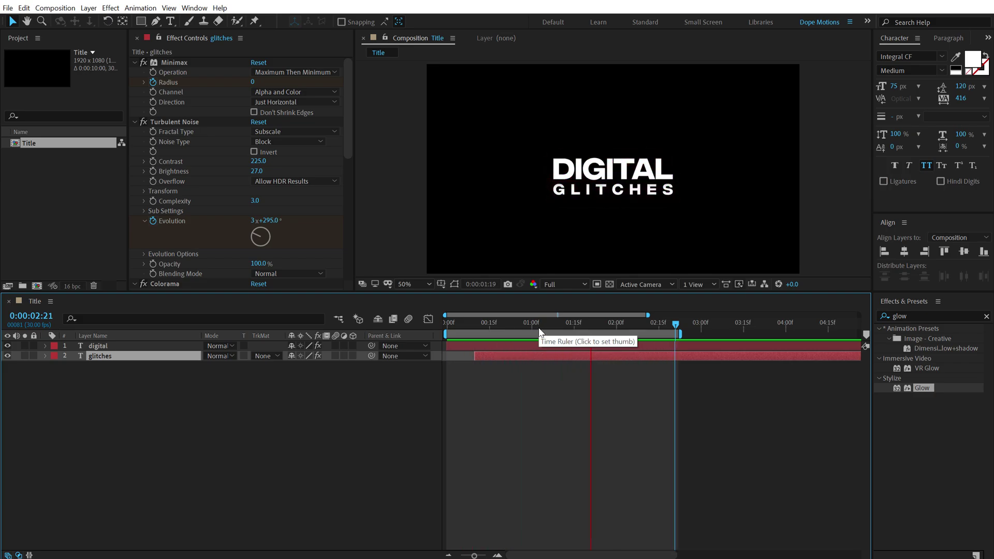
Add a new adjustment layer to the Title composition
{"action": "left_click", "coordinate": [540, 331]}
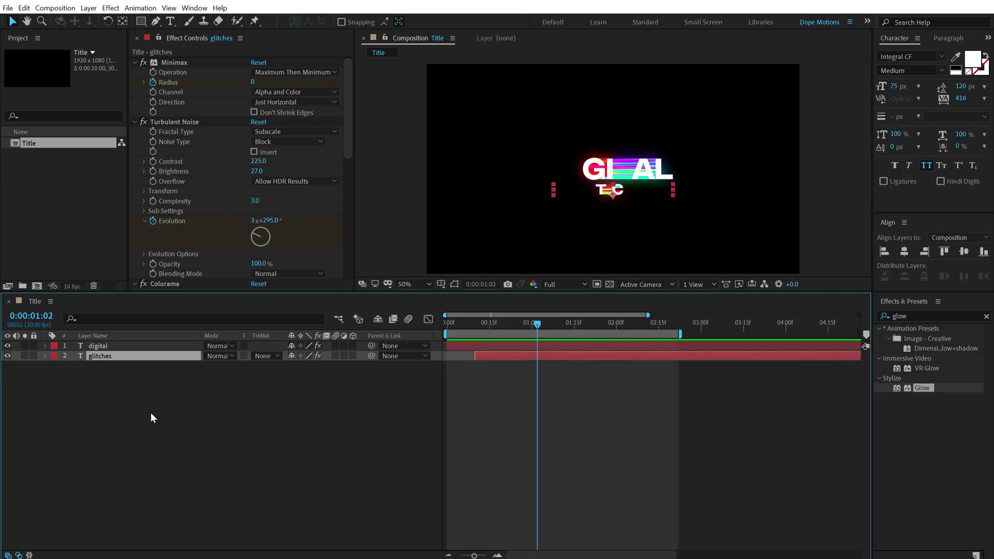
{"action": "left_click", "coordinate": [145, 450]}
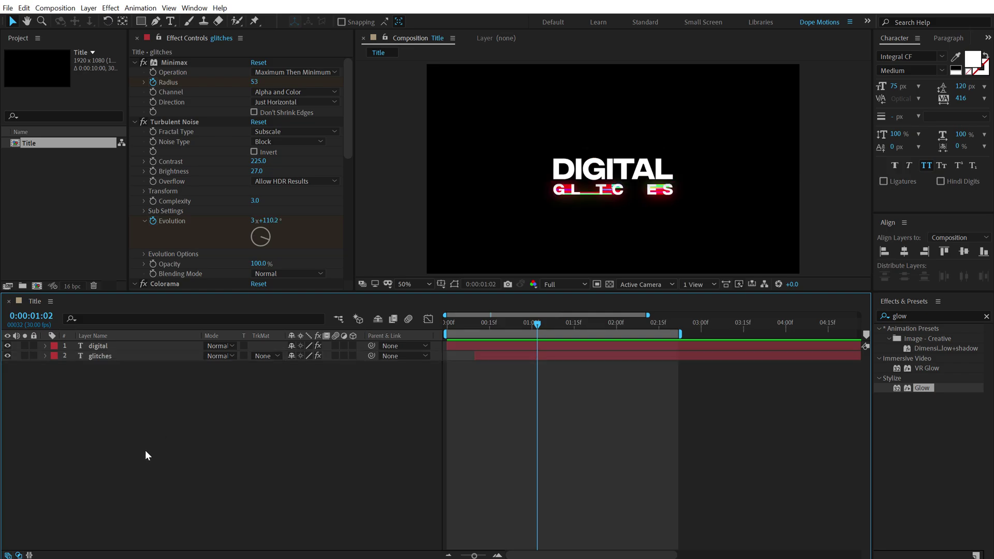
{"action": "right_click", "coordinate": [127, 425]}
{"action": "mouse_move", "coordinate": [193, 437]}
{"action": "left_click", "coordinate": [301, 506]}
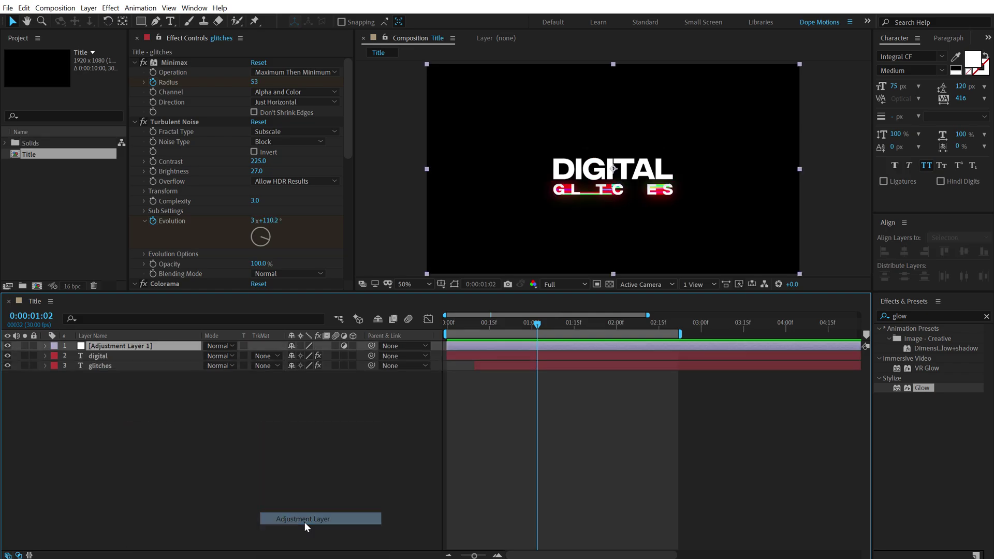
Apply Add Grain to the adjustment layer with Viewing Mode set to Final Output
{"action": "left_click", "coordinate": [924, 317]}
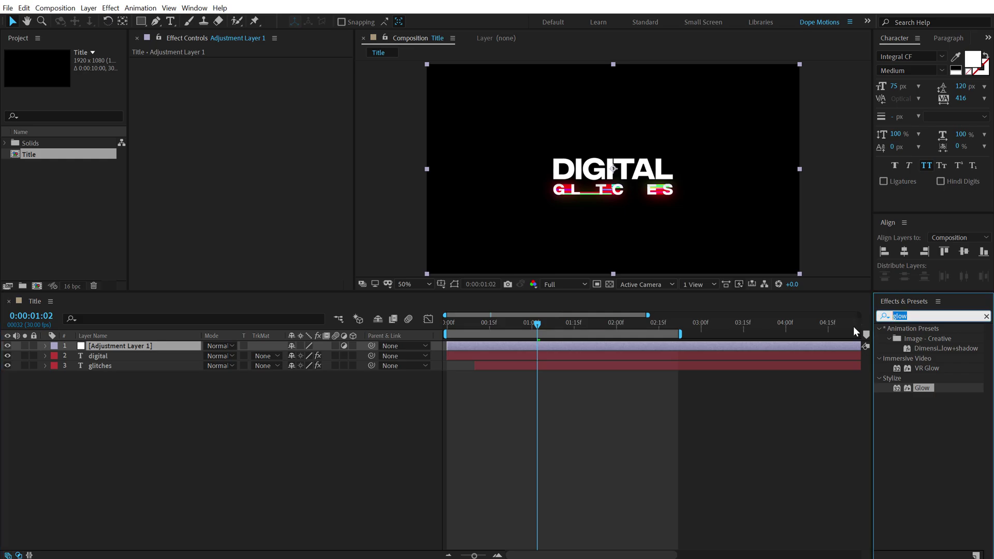
{"action": "type", "text": "add"}
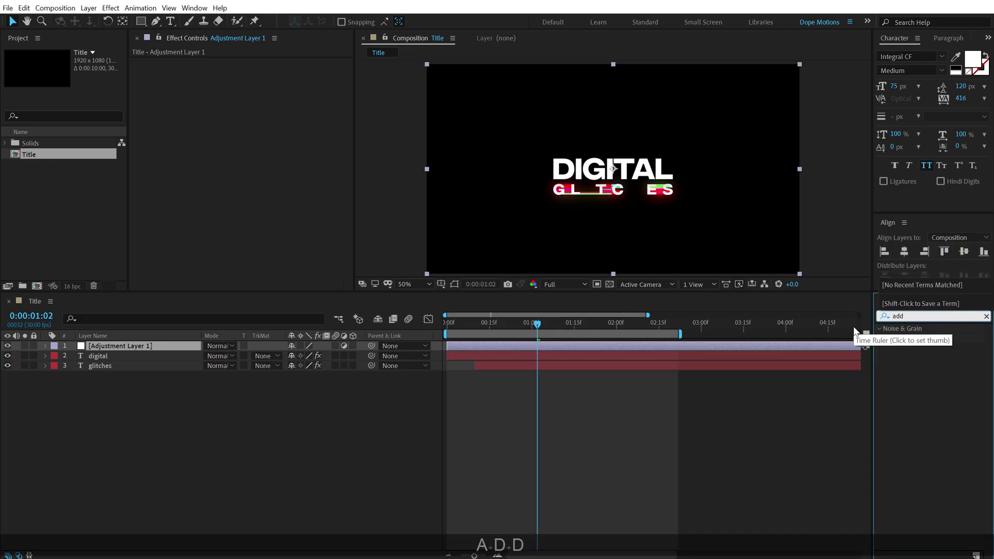
{"action": "left_click", "coordinate": [918, 339]}
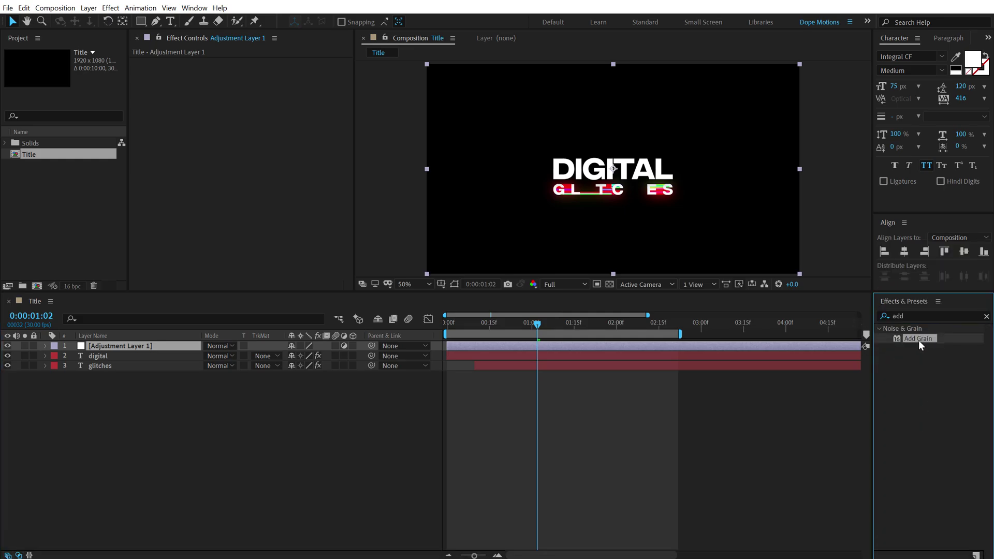
{"action": "left_click_drag", "start_coordinate": [921, 346], "coordinate": [256, 87]}
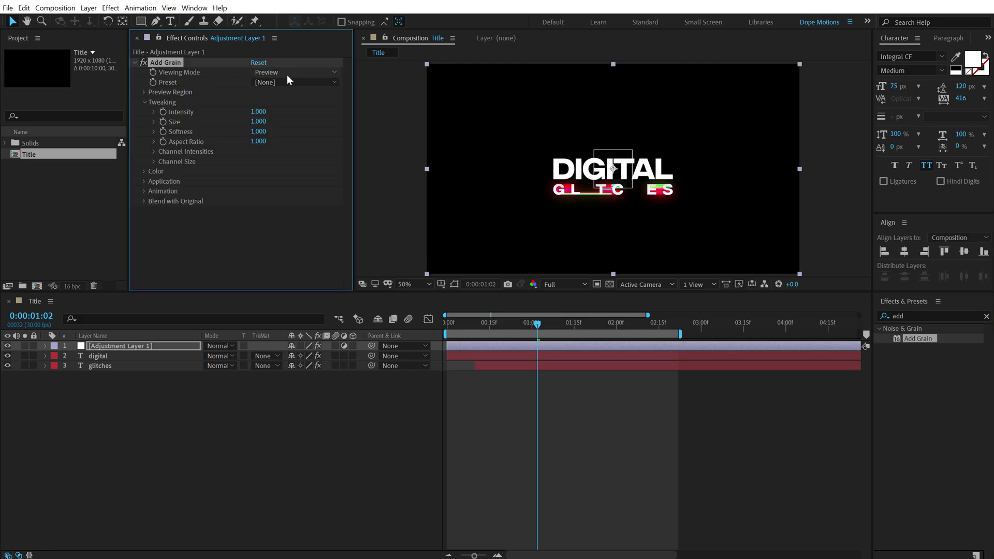
{"action": "left_click", "coordinate": [288, 75]}
{"action": "left_click", "coordinate": [281, 105]}
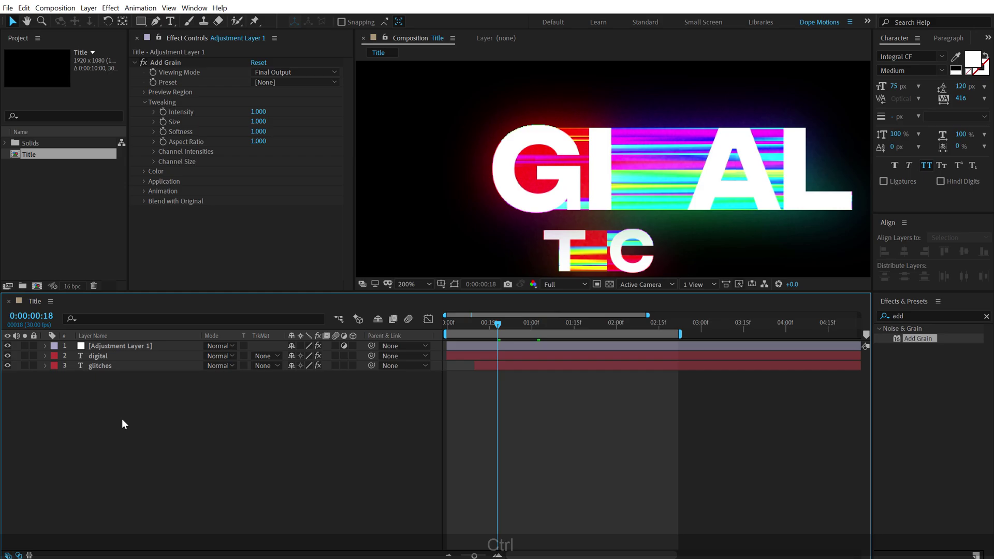
Create a black solid named BG and send it to the bottom of the stack
{"action": "key", "text": "ctrl+y"}
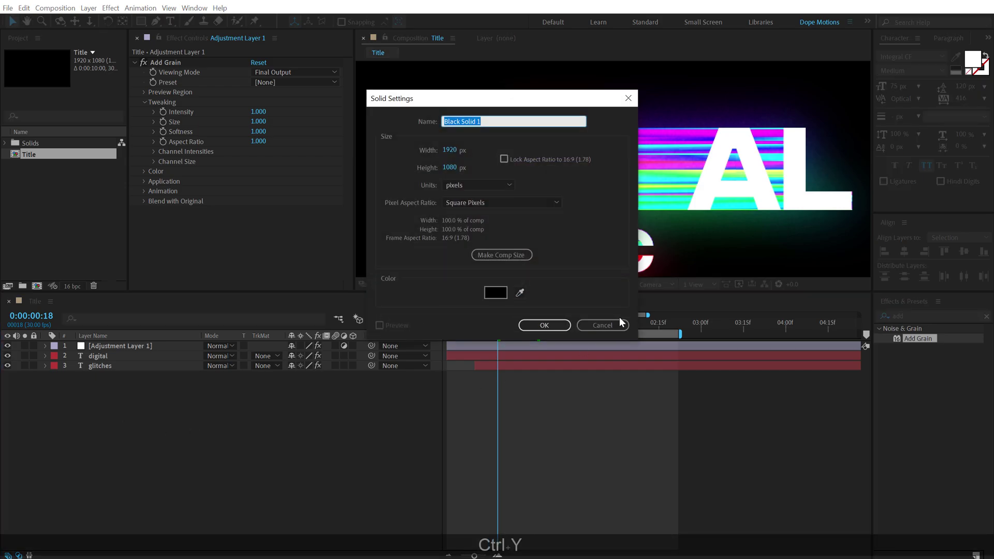
{"action": "type", "text": "BG"}
{"action": "left_click", "coordinate": [495, 293]}
{"action": "left_click", "coordinate": [312, 260]}
{"action": "left_click", "coordinate": [541, 325]}
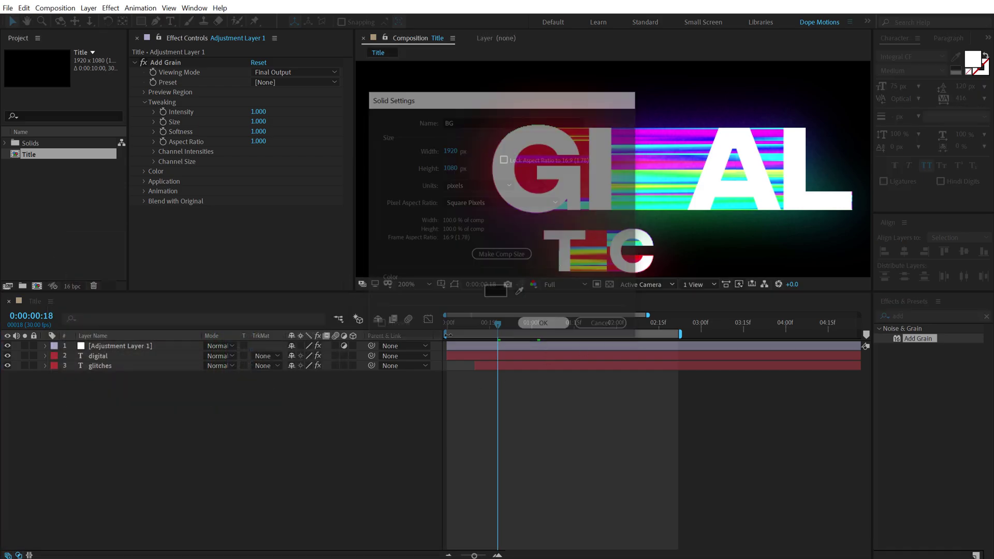
{"action": "key", "text": "ctrl+shift+bracketleft"}
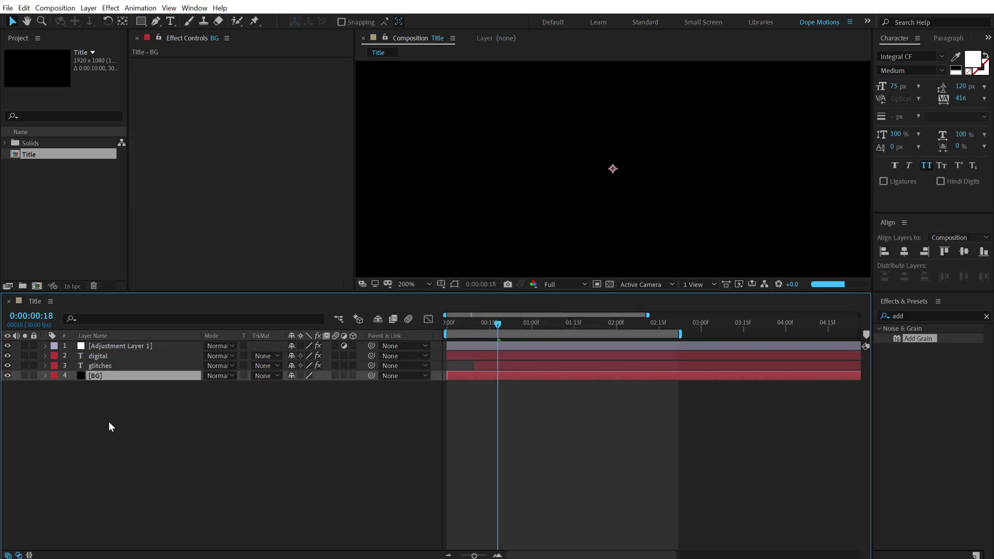
Set the Add Grain Intensity to 0.2 and Size to 0.2
{"action": "left_click", "coordinate": [107, 347]}
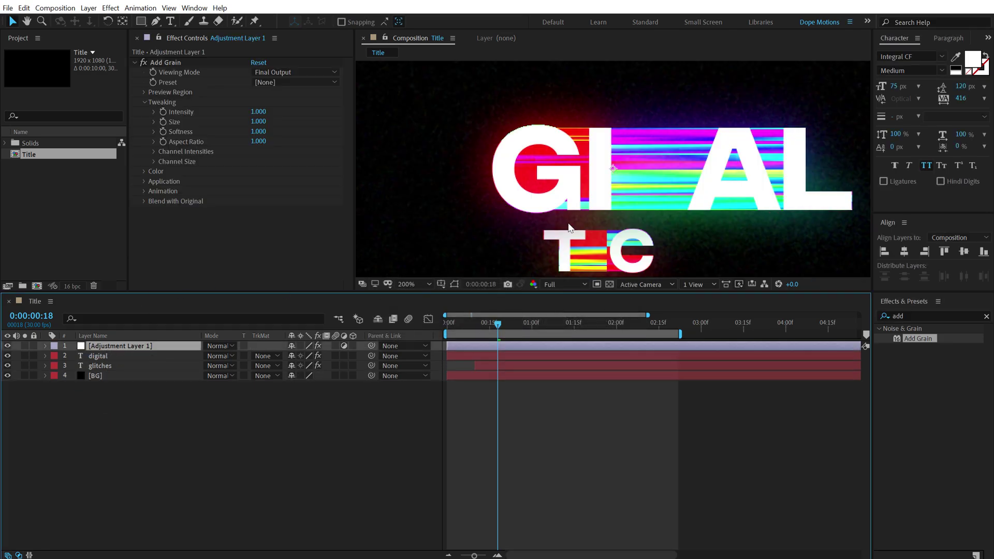
{"action": "scroll", "coordinate": [542, 202], "scroll_direction": "down", "scroll_amount": 4}
{"action": "key", "text": "period"}
{"action": "key", "text": "period"}
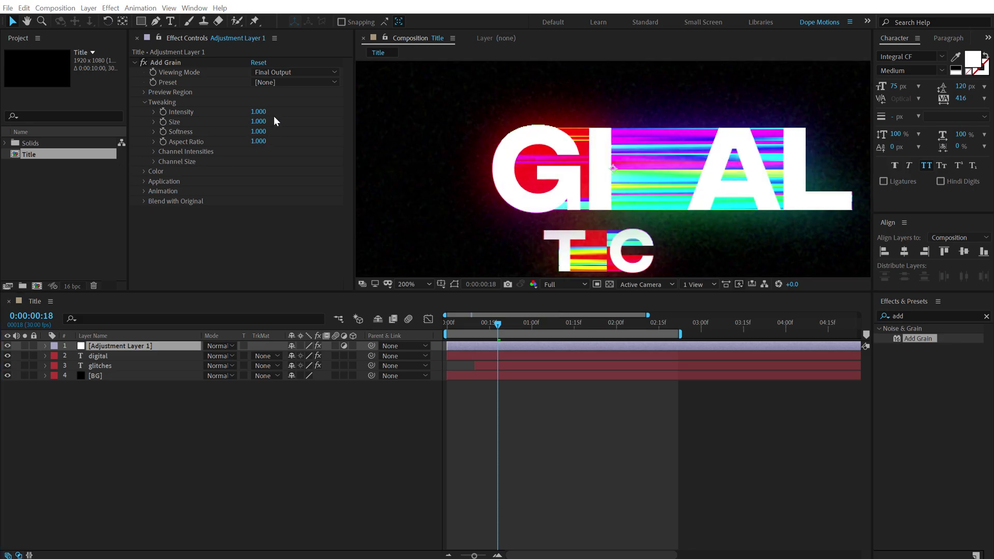
{"action": "left_click", "coordinate": [258, 112]}
{"action": "type", "text": ".2"}
{"action": "key", "text": "Return"}
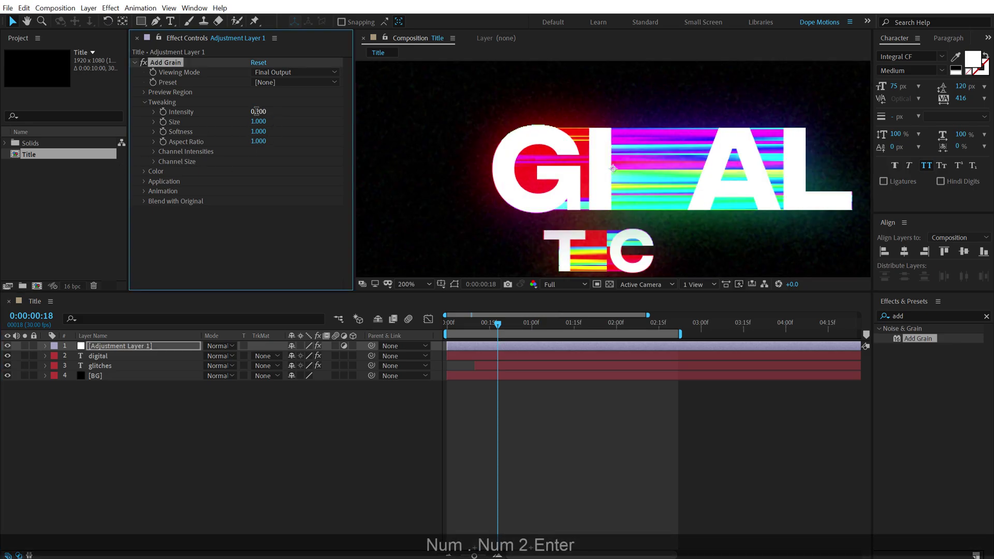
{"action": "left_click", "coordinate": [258, 122]}
{"action": "type", "text": ".2"}
{"action": "key", "text": "Return"}
Set the grain Softness and Aspect Ratio to 0.5, then check a clean title frame
{"action": "left_click", "coordinate": [258, 132]}
{"action": "type", "text": ".5"}
{"action": "key", "text": "Return"}
{"action": "left_click", "coordinate": [258, 142]}
{"action": "type", "text": ".5"}
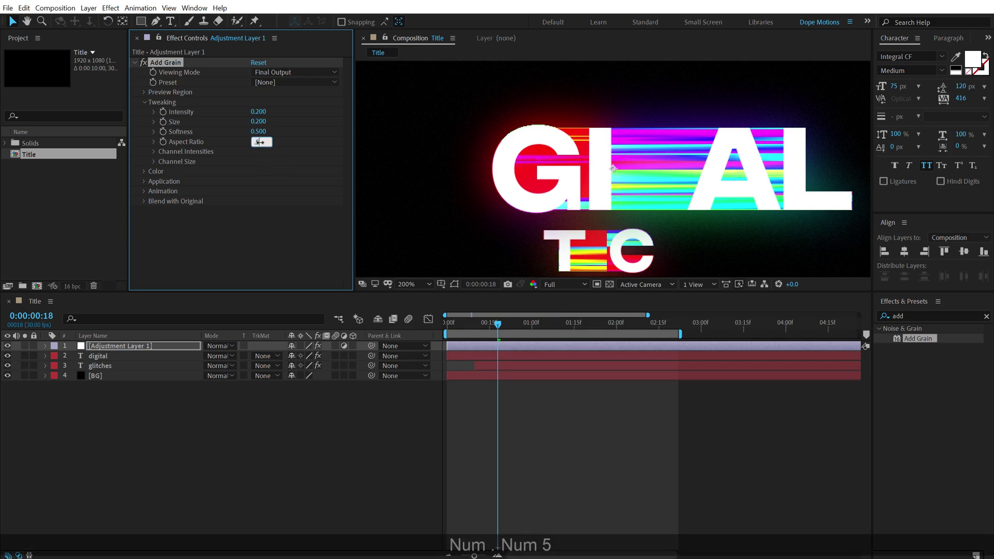
{"action": "key", "text": "Return"}
{"action": "left_click", "coordinate": [286, 436]}
{"action": "scroll", "coordinate": [518, 222], "scroll_direction": "down", "scroll_amount": 4}
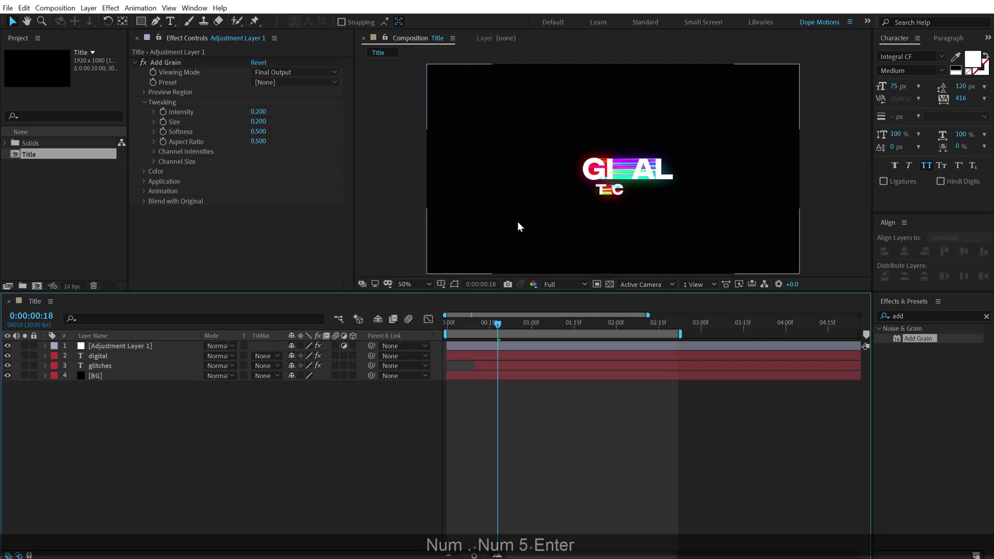
{"action": "left_click_drag", "start_coordinate": [493, 336], "coordinate": [574, 328]}
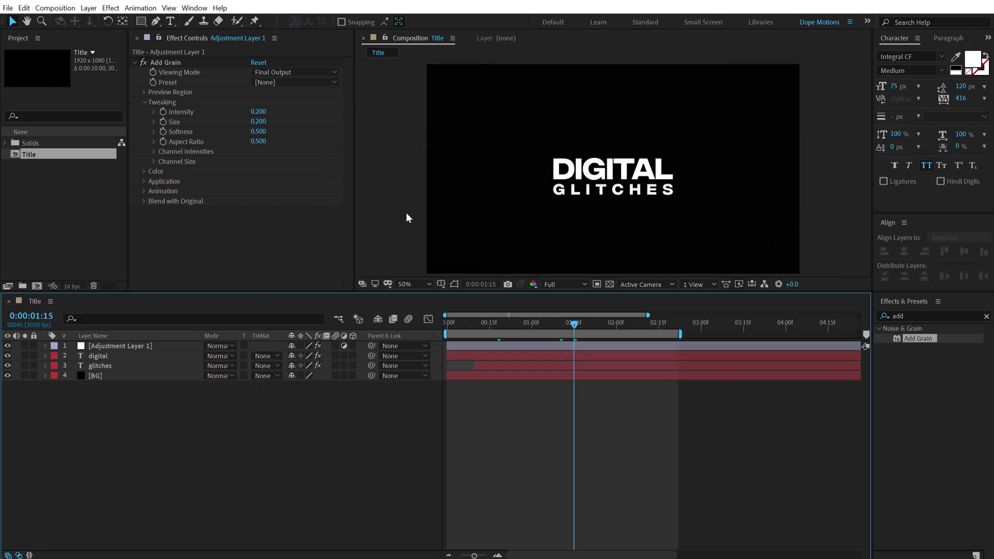
Add a Null 1 layer, centre it in the composition, and hide it from the render
{"action": "right_click", "coordinate": [109, 411]}
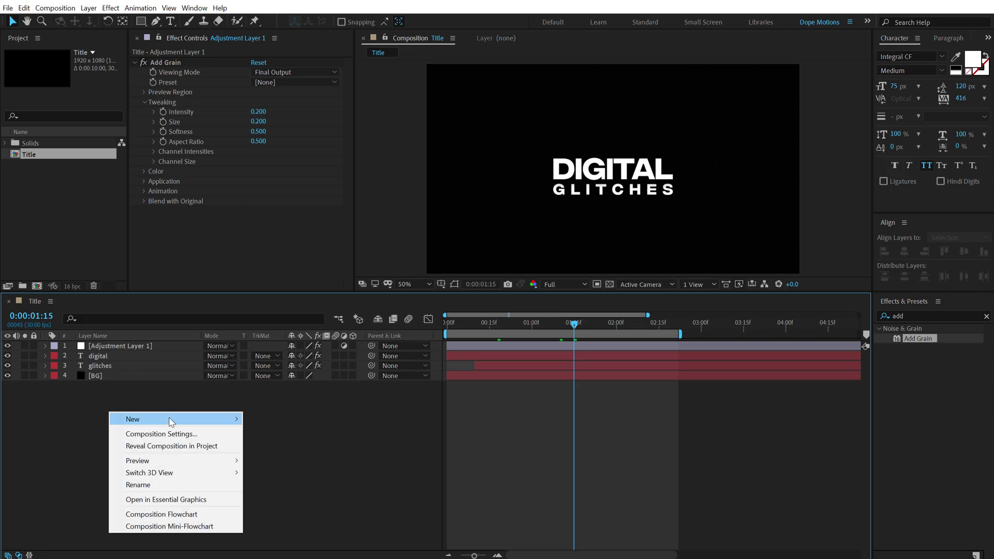
{"action": "mouse_move", "coordinate": [174, 422]}
{"action": "left_click", "coordinate": [293, 482]}
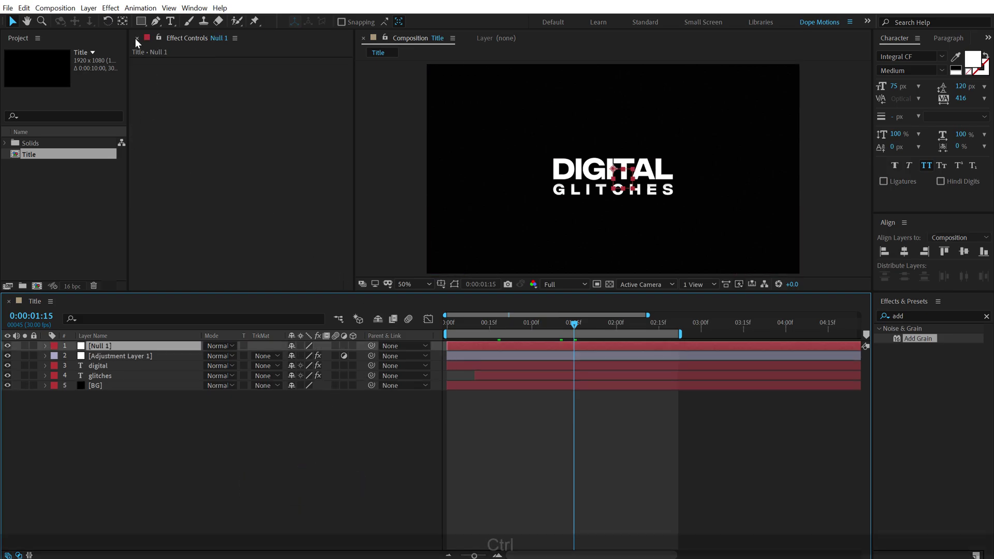
{"action": "left_click", "coordinate": [122, 22]}
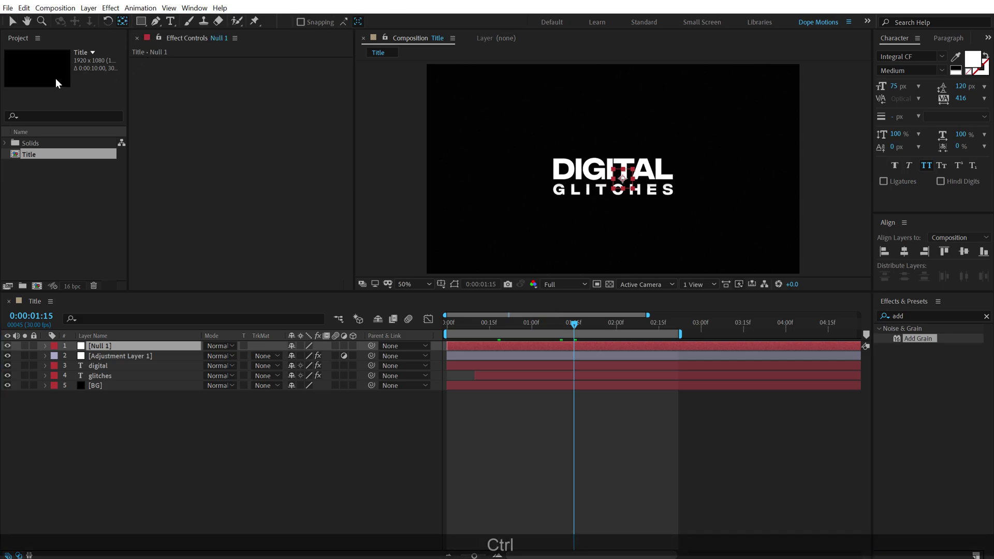
{"action": "left_click", "coordinate": [12, 21]}
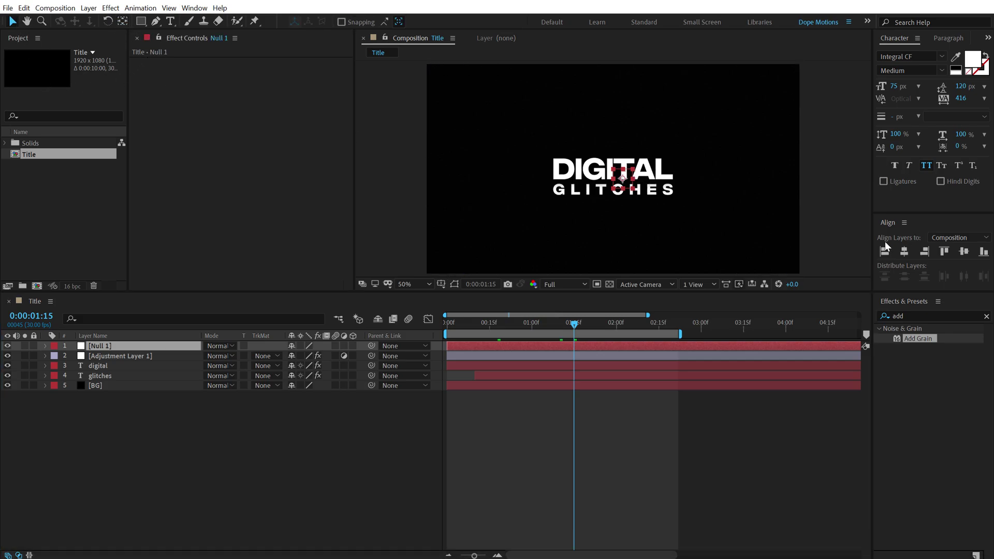
{"action": "left_click", "coordinate": [904, 251]}
{"action": "left_click", "coordinate": [963, 251]}
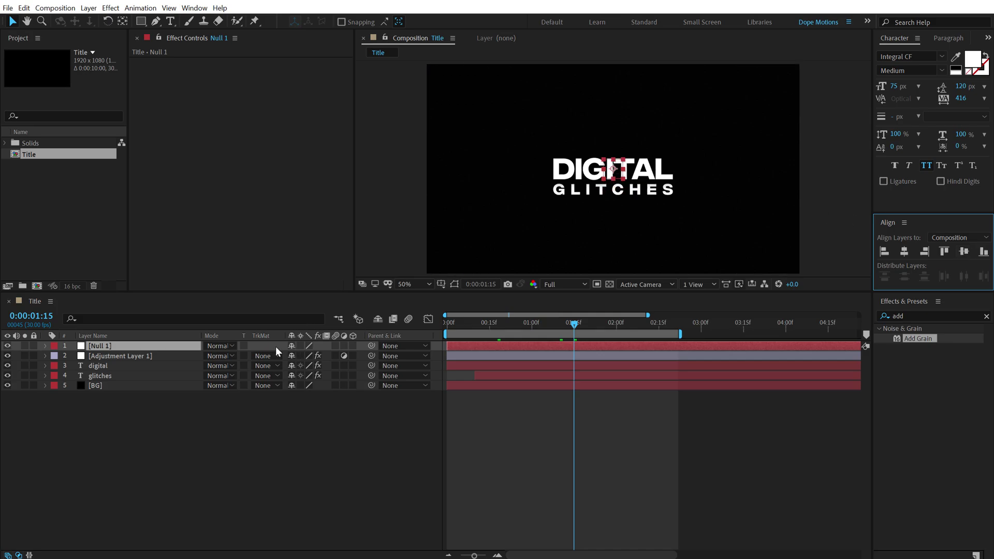
{"action": "left_click", "coordinate": [7, 347]}
Parent the digital and glitches layers to Null 1 and restore the timeline columns
{"action": "left_click", "coordinate": [98, 366]}
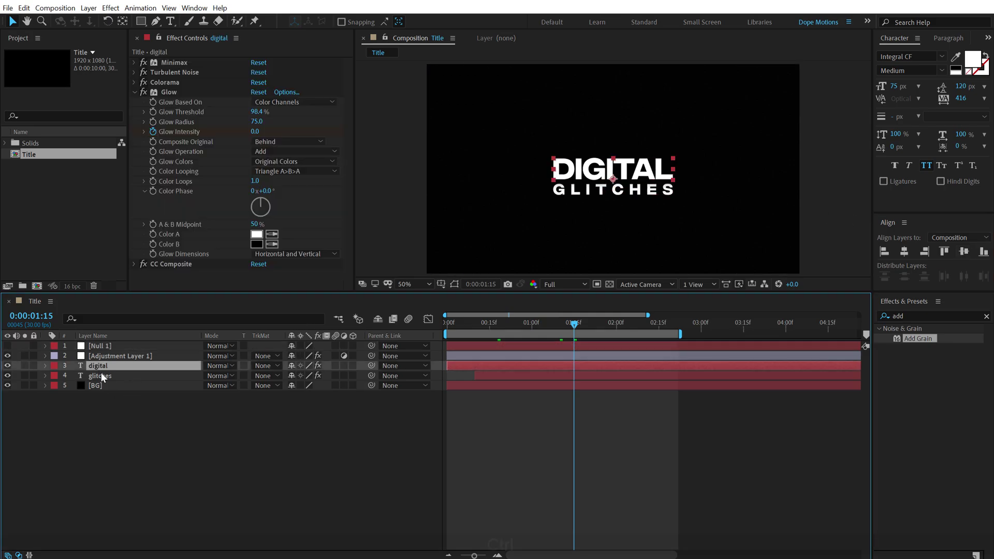
{"action": "left_click", "coordinate": [100, 375], "text": "ctrl"}
{"action": "left_click_drag", "start_coordinate": [371, 366], "coordinate": [100, 345]}
{"action": "left_click", "coordinate": [99, 345]}
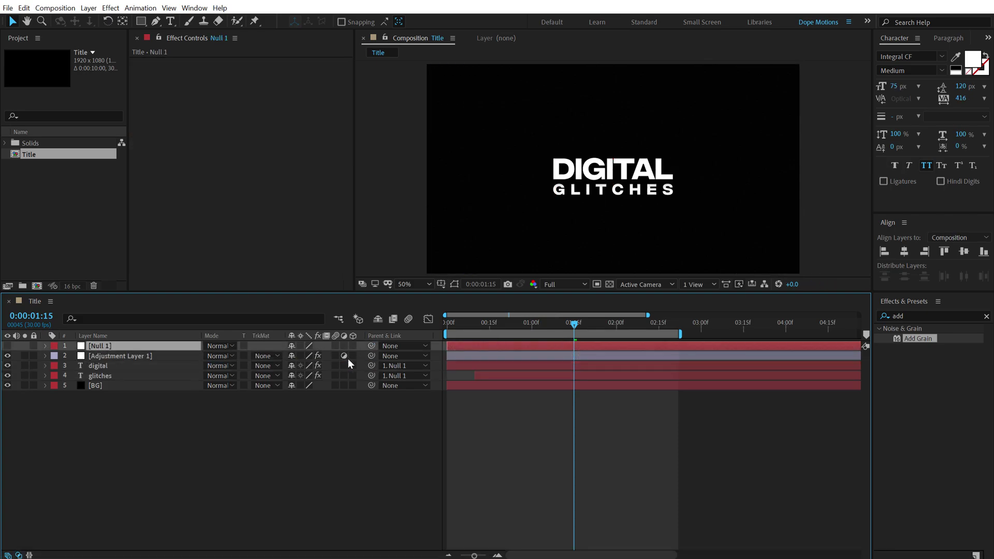
{"action": "key", "text": "F4"}
{"action": "key", "text": "F4"}
{"action": "left_click", "coordinate": [364, 419]}
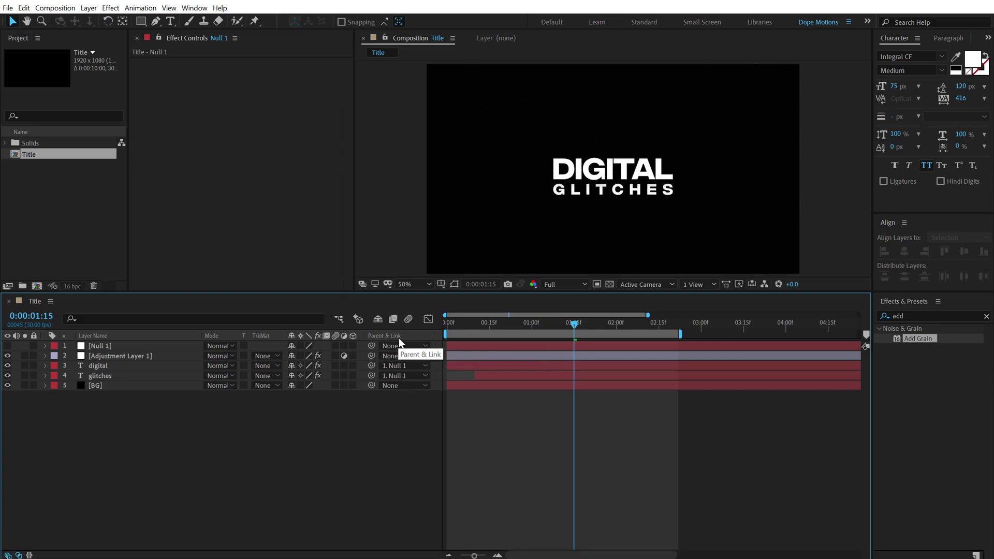
{"action": "right_click", "coordinate": [436, 339]}
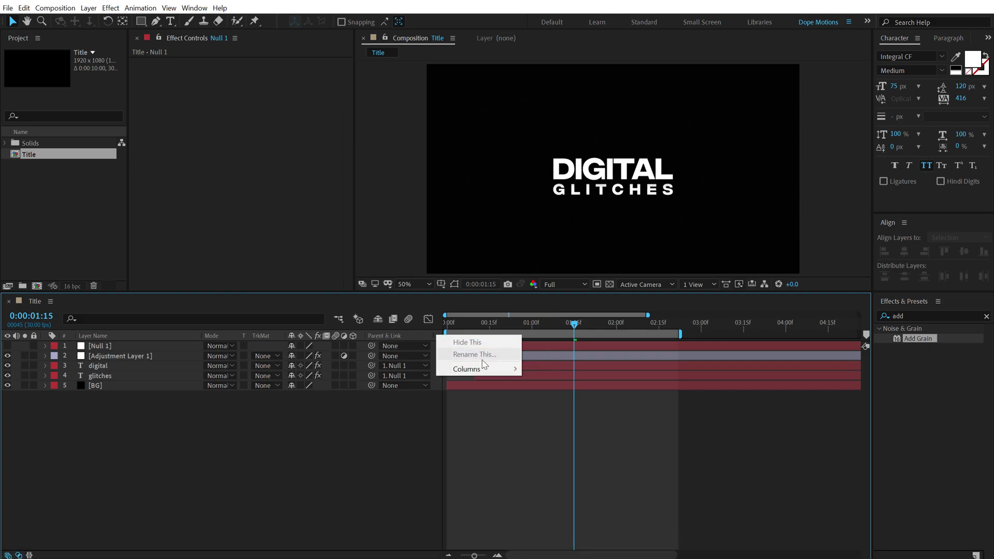
{"action": "mouse_move", "coordinate": [472, 369]}
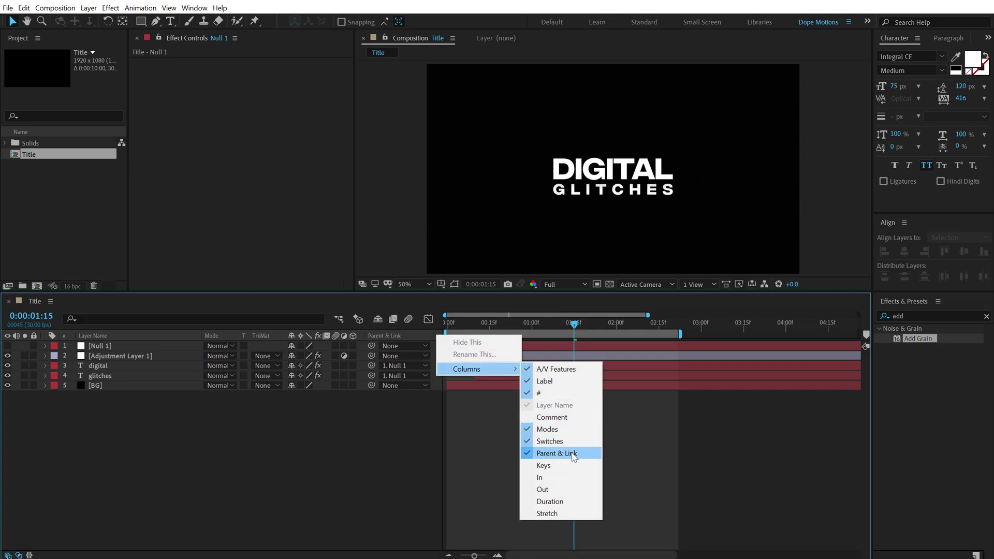
{"action": "left_click", "coordinate": [356, 458]}
Keyframe Null 1's Scale at 115% at the start of the composition
{"action": "left_click", "coordinate": [102, 346]}
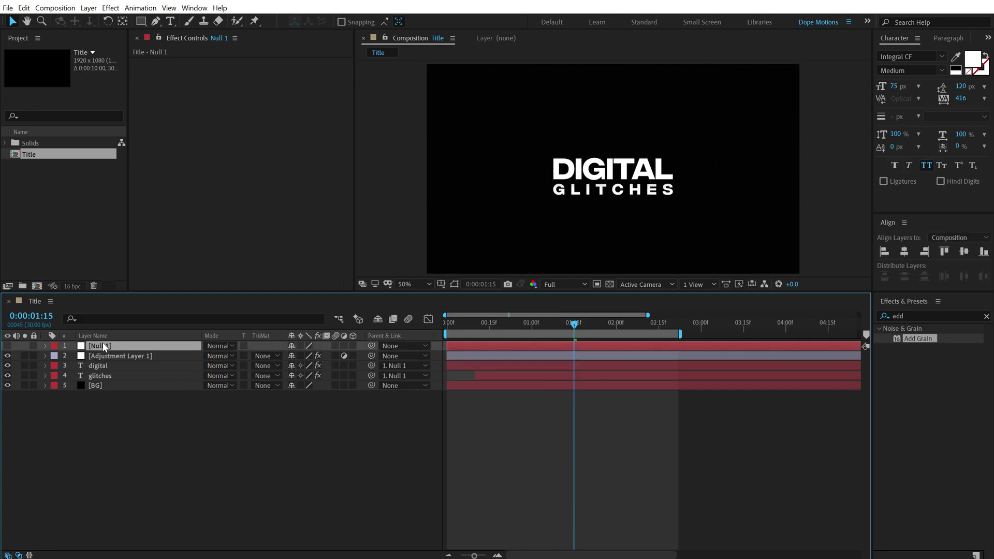
{"action": "key", "text": "s"}
{"action": "left_click_drag", "start_coordinate": [495, 322], "coordinate": [447, 322]}
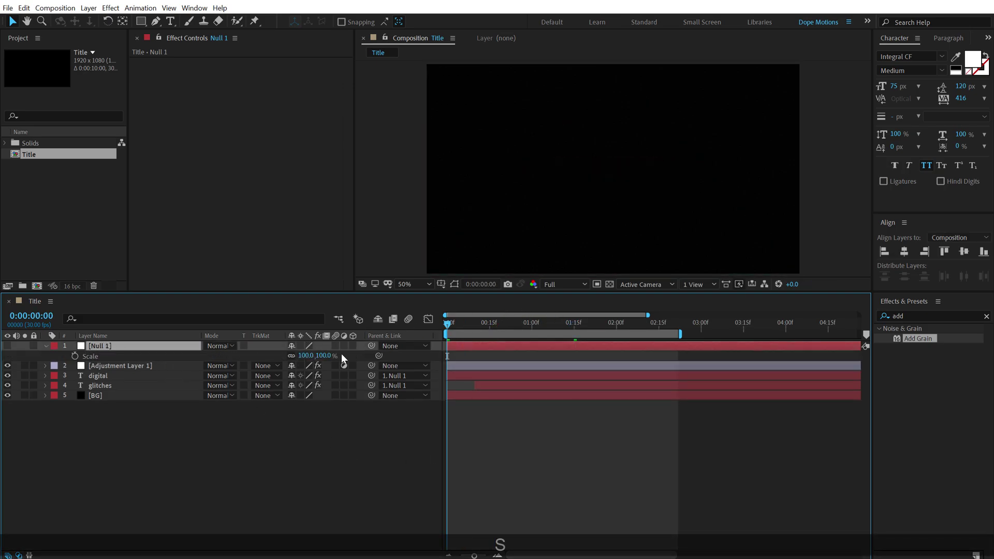
{"action": "left_click", "coordinate": [324, 356]}
{"action": "type", "text": "115"}
{"action": "key", "text": "Return"}
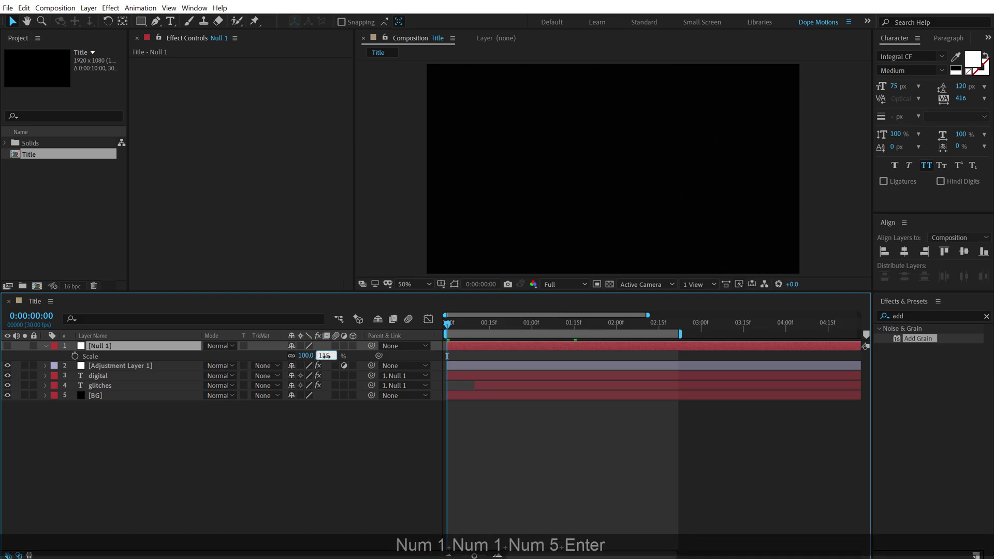
{"action": "key", "text": "alt+shift+s"}
Add a 100% Scale keyframe at 5 seconds, then preview the zoom-out from the start
{"action": "scroll", "coordinate": [610, 345], "scroll_direction": "down", "scroll_amount": 3, "text": "alt"}
{"action": "left_click_drag", "start_coordinate": [637, 330], "coordinate": [668, 333]}
{"action": "left_click", "coordinate": [319, 356]}
{"action": "type", "text": "105"}
{"action": "key", "text": "KP_Enter"}
{"action": "left_click", "coordinate": [322, 357]}
{"action": "type", "text": "10"}
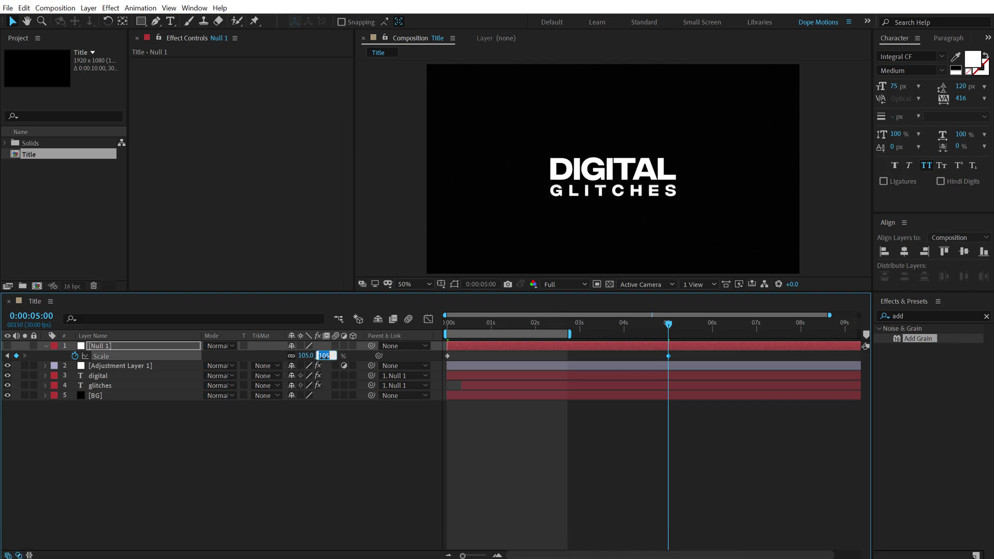
{"action": "type", "text": "0"}
{"action": "key", "text": "KP_Enter"}
{"action": "left_click_drag", "start_coordinate": [449, 326], "coordinate": [396, 334]}
{"action": "key", "text": "space"}
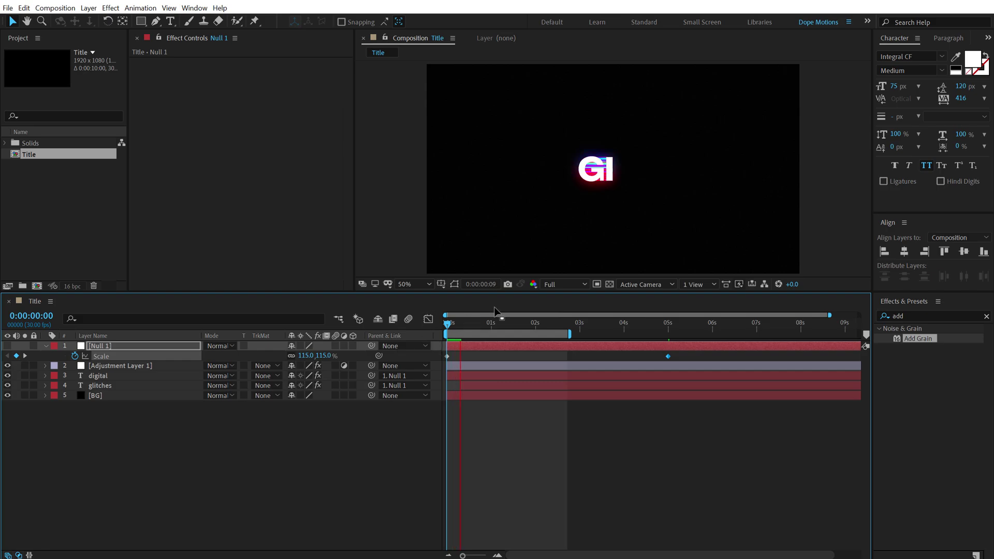
{"action": "left_click_drag", "start_coordinate": [464, 323], "coordinate": [525, 327]}
{"action": "key", "text": "n"}
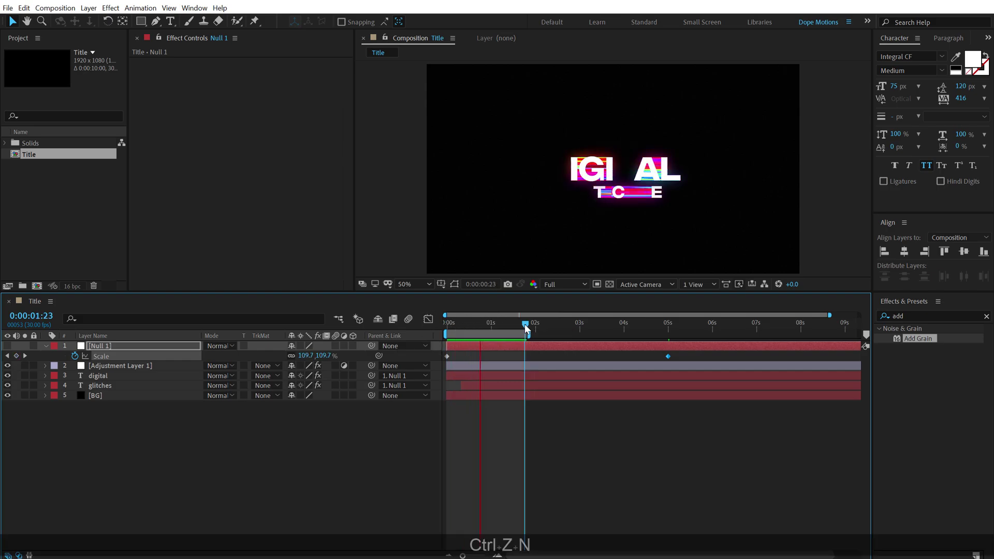